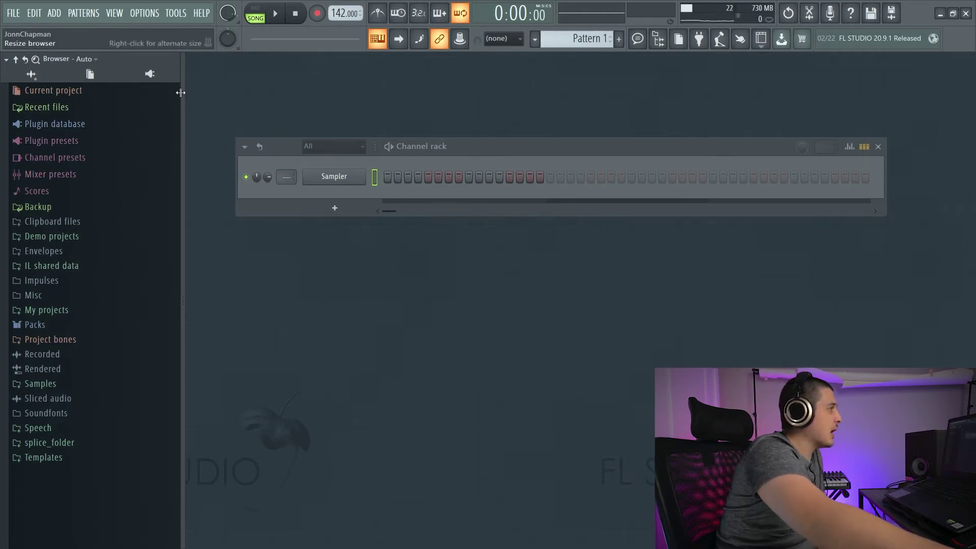
- Restore the browser's width and examine the Current project folder and its History entry
{"action": "left_click_drag", "start_coordinate": [181, 92], "coordinate": [123, 107]}
{"action": "left_click_drag", "start_coordinate": [5, 115], "coordinate": [180, 113]}
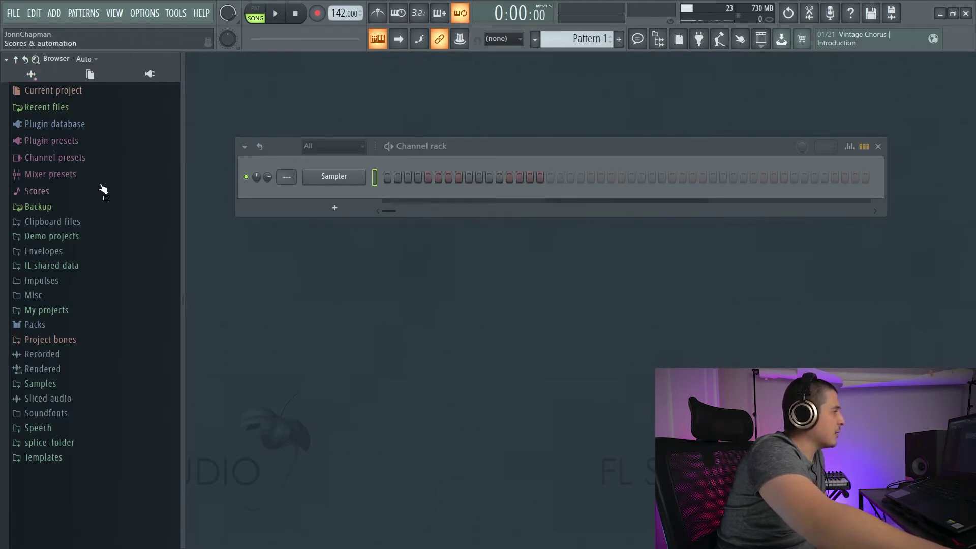
{"action": "left_click", "coordinate": [71, 91]}
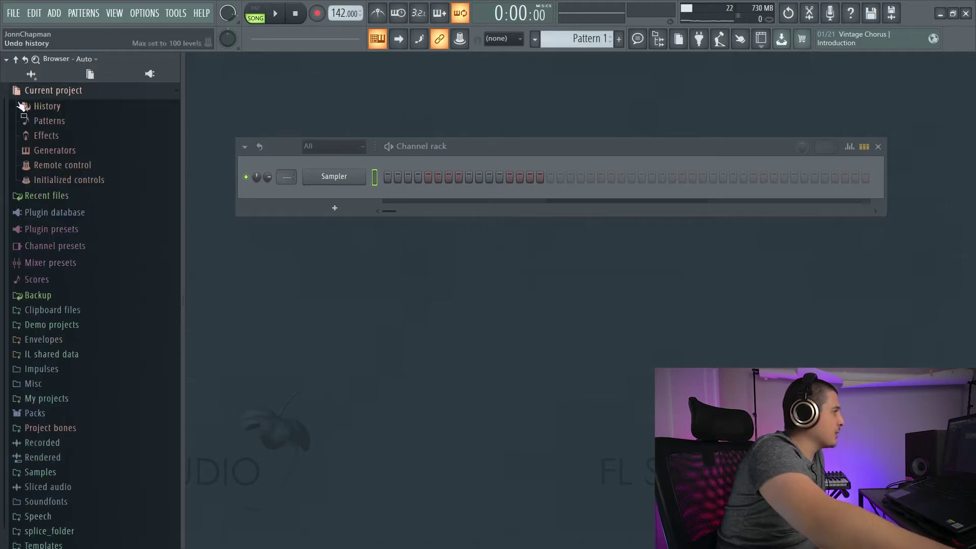
{"action": "left_click", "coordinate": [53, 106]}
{"action": "left_click", "coordinate": [53, 108]}
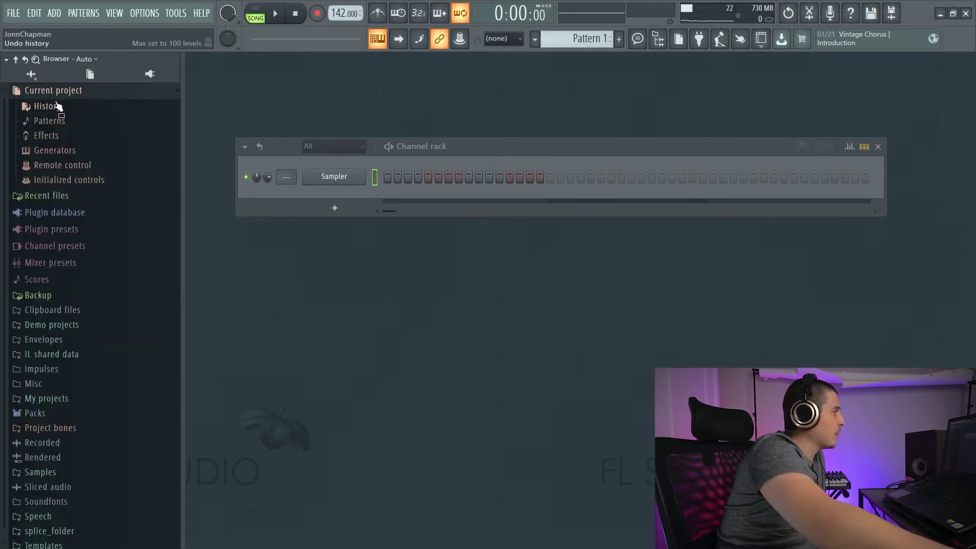
{"action": "left_click", "coordinate": [51, 106]}
{"action": "left_click", "coordinate": [62, 99]}
{"action": "left_click", "coordinate": [63, 93]}
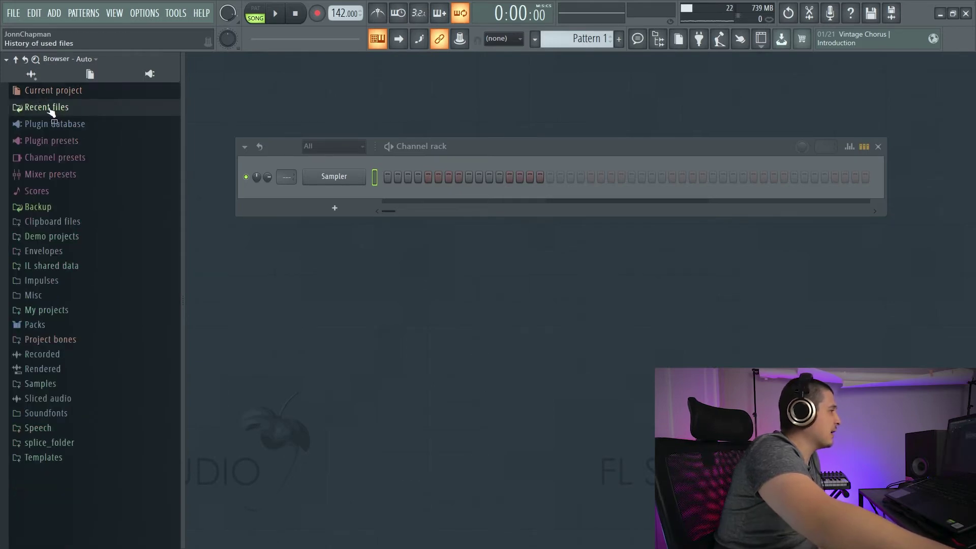
- Look through the Recent files folder in the browser, then collapse it
{"action": "left_click", "coordinate": [49, 108]}
{"action": "scroll", "coordinate": [57, 294], "scroll_direction": "down", "scroll_amount": 5}
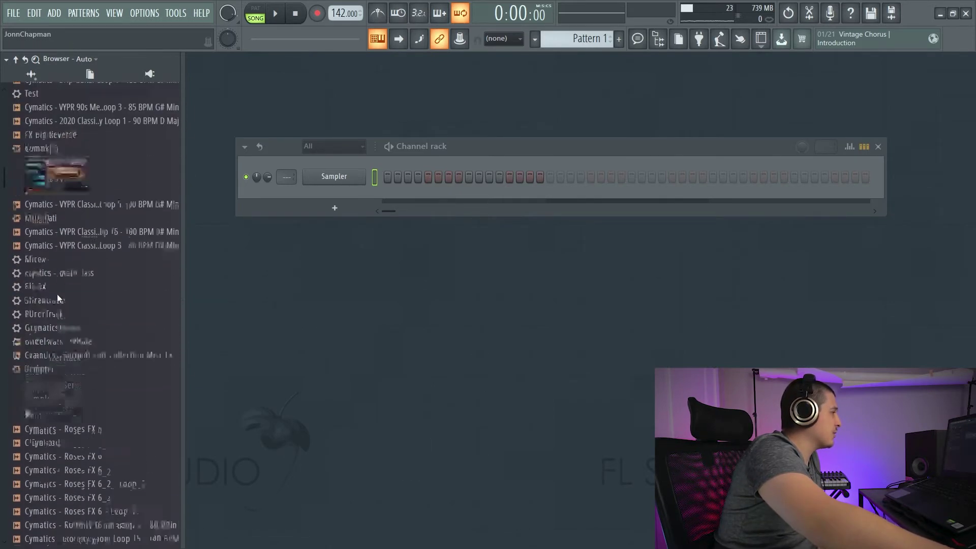
{"action": "scroll", "coordinate": [57, 294], "scroll_direction": "up", "scroll_amount": 10}
{"action": "left_click", "coordinate": [42, 107]}
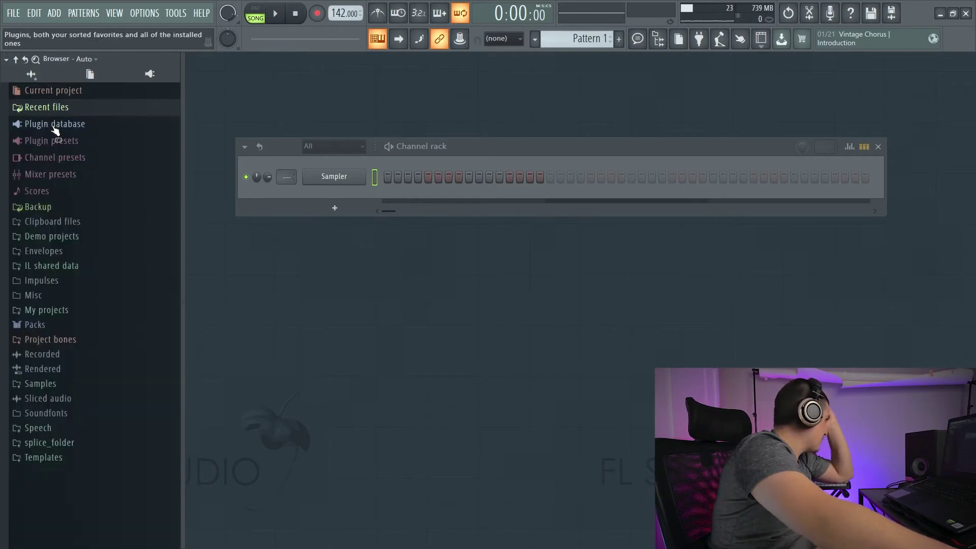
- Expand the Plugin database and look at its Effects and Generators folders
{"action": "left_click", "coordinate": [55, 124]}
{"action": "left_click", "coordinate": [49, 138]}
{"action": "left_click", "coordinate": [49, 140]}
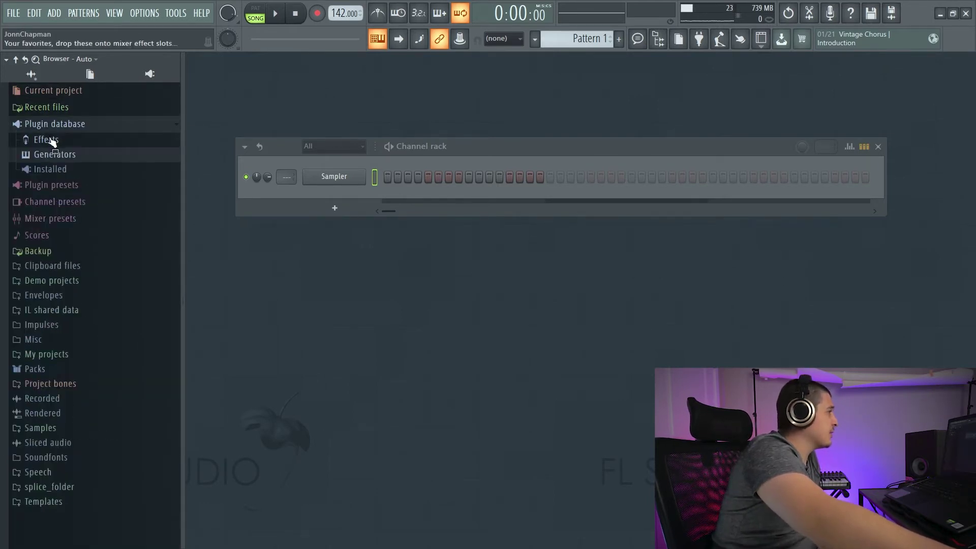
{"action": "left_click", "coordinate": [50, 140]}
{"action": "left_click", "coordinate": [51, 140]}
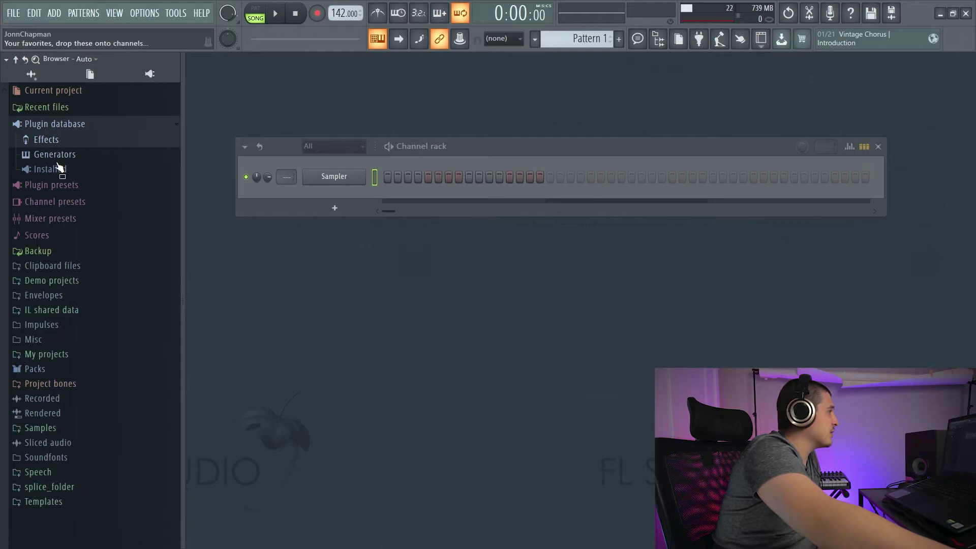
{"action": "left_click", "coordinate": [57, 155]}
{"action": "left_click", "coordinate": [57, 155]}
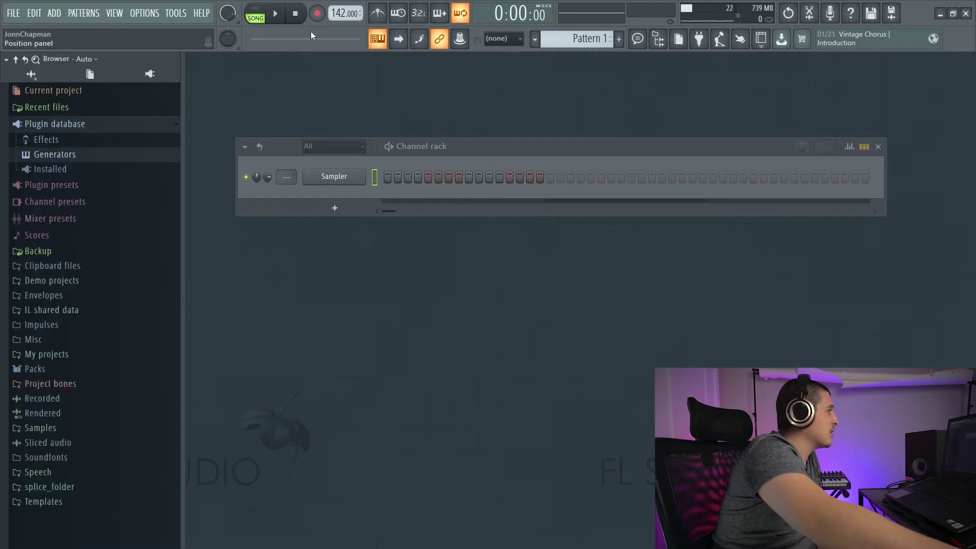
- Compare the categorized list of addable channel plugins with the Generators categories, including Instruments, in the Plugin database
{"action": "left_click", "coordinate": [53, 13]}
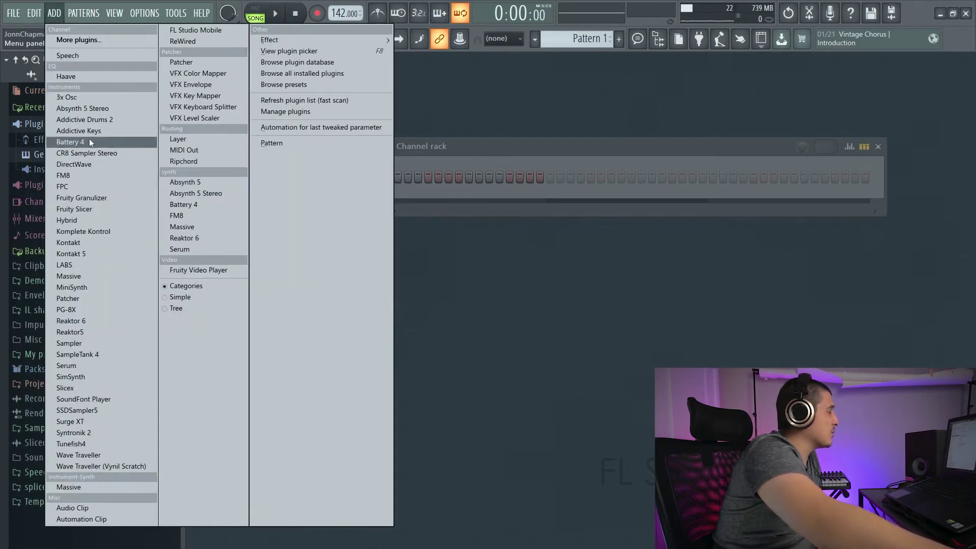
{"action": "left_click", "coordinate": [37, 155]}
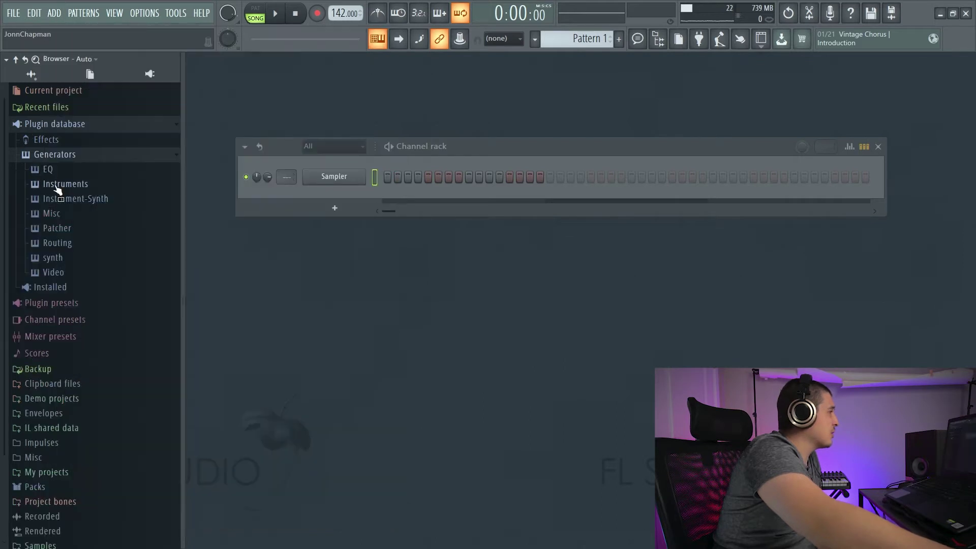
{"action": "left_click", "coordinate": [58, 184]}
{"action": "left_click", "coordinate": [75, 184]}
- Compare the Plugin database's Effects categories with the effect list offered for Slot 1 of mixer Insert 11
{"action": "left_click", "coordinate": [61, 140]}
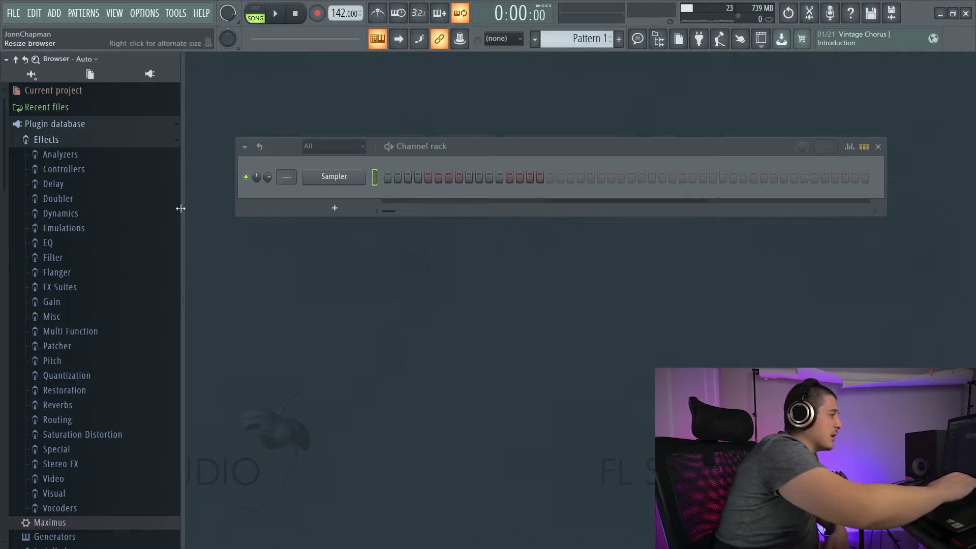
{"action": "key", "text": "F9"}
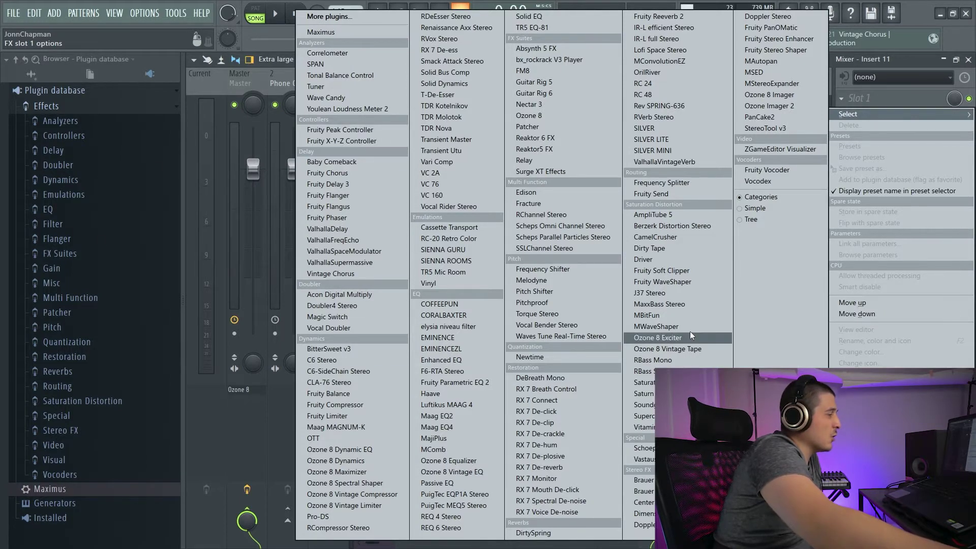
{"action": "left_click", "coordinate": [915, 58]}
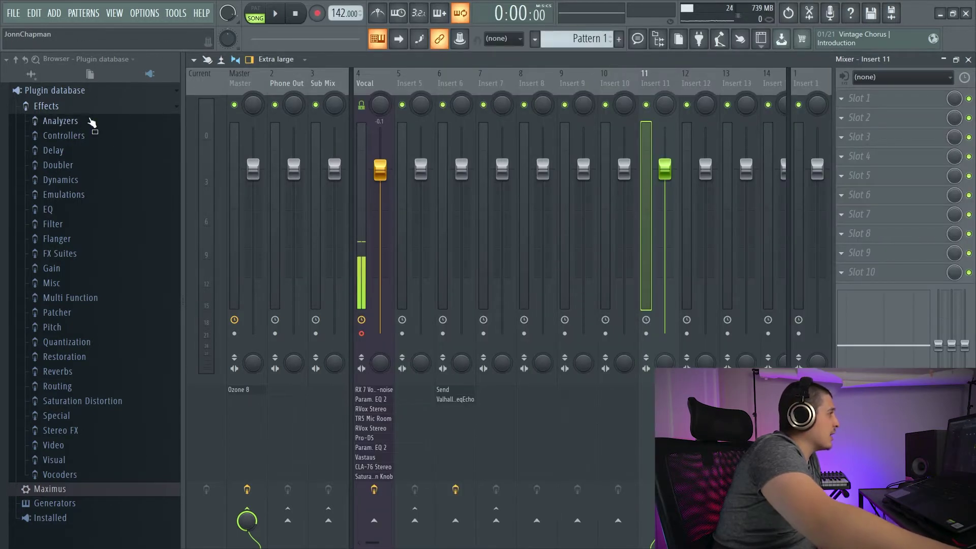
- Look through the full lists of generator and effect plugins in the plugin selection window, then close it
{"action": "left_click", "coordinate": [62, 16]}
{"action": "left_click", "coordinate": [70, 45]}
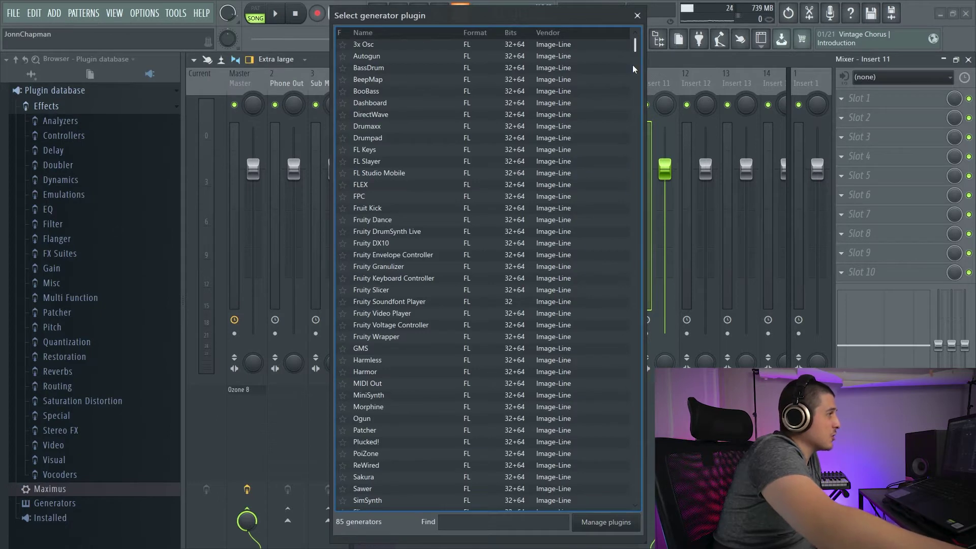
{"action": "left_click_drag", "start_coordinate": [634, 50], "coordinate": [650, 488]}
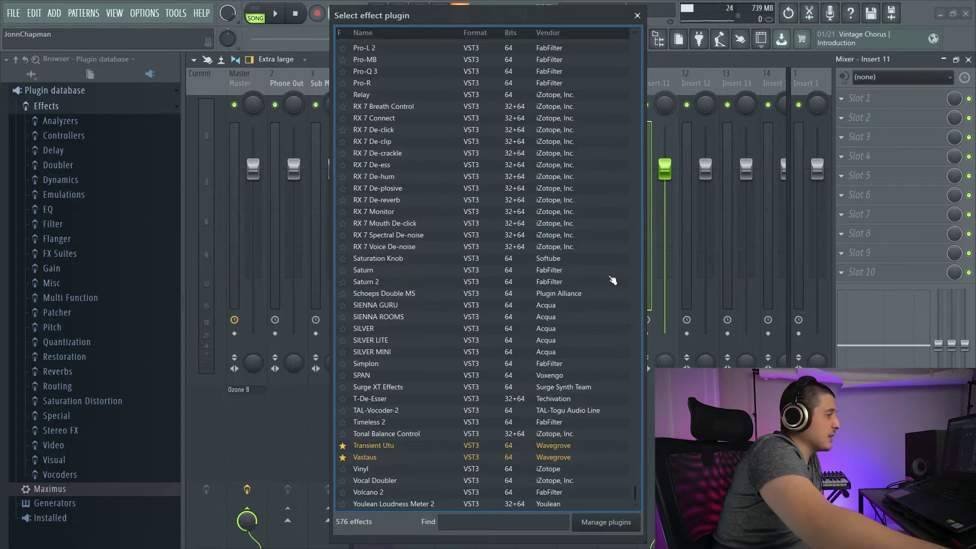
{"action": "key", "text": "Escape"}
- Inspect the Effects category folders in File Explorer, then check the plugin list of Slot 1 on mixer Insert 11
{"action": "right_click", "coordinate": [69, 103]}
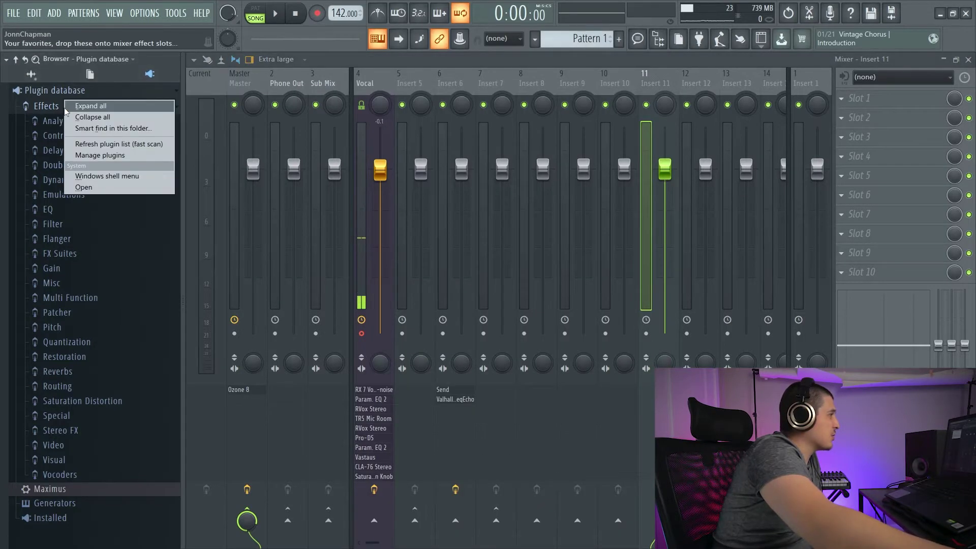
{"action": "left_click", "coordinate": [109, 188]}
{"action": "left_click_drag", "start_coordinate": [386, 53], "coordinate": [458, 74]}
{"action": "left_click_drag", "start_coordinate": [796, 279], "coordinate": [768, 181]}
{"action": "scroll", "coordinate": [770, 182], "scroll_direction": "down", "scroll_amount": 1}
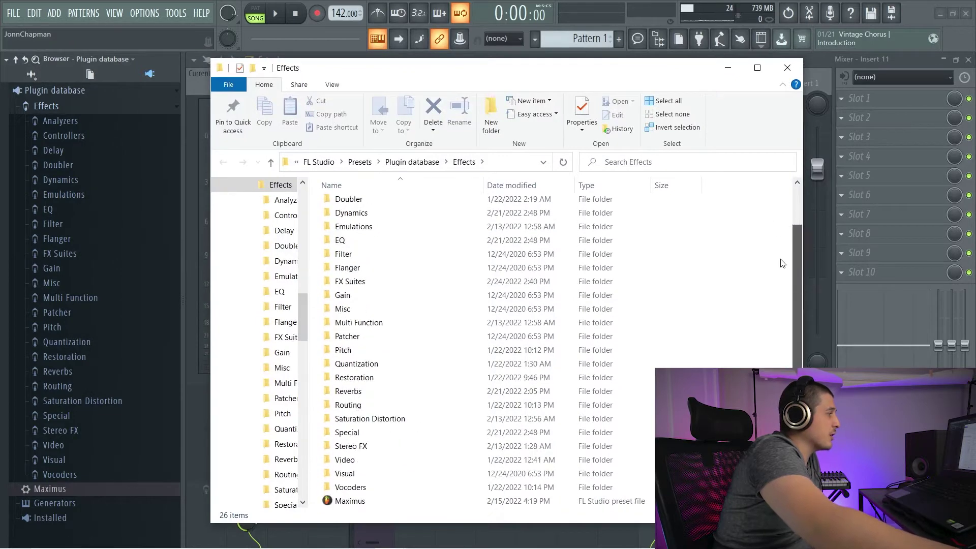
{"action": "double_click", "coordinate": [407, 204]}
{"action": "left_click", "coordinate": [420, 160]}
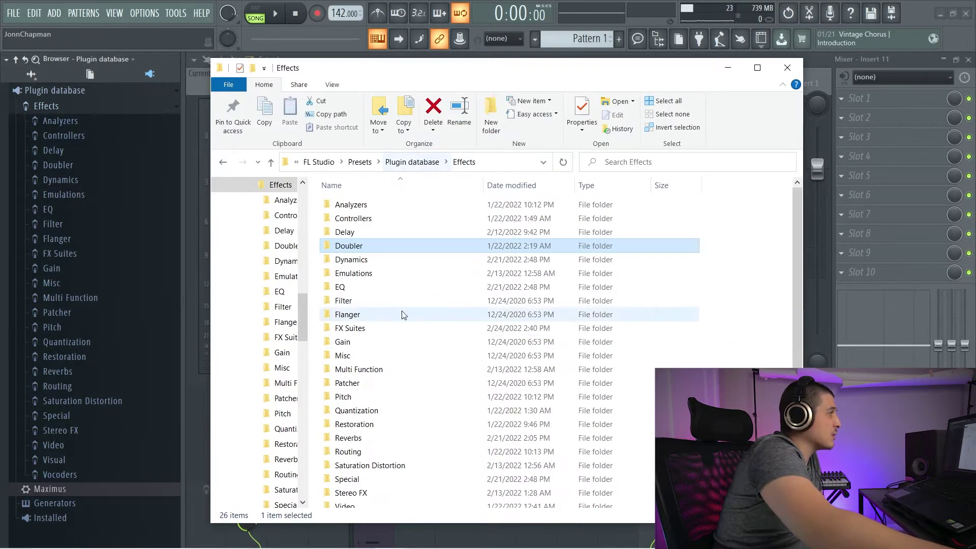
{"action": "left_click", "coordinate": [786, 67]}
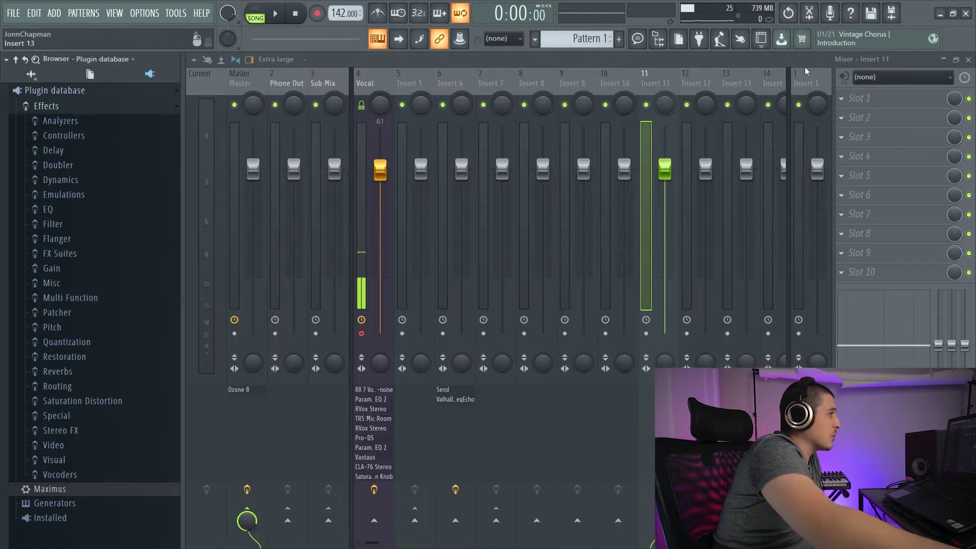
{"action": "left_click", "coordinate": [842, 98]}
{"action": "left_click", "coordinate": [898, 59]}
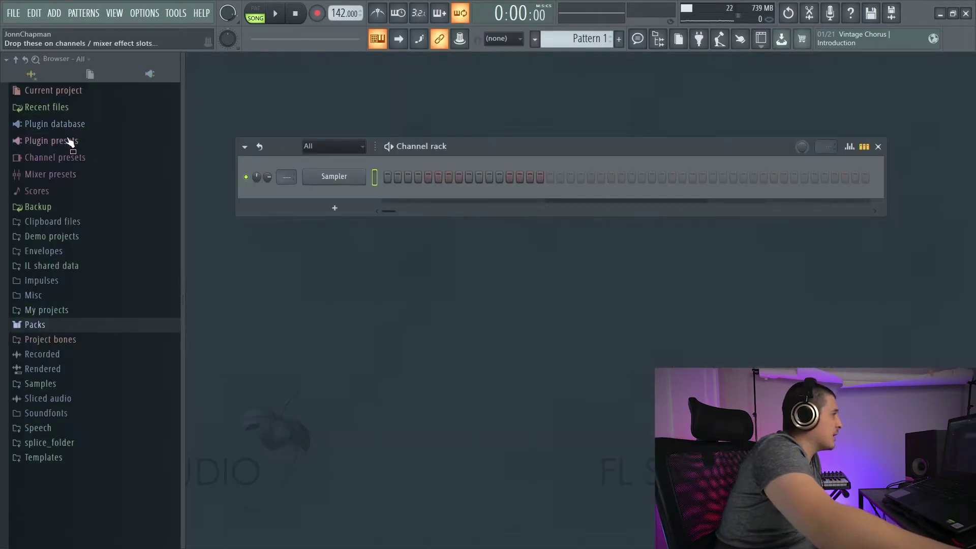
- Examine the Distortion presets for the Distructor effect in the Plugin presets folder
{"action": "left_click", "coordinate": [66, 140]}
{"action": "left_click", "coordinate": [60, 157]}
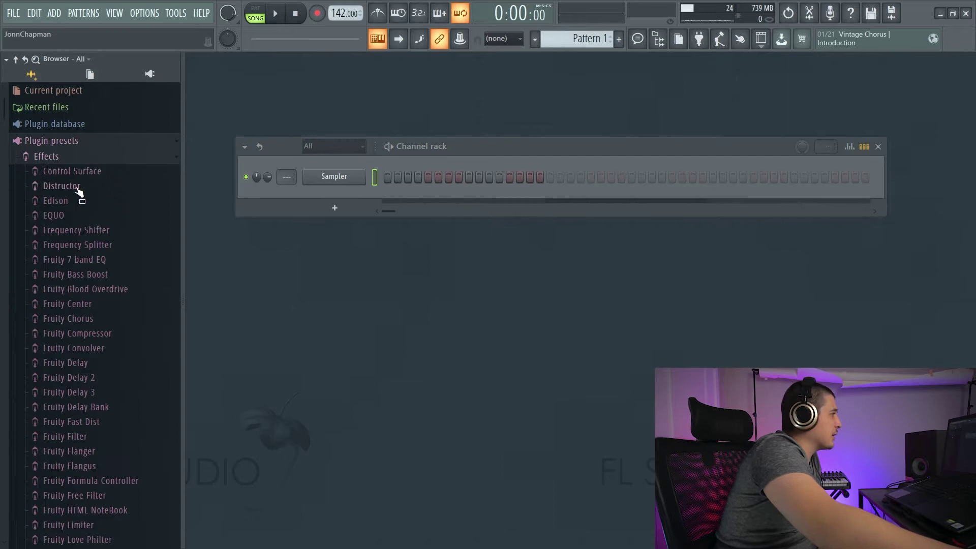
{"action": "left_click", "coordinate": [78, 188]}
{"action": "left_click", "coordinate": [62, 201]}
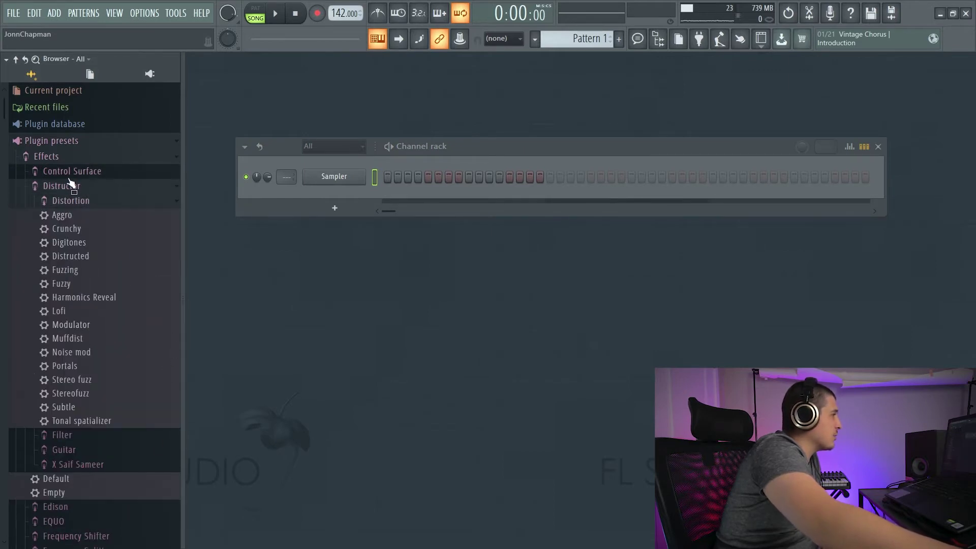
{"action": "left_click", "coordinate": [70, 184]}
- Check the saved Fruity Wrapper presets for CLA-76 Stereo and FabFilter Saturn, then collapse the Plugin presets folder
{"action": "scroll", "coordinate": [61, 178], "scroll_direction": "down", "scroll_amount": 15}
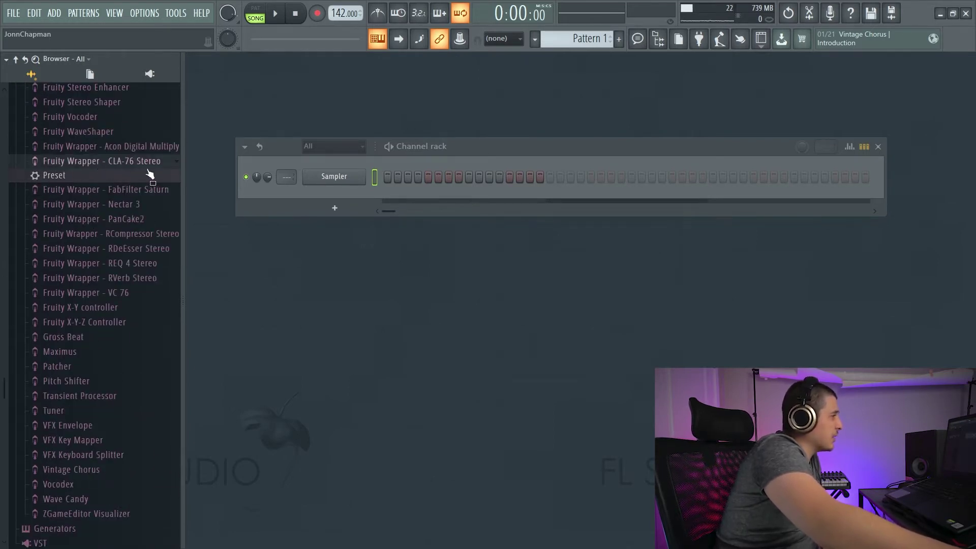
{"action": "left_click", "coordinate": [106, 165]}
{"action": "left_click", "coordinate": [100, 176]}
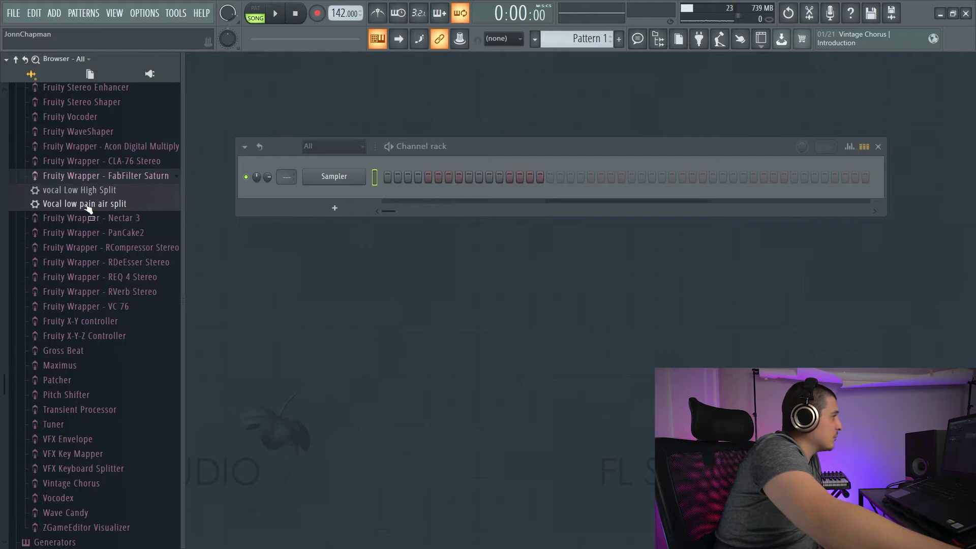
{"action": "left_click", "coordinate": [102, 178]}
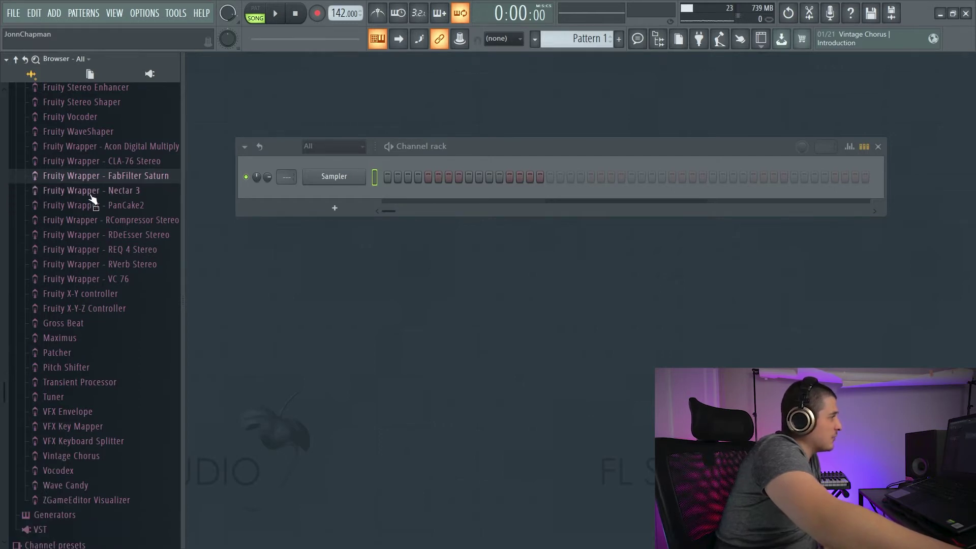
{"action": "scroll", "coordinate": [13, 368], "scroll_direction": "up", "scroll_amount": 3}
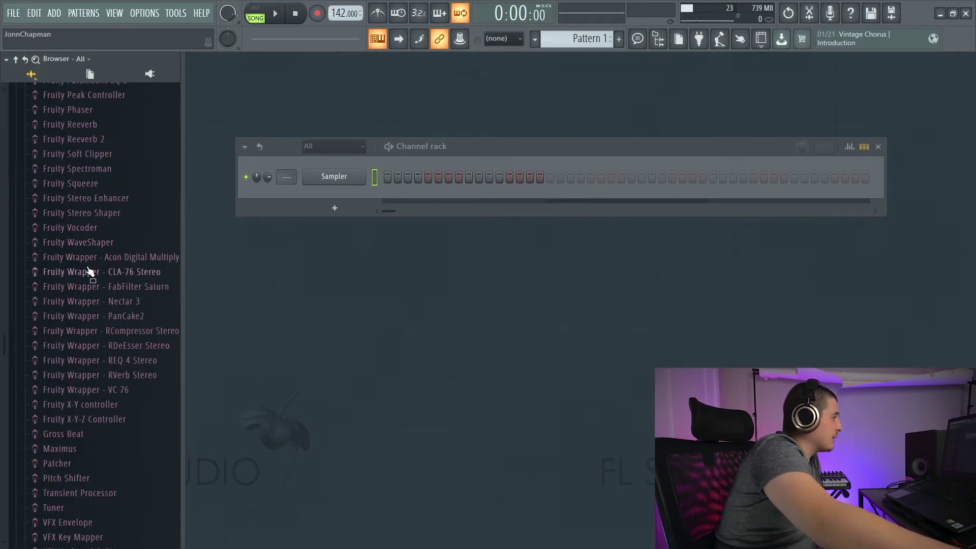
{"action": "left_click_drag", "start_coordinate": [4, 351], "coordinate": [9, 102]}
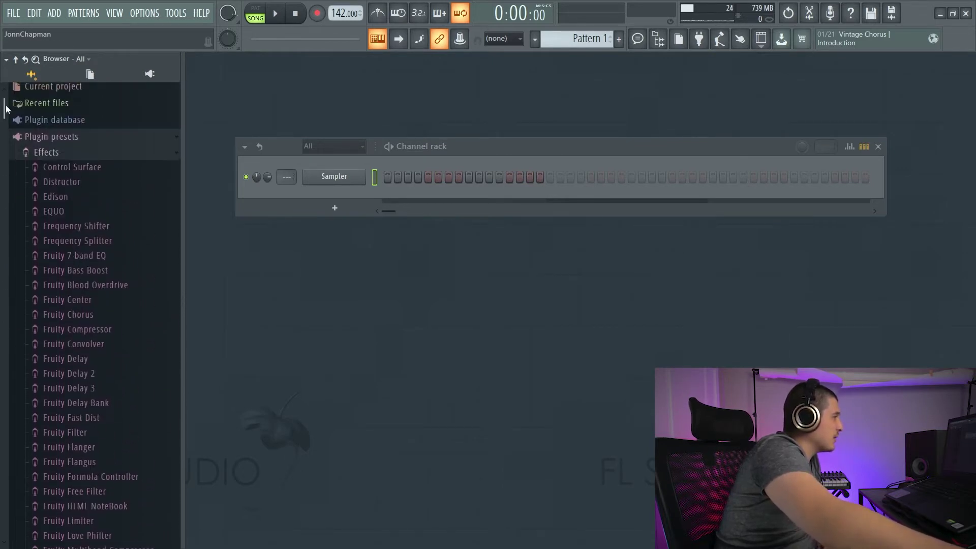
{"action": "left_click", "coordinate": [64, 157]}
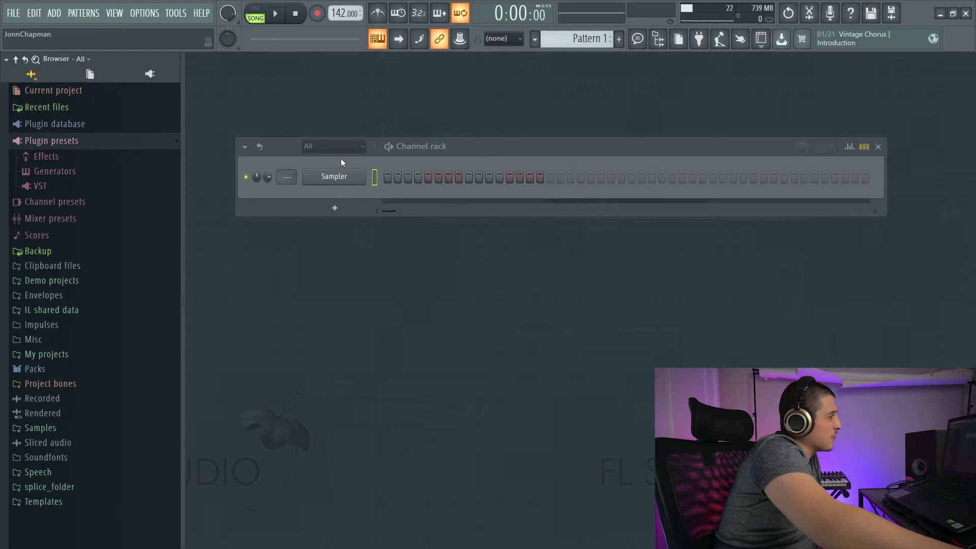
{"action": "left_click", "coordinate": [58, 142]}
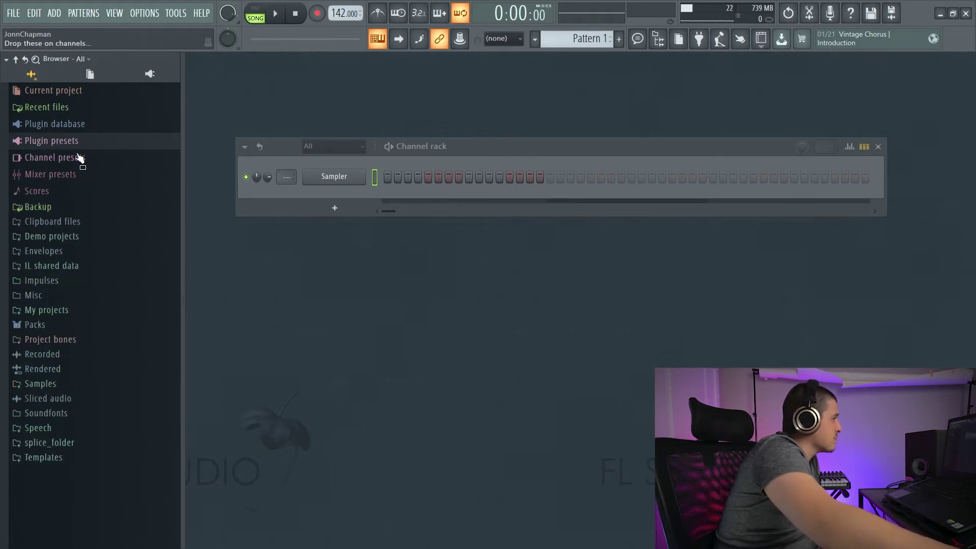
- Examine the Channel presets folder and its 3x Osc presets alongside the Sampler channel's settings window
{"action": "left_click", "coordinate": [77, 158]}
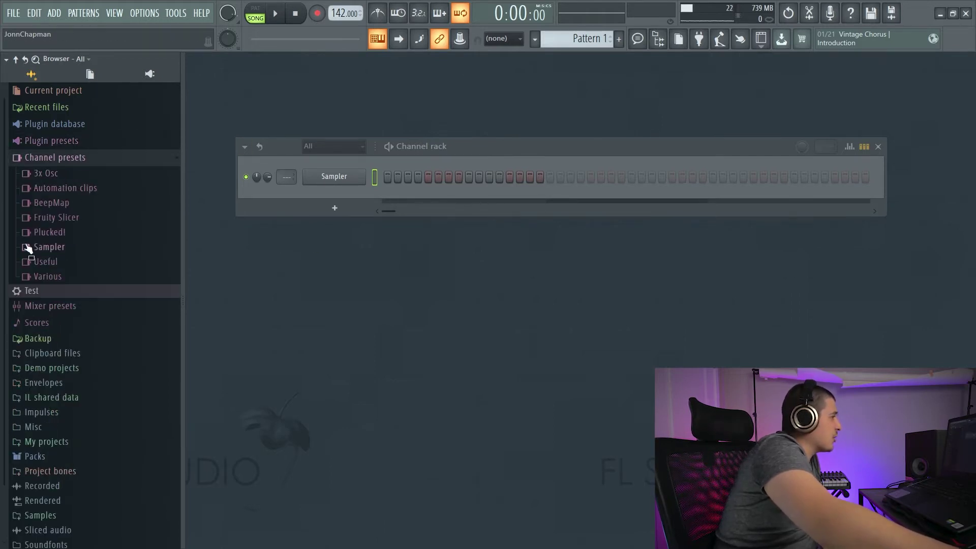
{"action": "left_click", "coordinate": [348, 185]}
{"action": "left_click_drag", "start_coordinate": [343, 187], "coordinate": [329, 93]}
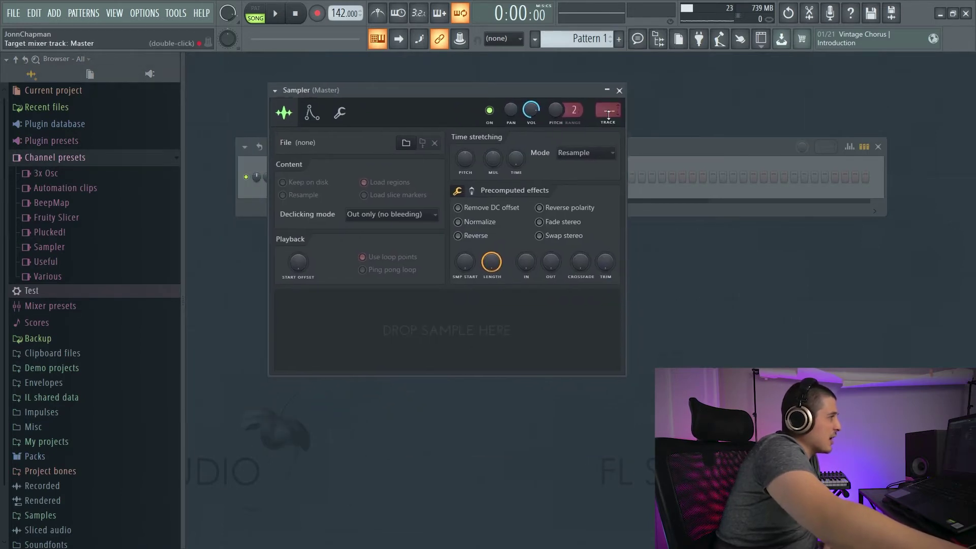
{"action": "left_click", "coordinate": [620, 90]}
{"action": "left_click", "coordinate": [61, 173]}
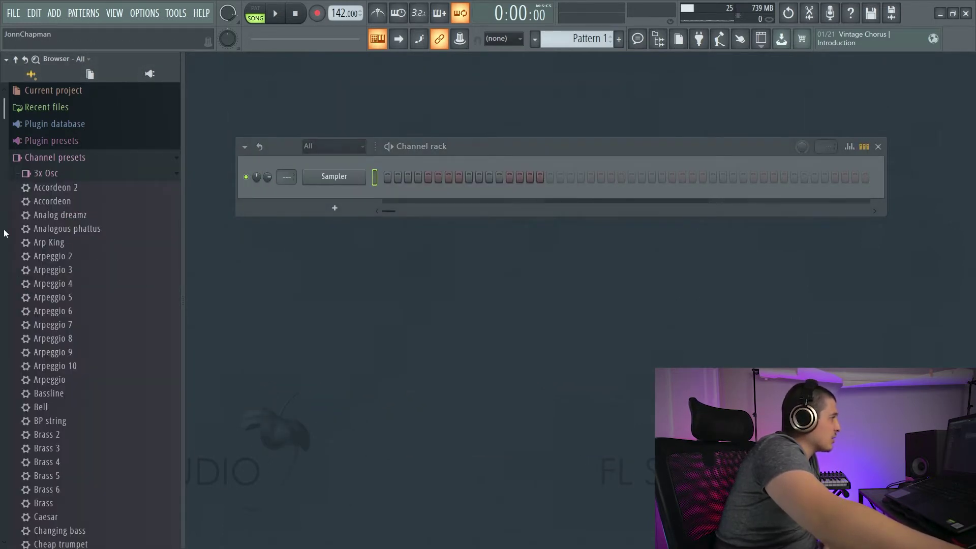
{"action": "left_click", "coordinate": [334, 176]}
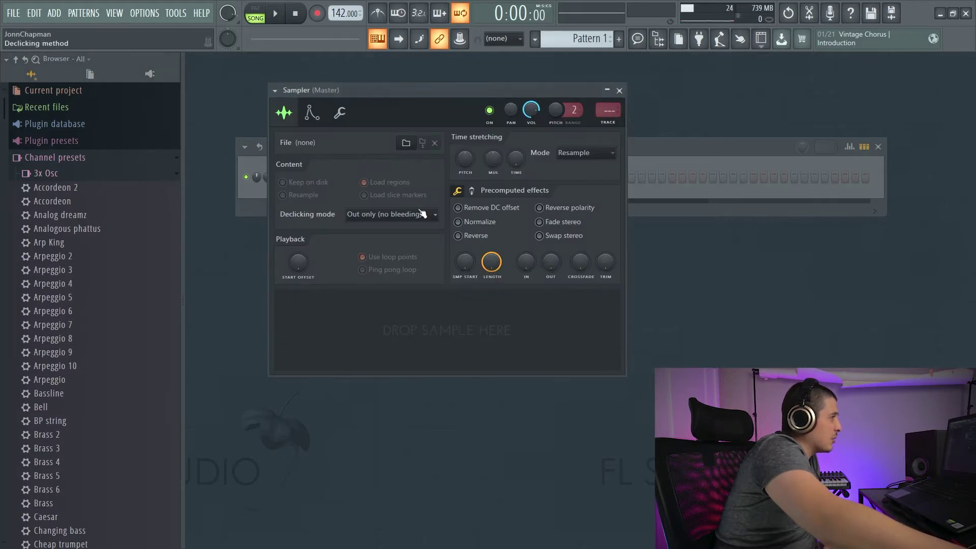
{"action": "left_click", "coordinate": [619, 91]}
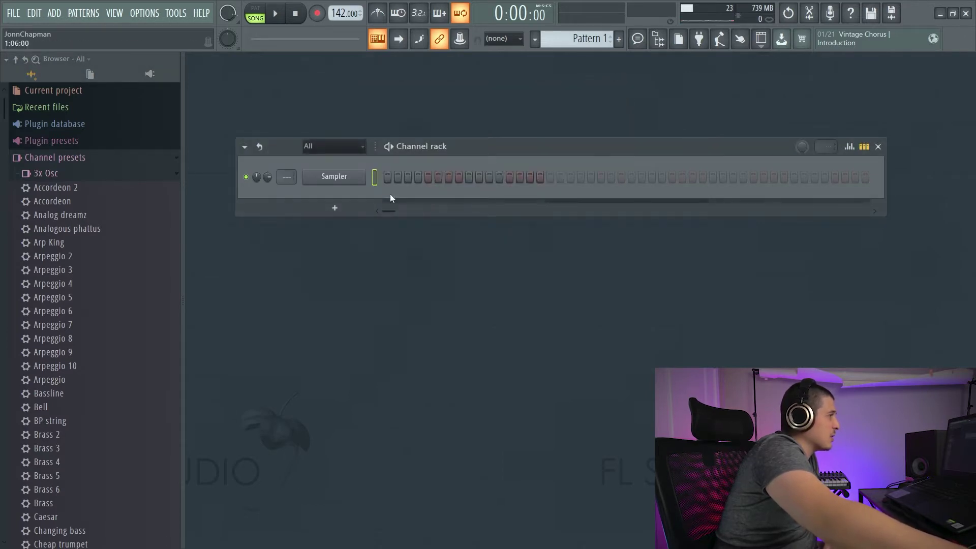
- Collapse the 3x Osc and Channel presets folders and look through the saved presets in the Mixer presets folder
{"action": "left_click", "coordinate": [65, 173]}
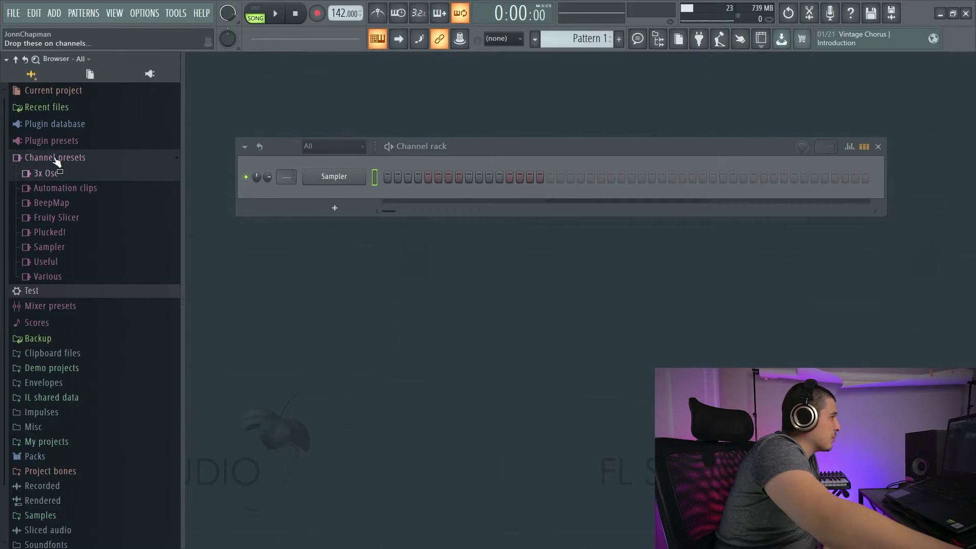
{"action": "left_click", "coordinate": [56, 158]}
{"action": "left_click", "coordinate": [46, 174]}
{"action": "scroll", "coordinate": [23, 344], "scroll_direction": "down", "scroll_amount": 5}
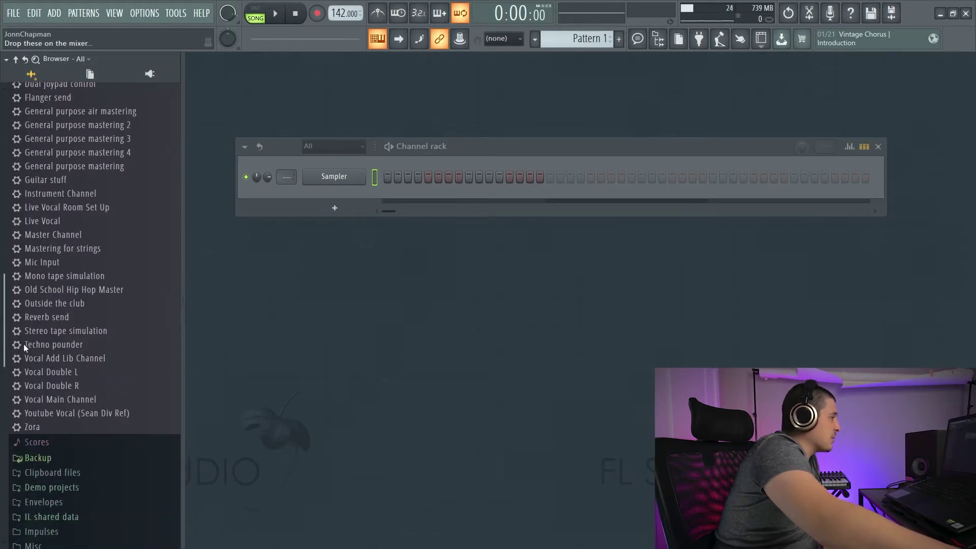
{"action": "scroll", "coordinate": [23, 344], "scroll_direction": "up", "scroll_amount": 4}
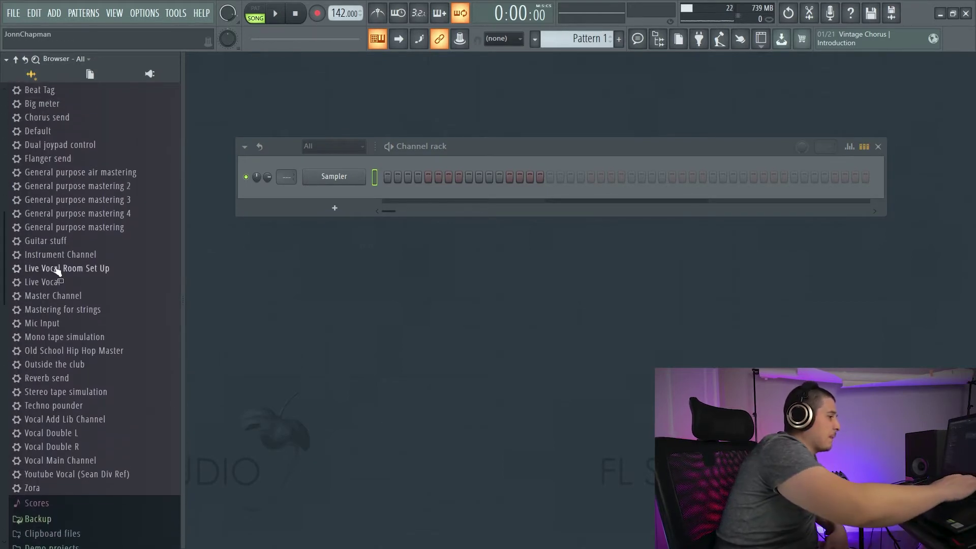
- Open the mixer and view the file options and saved mixer track states for Insert 9
{"action": "key", "text": "F9"}
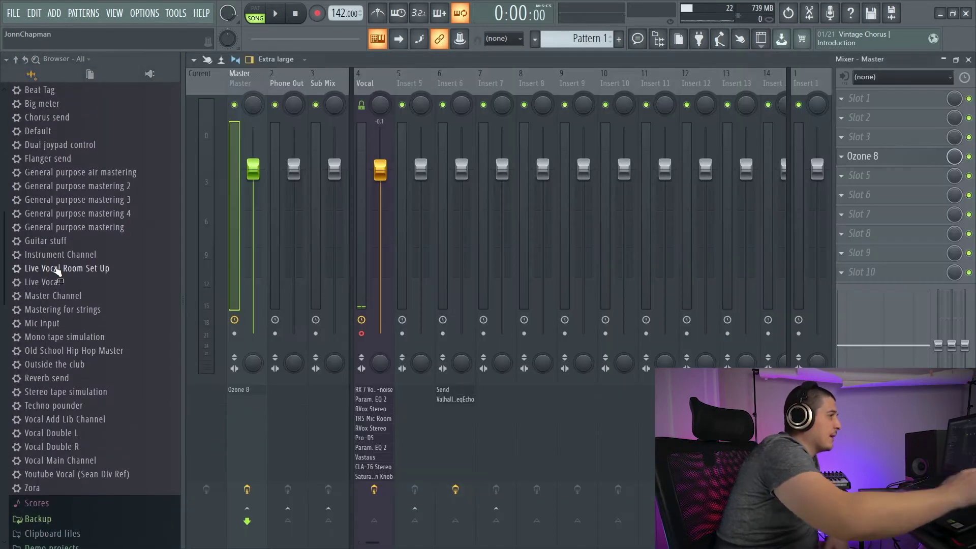
{"action": "right_click", "coordinate": [572, 71]}
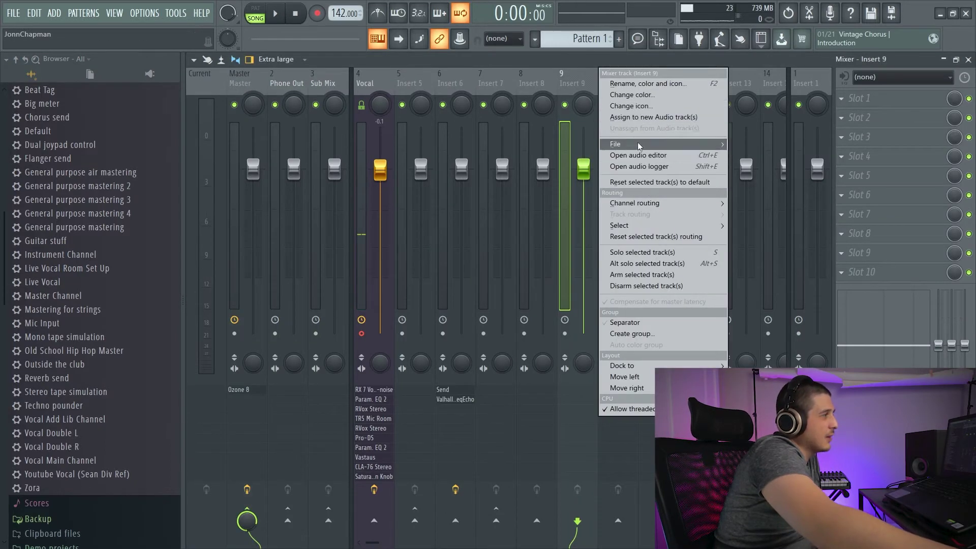
{"action": "mouse_move", "coordinate": [639, 145]}
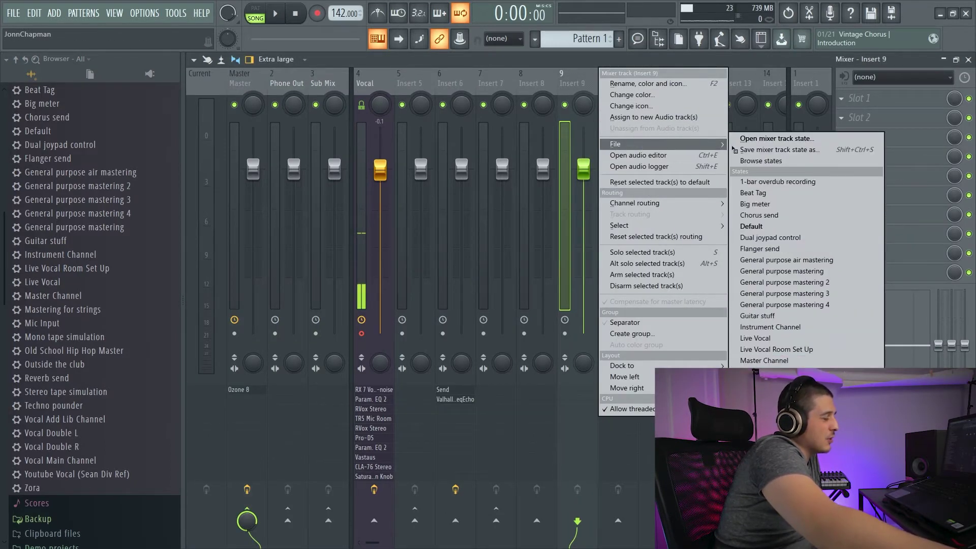
- Examine the save mixer track state option for Insert 6, then collapse the Mixer presets folder
{"action": "left_click", "coordinate": [377, 78]}
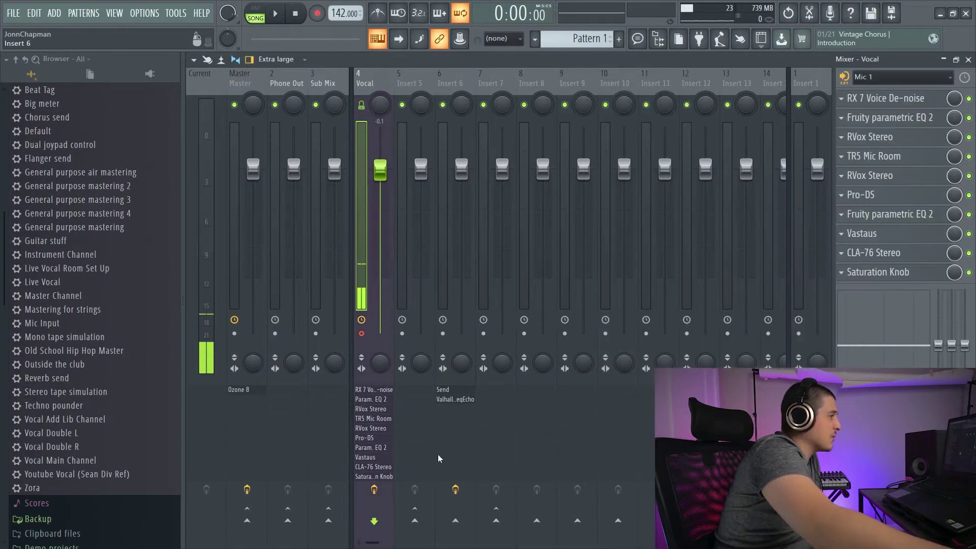
{"action": "right_click", "coordinate": [443, 82]}
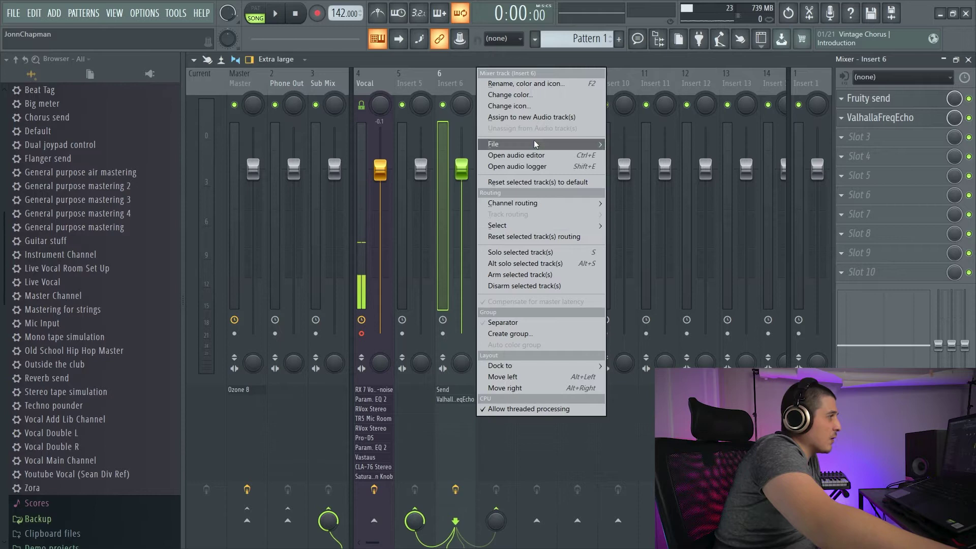
{"action": "mouse_move", "coordinate": [534, 142]}
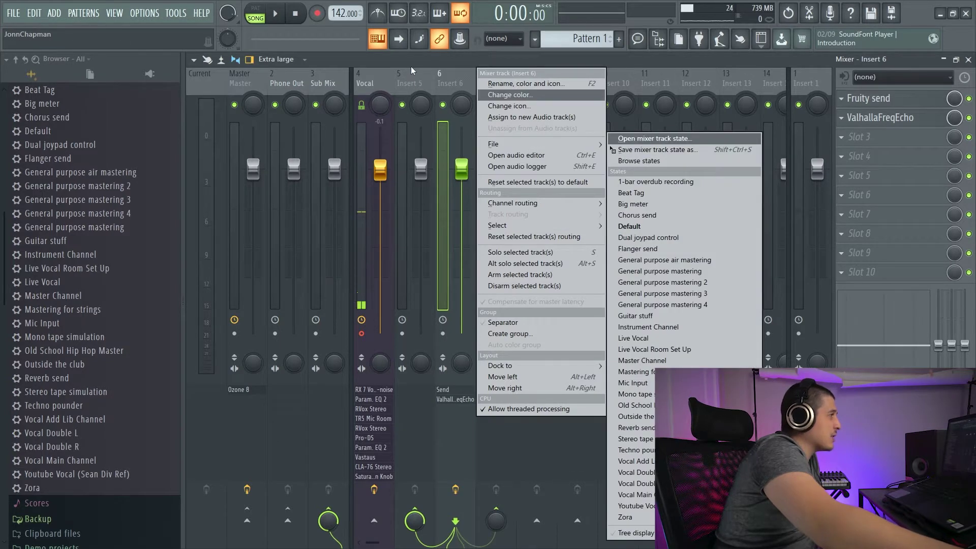
{"action": "left_click", "coordinate": [661, 150]}
{"action": "scroll", "coordinate": [2, 155], "scroll_direction": "up", "scroll_amount": 2}
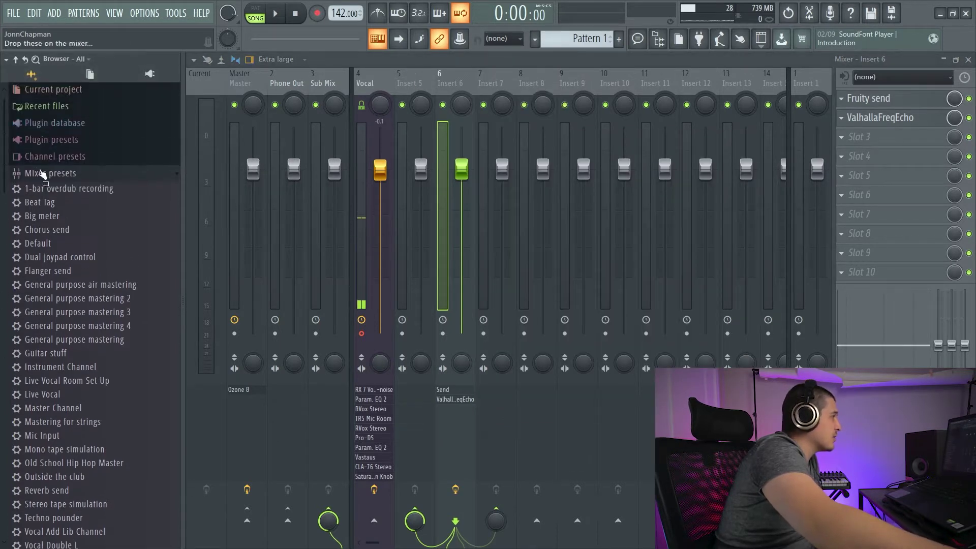
{"action": "left_click", "coordinate": [42, 172]}
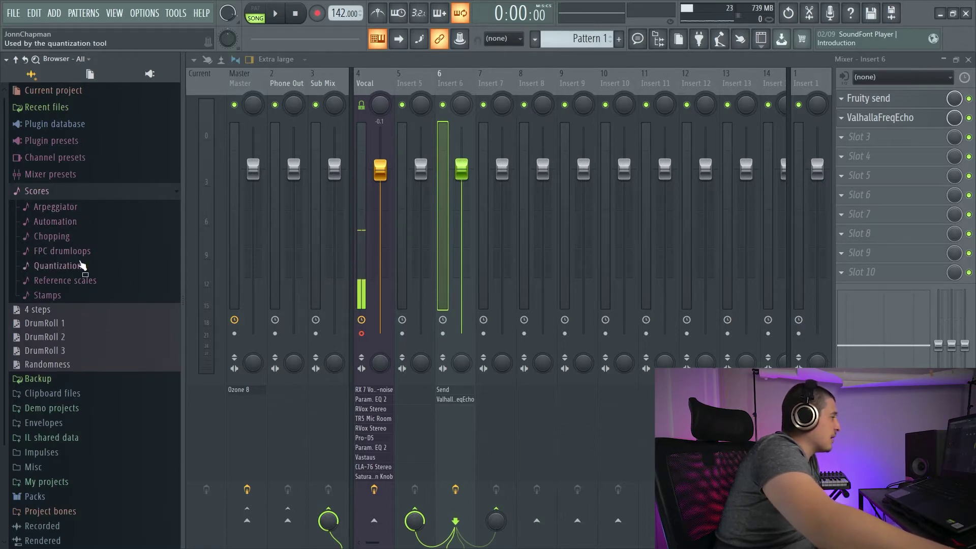
- Check the contents of the Scores folder and the autosaved projects in the Backup folder
{"action": "left_click", "coordinate": [70, 193]}
{"action": "left_click", "coordinate": [70, 205]}
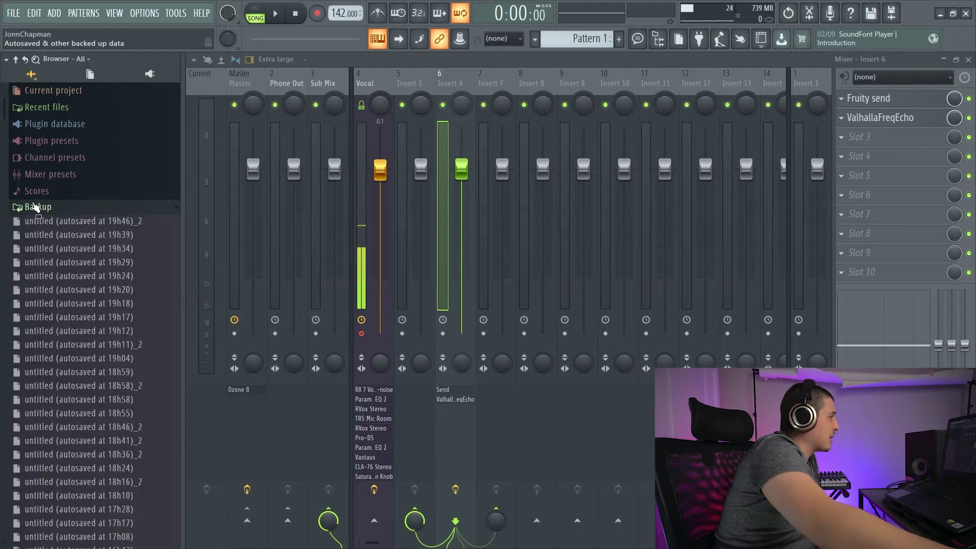
{"action": "left_click", "coordinate": [38, 125]}
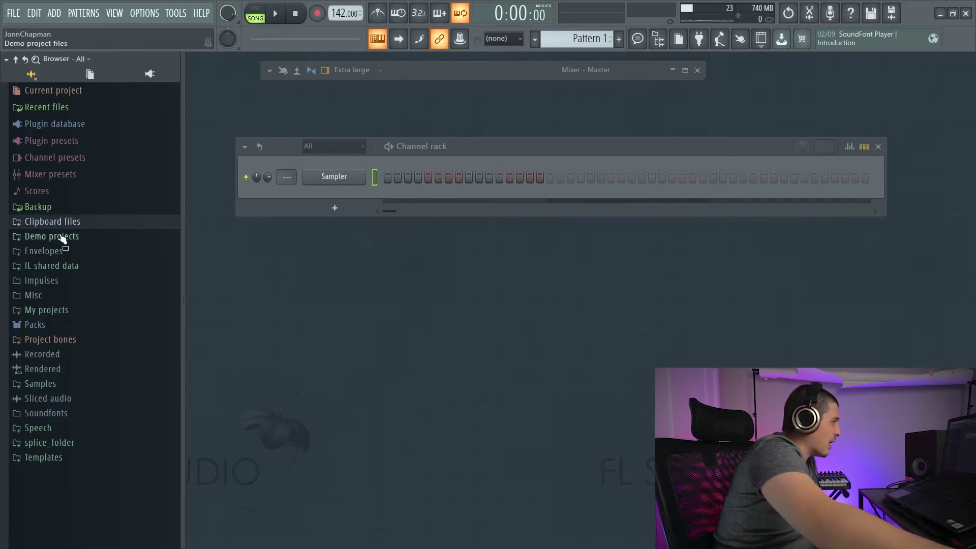
- Expand the Impulses folder and view the impulse files in its FX subfolder
{"action": "left_click", "coordinate": [42, 279]}
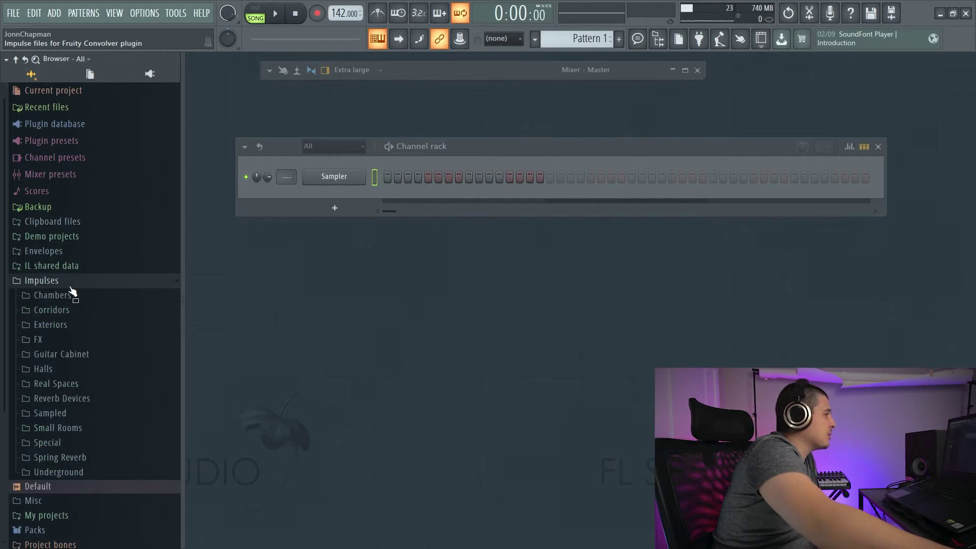
{"action": "left_click", "coordinate": [81, 339]}
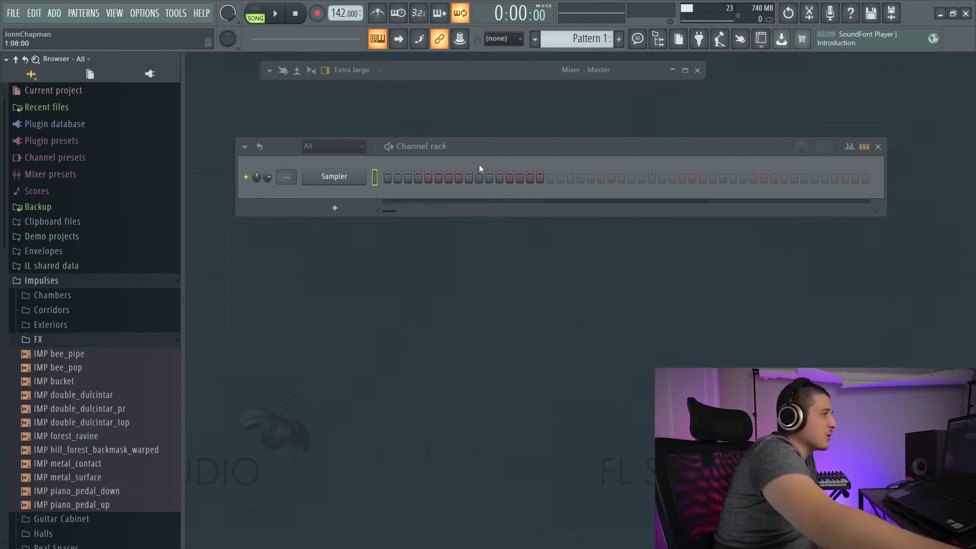
- Move the Channel rack window slightly lower, then restore the minimized mixer and close it
{"action": "left_click_drag", "start_coordinate": [526, 146], "coordinate": [491, 181]}
{"action": "left_click_drag", "start_coordinate": [420, 61], "coordinate": [441, 115]}
{"action": "double_click", "coordinate": [441, 114]}
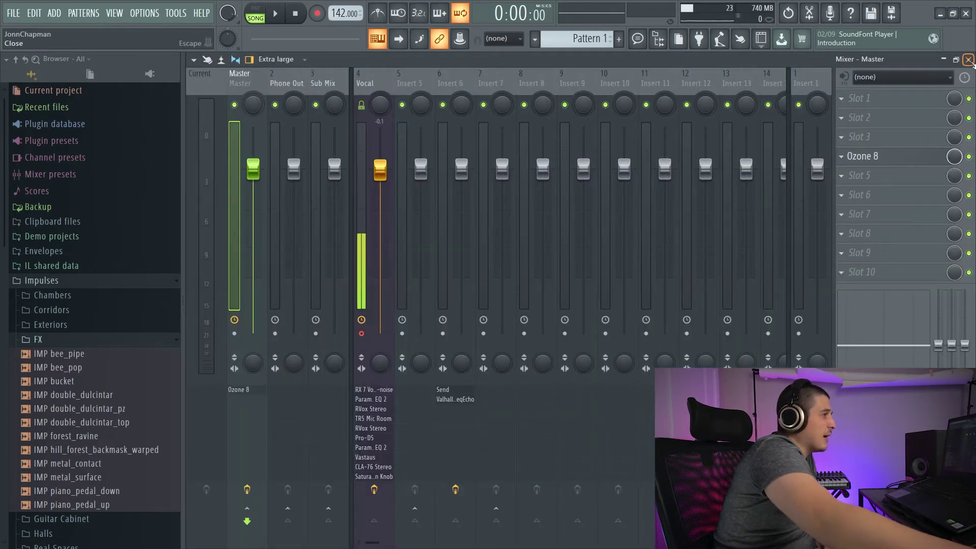
{"action": "key", "text": "F9"}
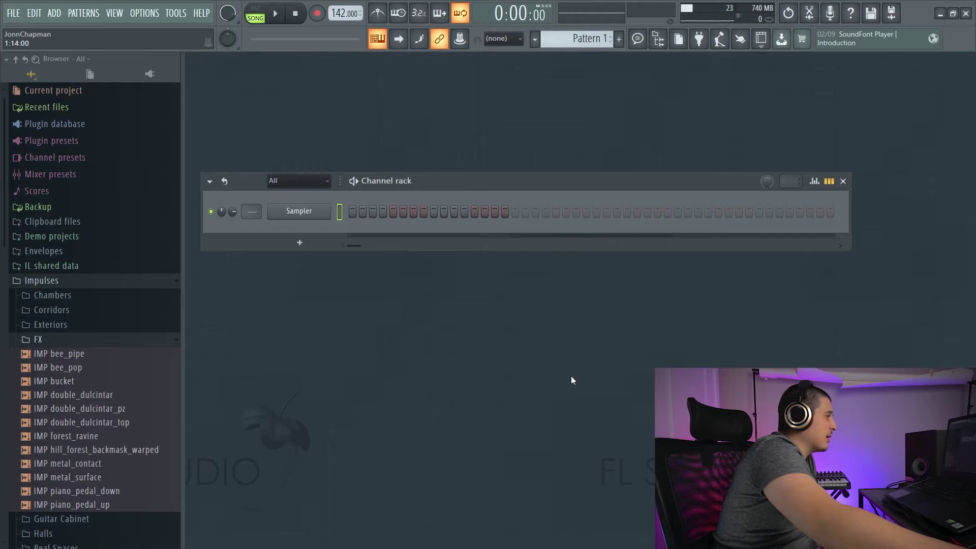
- Collapse the FX impulse subfolder and open the Real Spaces impulse folder in Windows
{"action": "left_click", "coordinate": [76, 339]}
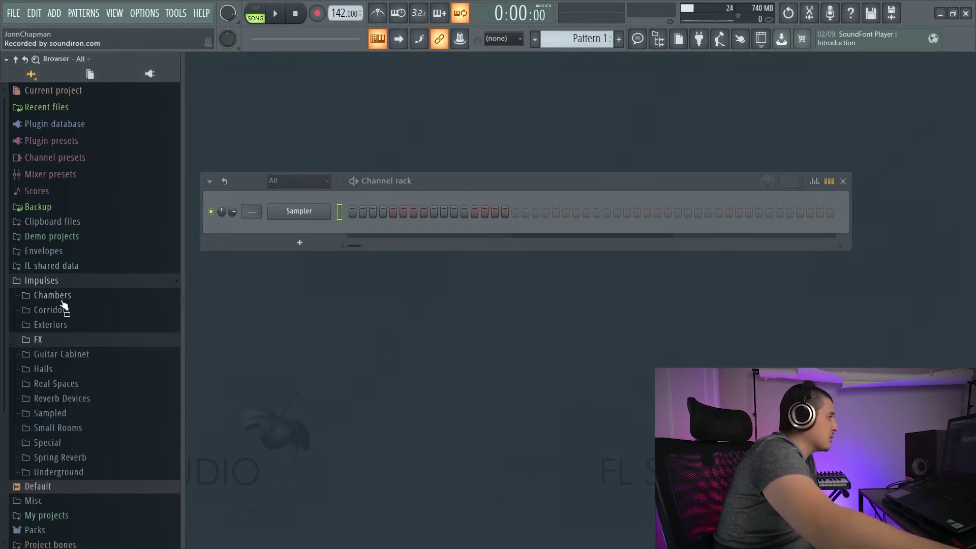
{"action": "right_click", "coordinate": [63, 385]}
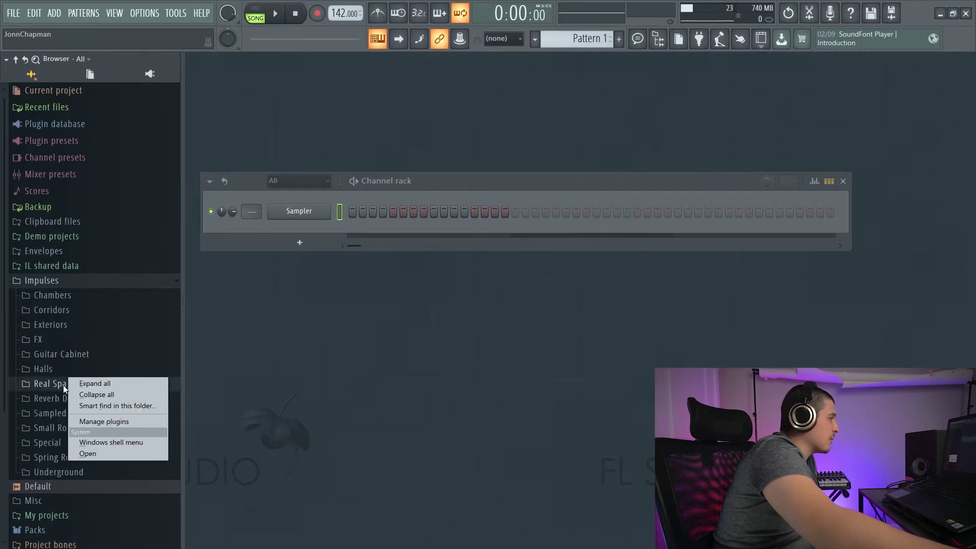
{"action": "left_click", "coordinate": [108, 450]}
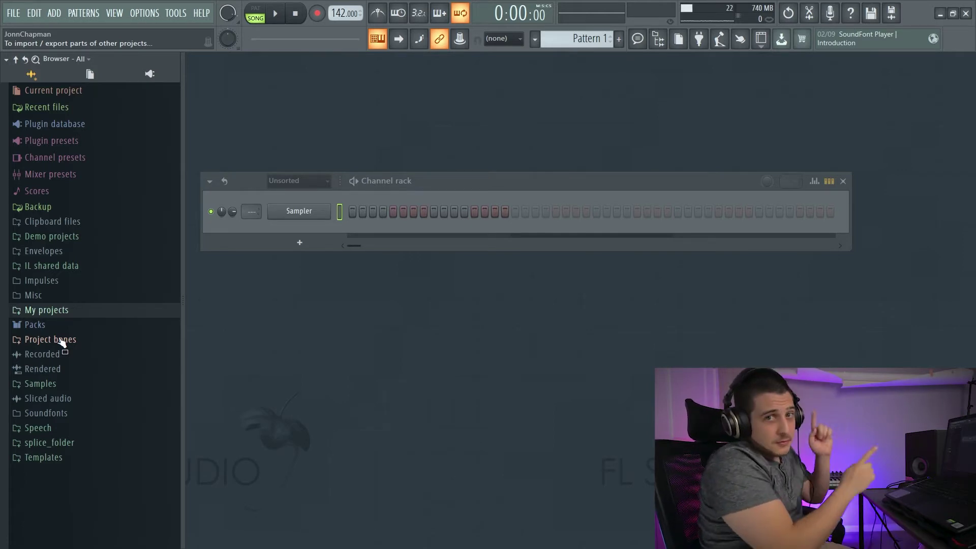
- Expand the Packs folder and briefly check its Drums subfolder
{"action": "left_click", "coordinate": [32, 325]}
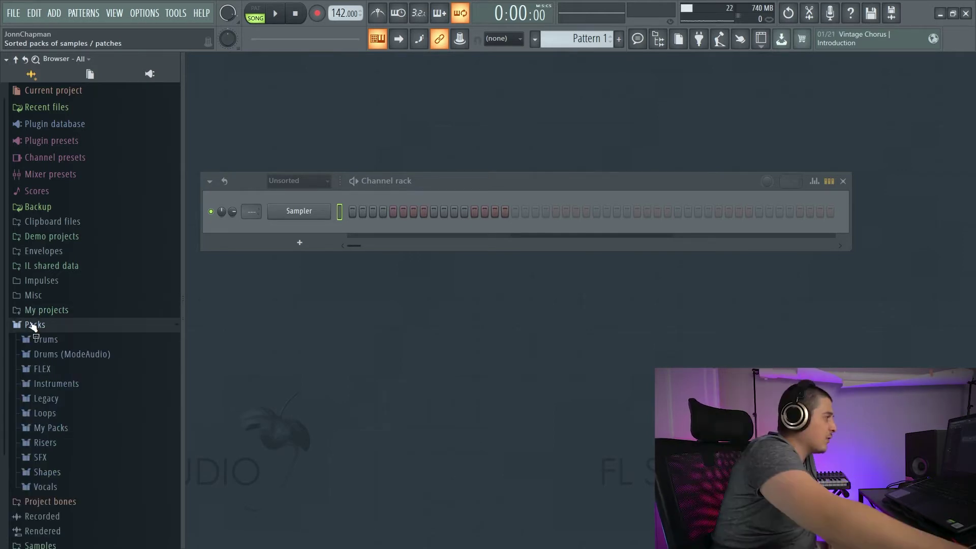
{"action": "left_click", "coordinate": [67, 341]}
{"action": "left_click", "coordinate": [65, 343]}
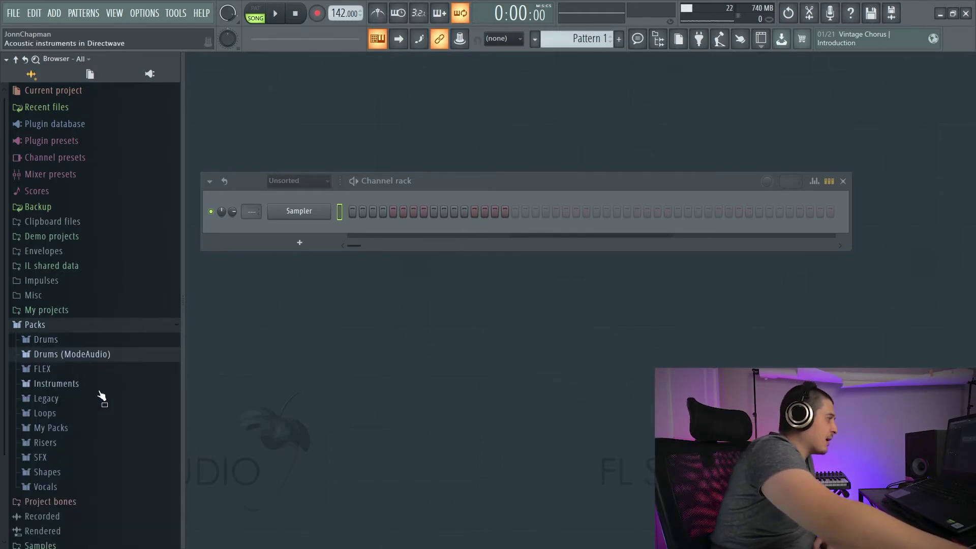
- Look through the added sample kits in the My Packs subfolder, then collapse it
{"action": "left_click", "coordinate": [66, 429]}
{"action": "scroll", "coordinate": [44, 318], "scroll_direction": "up", "scroll_amount": 6}
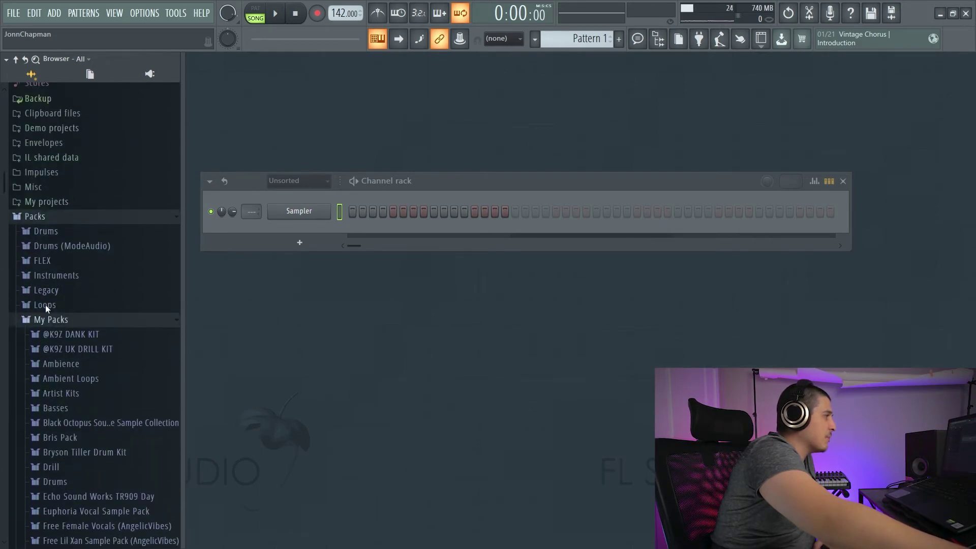
{"action": "scroll", "coordinate": [44, 307], "scroll_direction": "down", "scroll_amount": 4}
{"action": "scroll", "coordinate": [95, 247], "scroll_direction": "up", "scroll_amount": 2}
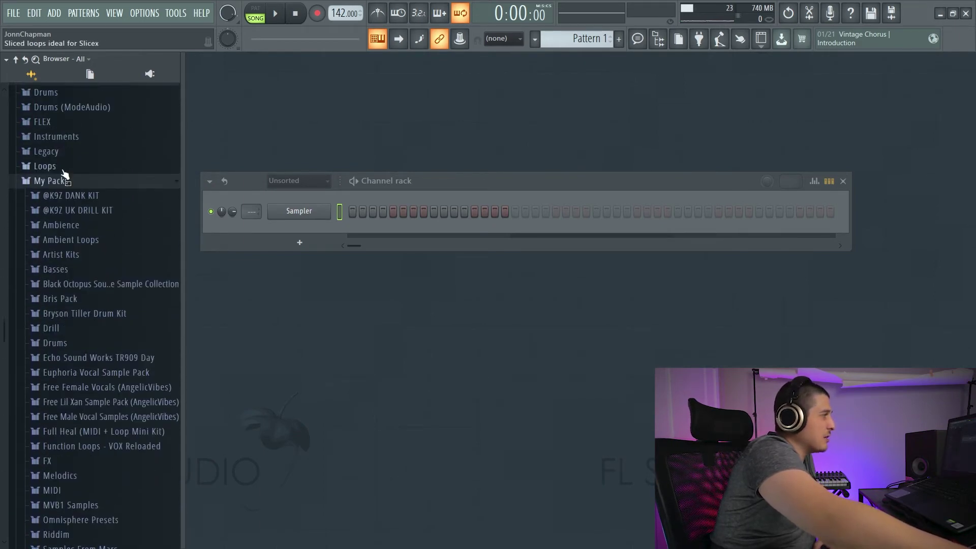
{"action": "left_click", "coordinate": [53, 182]}
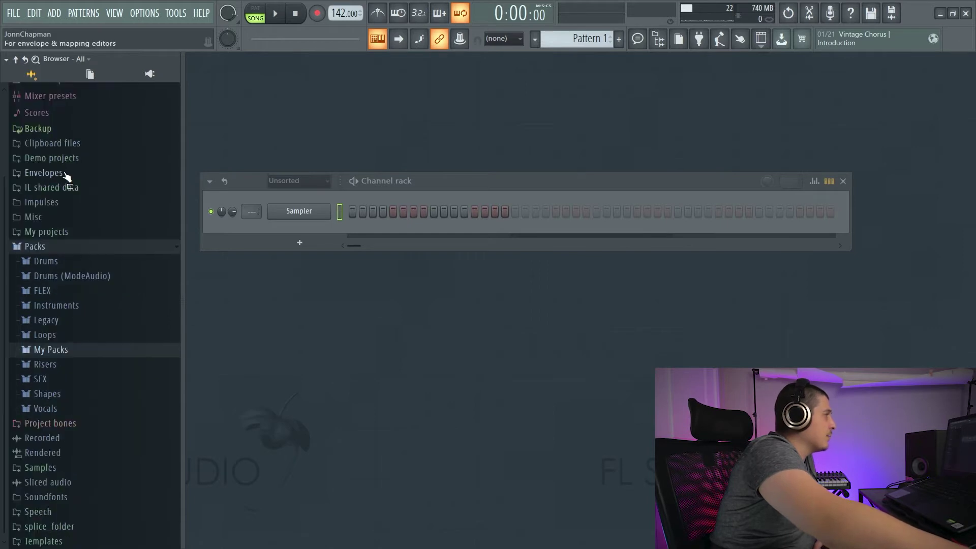
- Open the file settings and show how to choose a browser extra search folder, cancelling the folder selection
{"action": "left_click", "coordinate": [145, 13]}
{"action": "left_click", "coordinate": [178, 74]}
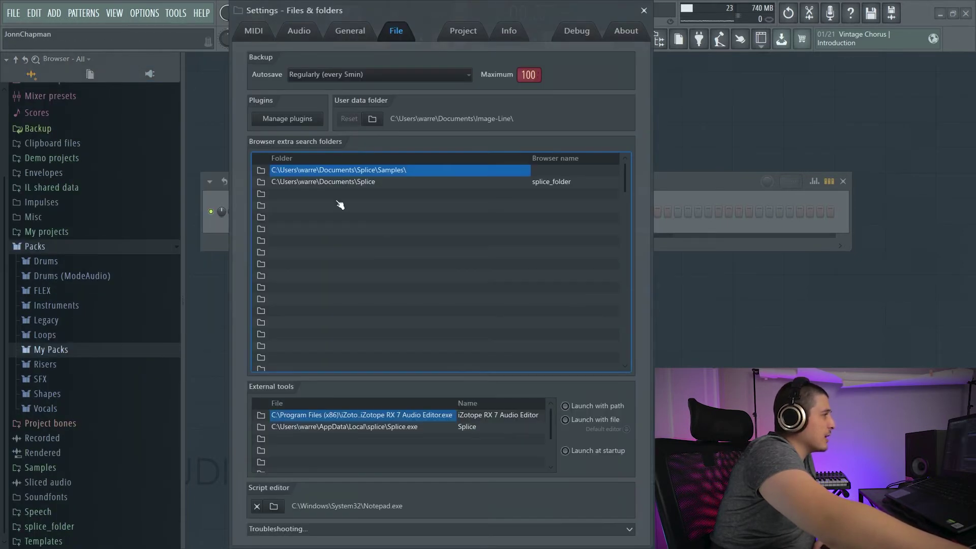
{"action": "left_click", "coordinate": [261, 194]}
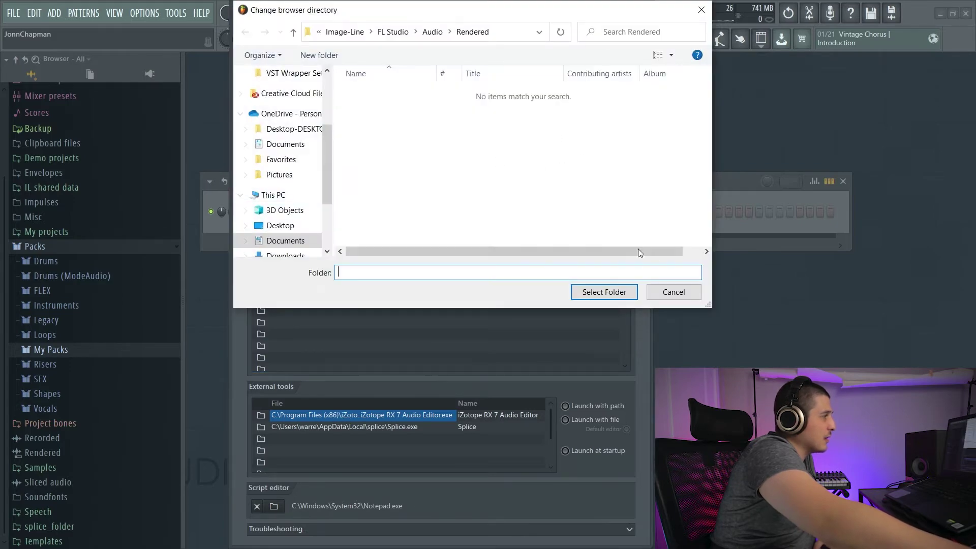
{"action": "left_click", "coordinate": [673, 293]}
- Collapse the Packs folder and look through the audio files in the Recorded folder, then collapse it too
{"action": "left_click", "coordinate": [43, 246]}
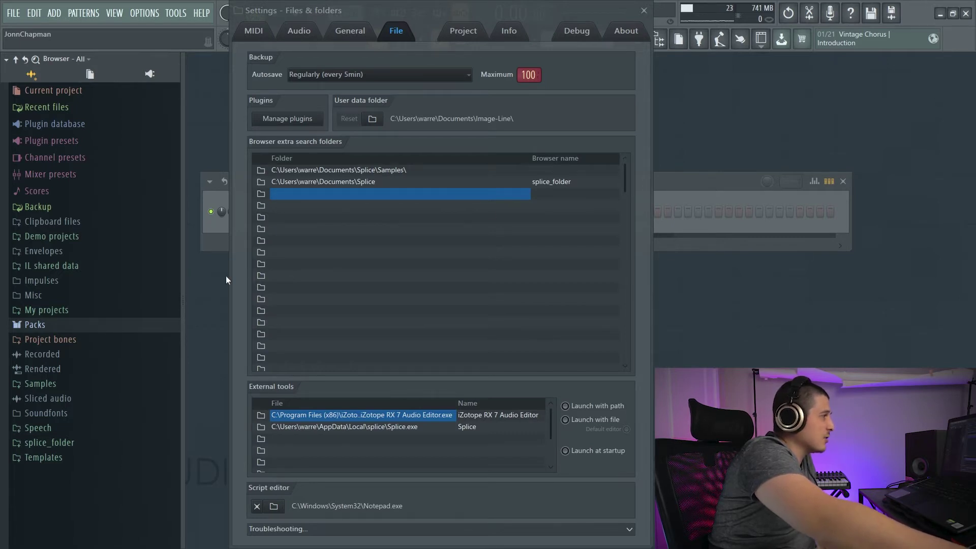
{"action": "left_click", "coordinate": [44, 386]}
{"action": "left_click_drag", "start_coordinate": [57, 401], "coordinate": [34, 358]}
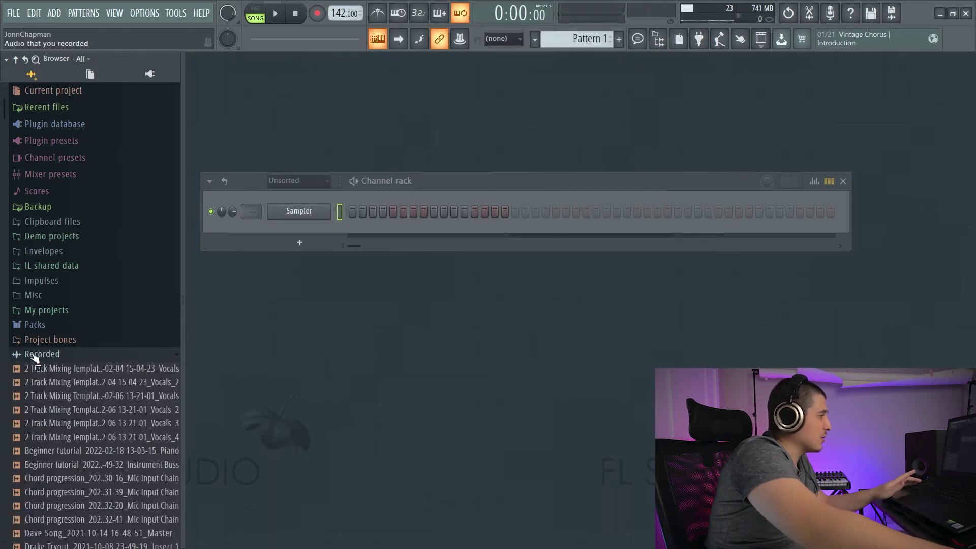
{"action": "left_click_drag", "start_coordinate": [6, 114], "coordinate": [26, 285]}
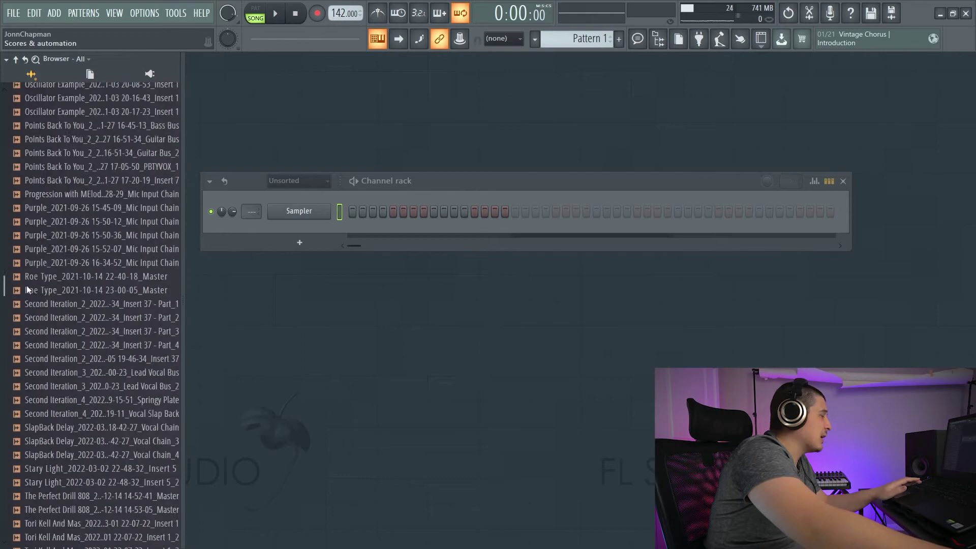
{"action": "scroll", "coordinate": [26, 289], "scroll_direction": "down", "scroll_amount": 20}
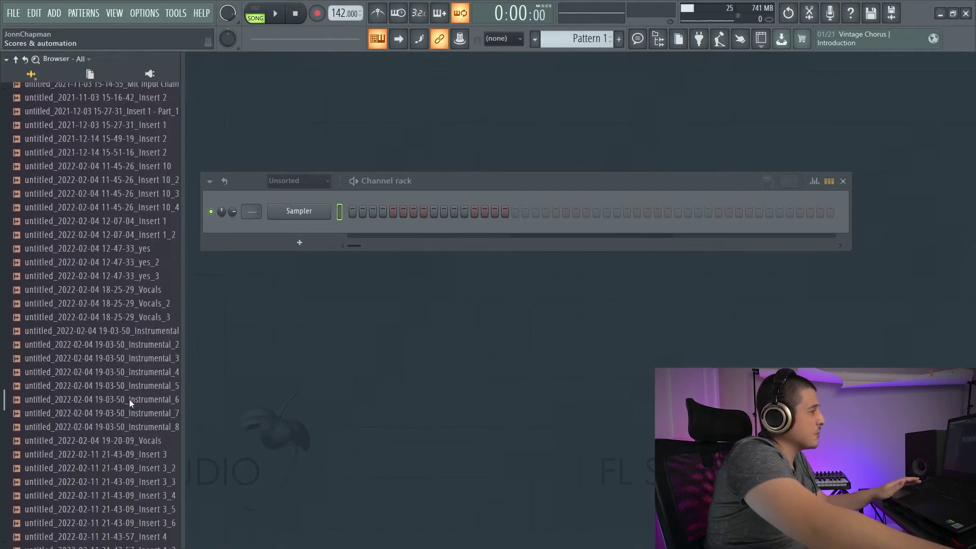
{"action": "scroll", "coordinate": [129, 398], "scroll_direction": "down", "scroll_amount": 20}
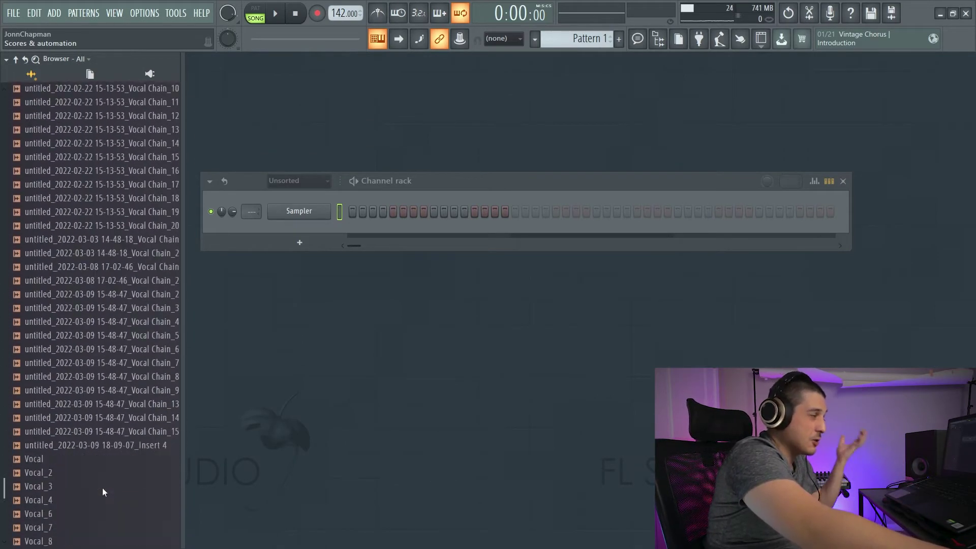
{"action": "left_click_drag", "start_coordinate": [102, 488], "coordinate": [30, 86]}
{"action": "left_click", "coordinate": [16, 59]}
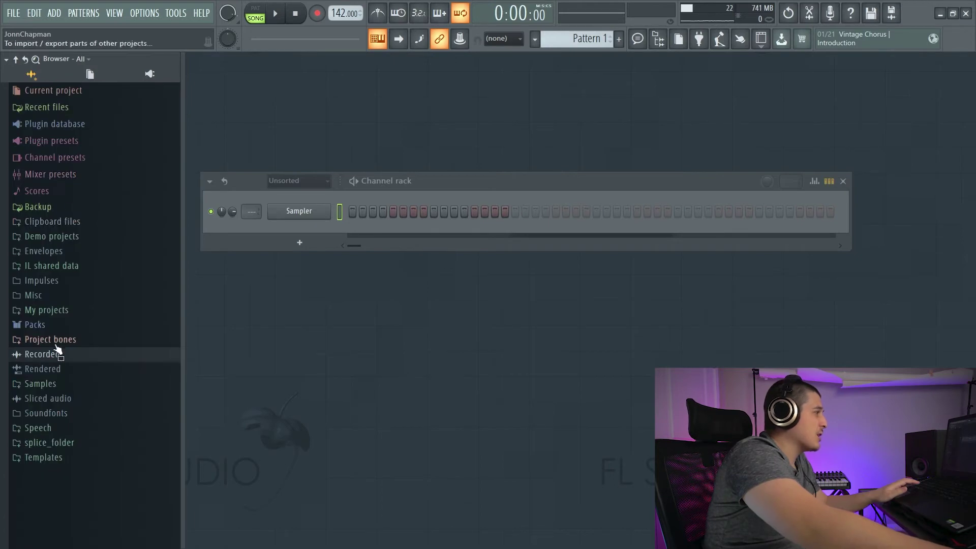
- Expand the Rendered folder and look through its consolidated audio files
{"action": "left_click", "coordinate": [44, 369]}
{"action": "scroll", "coordinate": [5, 165], "scroll_direction": "down", "scroll_amount": 15}
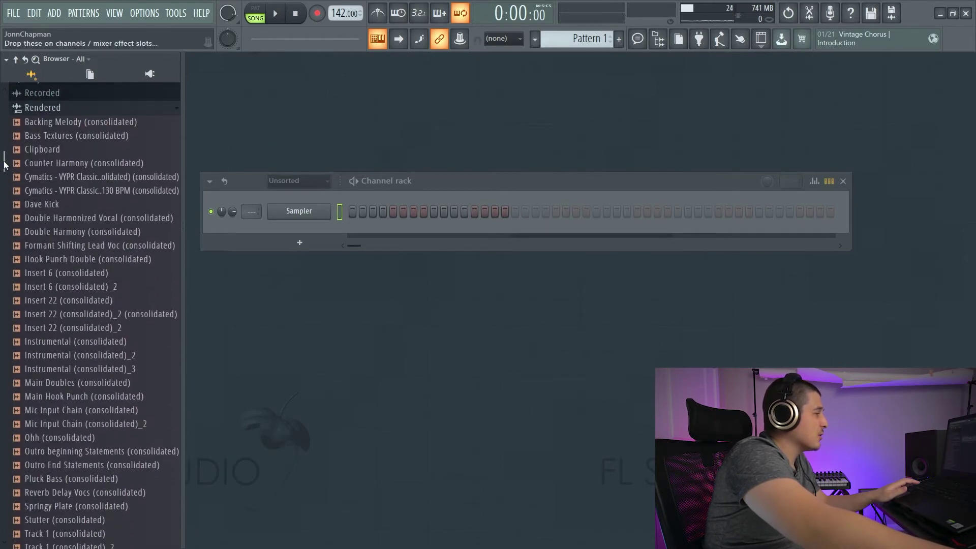
{"action": "left_click_drag", "start_coordinate": [5, 165], "coordinate": [5, 410]}
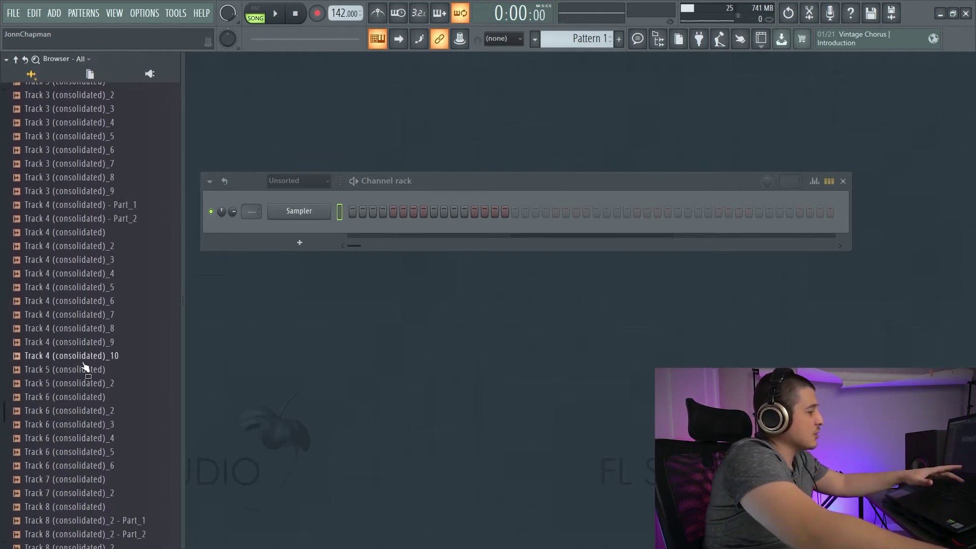
- Open the mixer and show the options for rendering mixer tracks, closing the dialog without rendering
{"action": "key", "text": "F9"}
{"action": "left_click", "coordinate": [444, 254]}
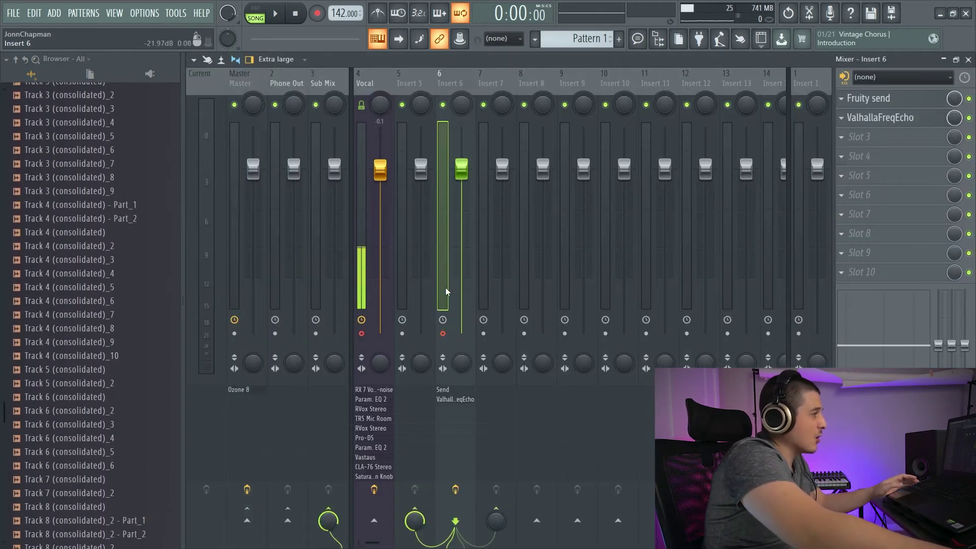
{"action": "key", "text": "alt+r"}
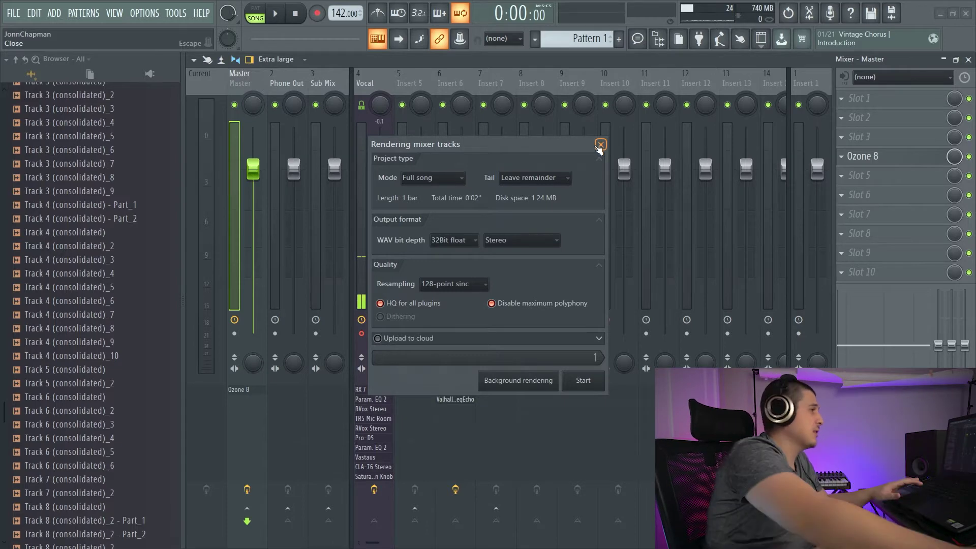
{"action": "left_click", "coordinate": [599, 145]}
- Collapse the Rendered folder and load the STR_Ensemble soundfont from the Soundfonts folder, closing its plugin window
{"action": "mouse_move", "coordinate": [3, 114]}
{"action": "left_mouse_down"}
{"action": "mouse_move", "coordinate": [7, 485]}
{"action": "mouse_move", "coordinate": [10, 102]}
{"action": "left_mouse_up"}
{"action": "left_click", "coordinate": [57, 399]}
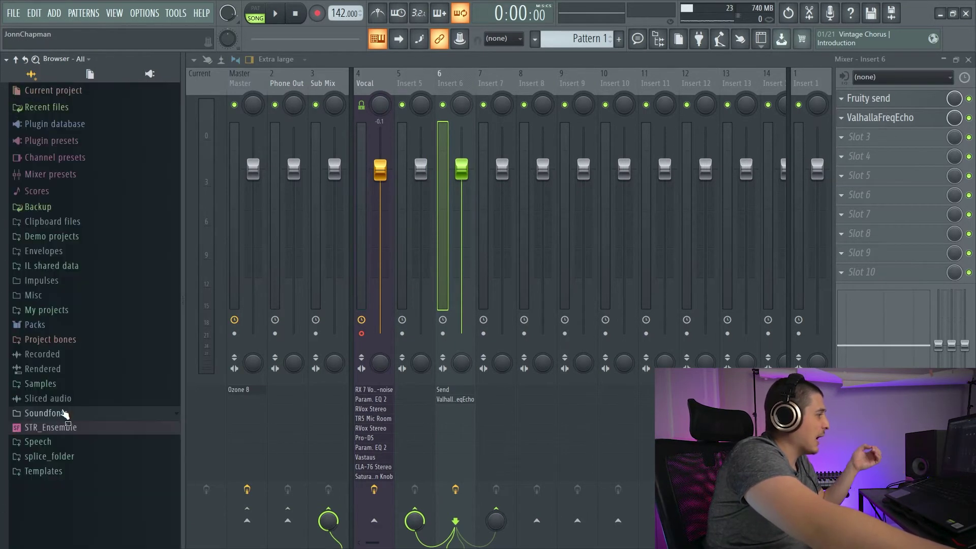
{"action": "double_click", "coordinate": [38, 428]}
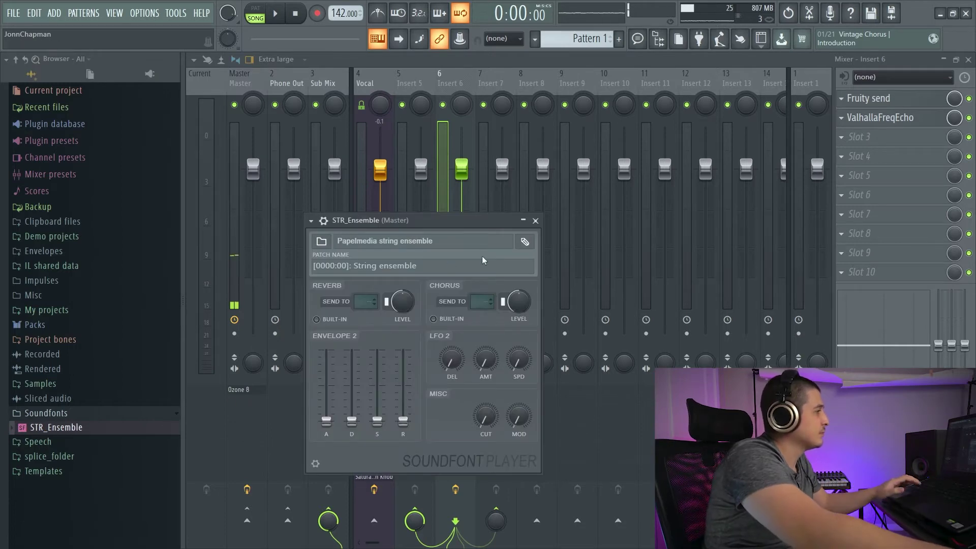
{"action": "left_click", "coordinate": [535, 220]}
- Look at the Current project folder and its dedicated browser view, hide the mixer, and bring up the playlist
{"action": "left_click", "coordinate": [31, 74]}
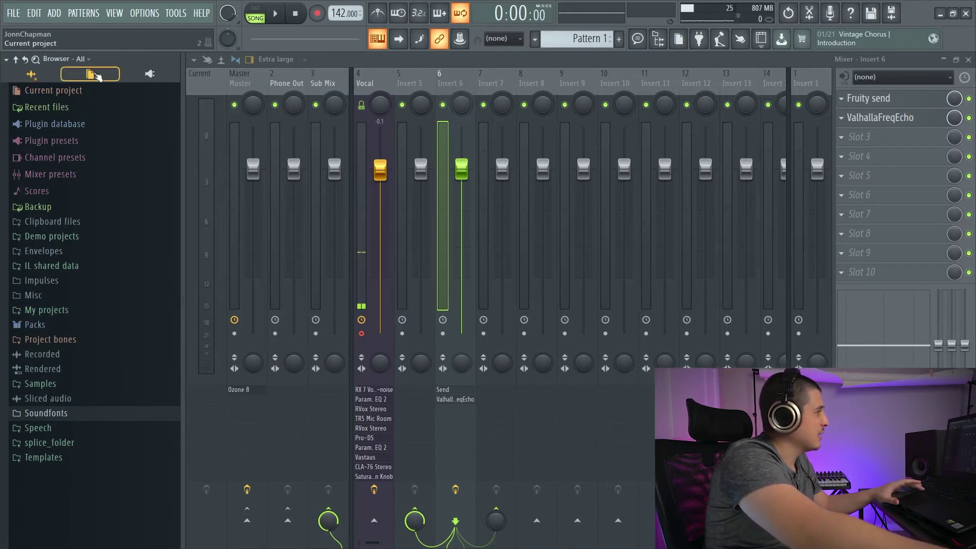
{"action": "left_click", "coordinate": [66, 91]}
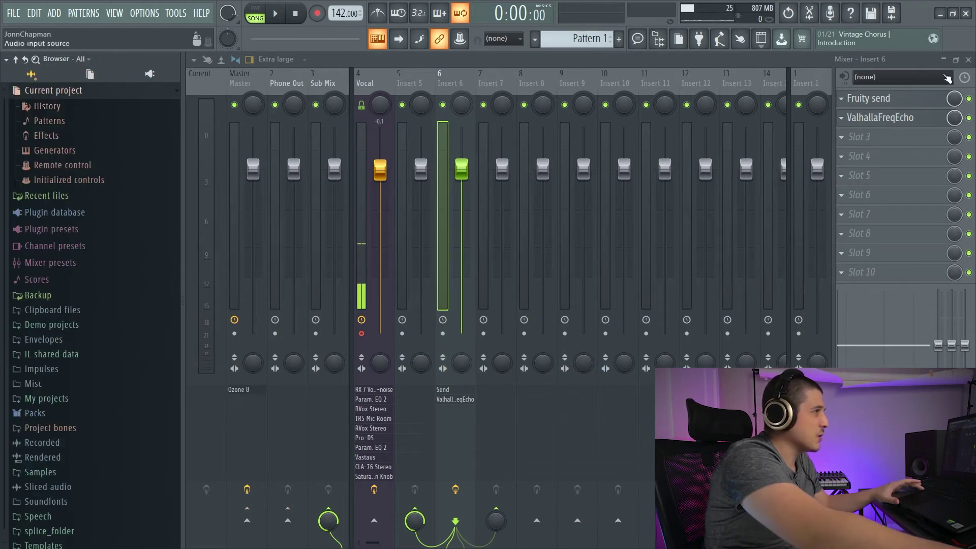
{"action": "key", "text": "F9"}
{"action": "left_click", "coordinate": [90, 74]}
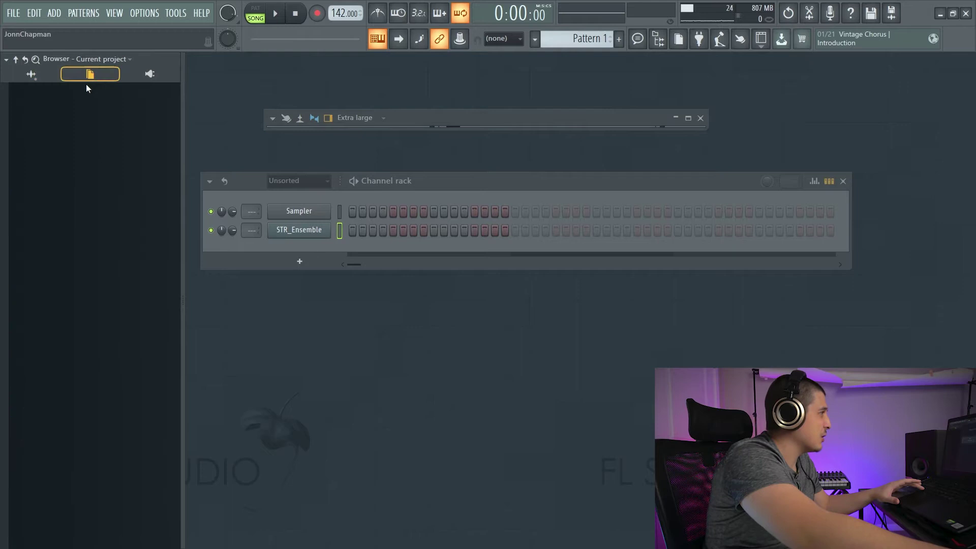
{"action": "left_click", "coordinate": [32, 75]}
{"action": "key", "text": "F5"}
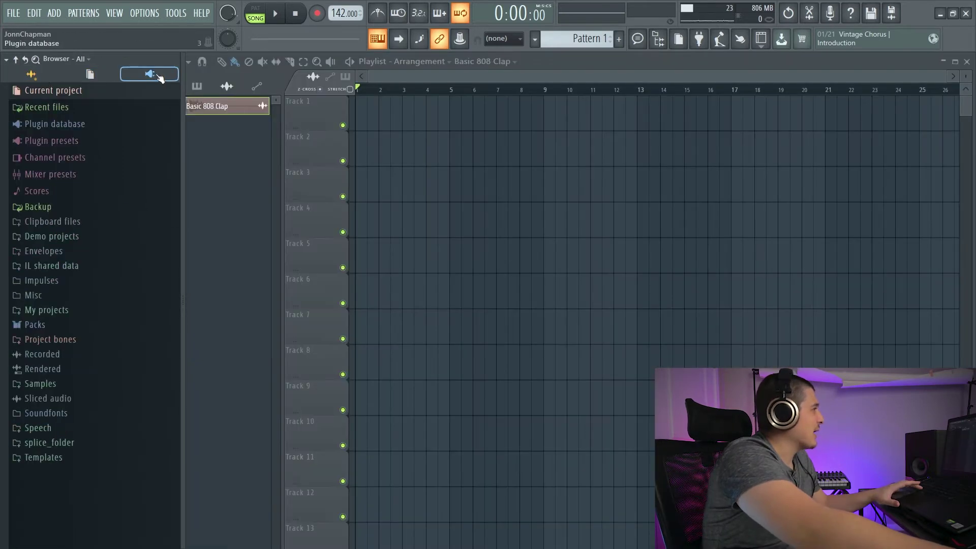
- Compare the Plugin database browser view with the Plugin database folder, and collapse that folder again
{"action": "left_click", "coordinate": [150, 73]}
{"action": "left_click", "coordinate": [58, 79]}
{"action": "left_click", "coordinate": [44, 124]}
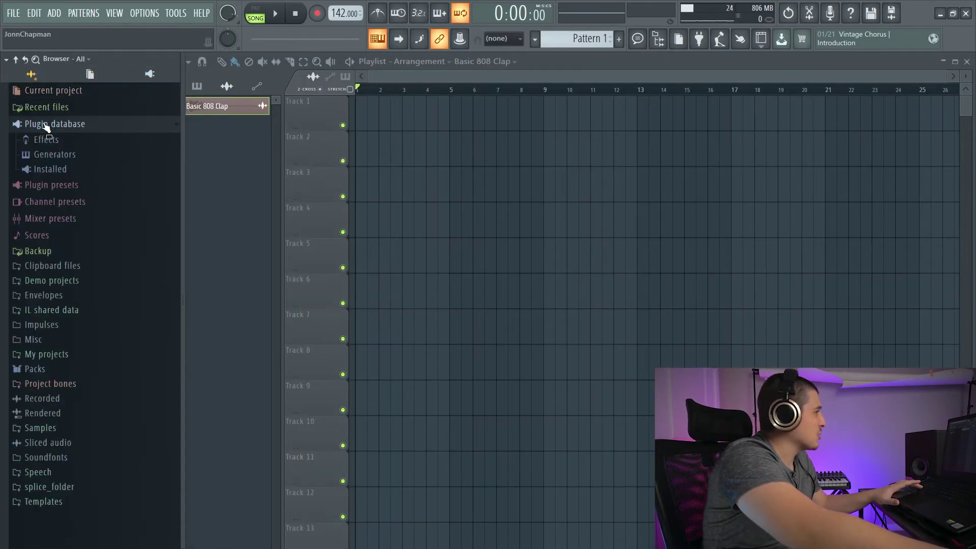
{"action": "left_click", "coordinate": [45, 124]}
{"action": "left_click", "coordinate": [44, 124]}
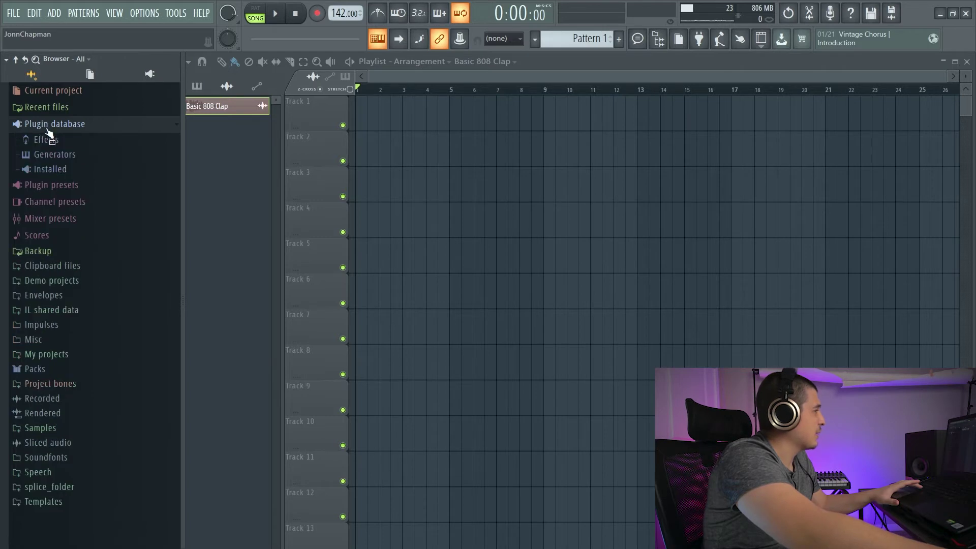
{"action": "left_click", "coordinate": [47, 127]}
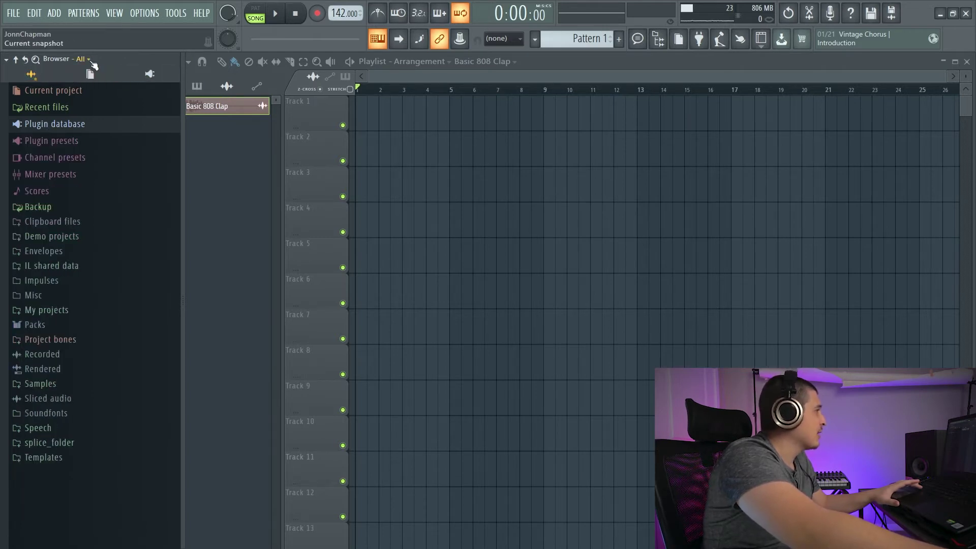
- View the custom browser snapshots Basses, Midi/Vocals and Melodies, and return to the All snapshot
{"action": "left_click", "coordinate": [61, 59]}
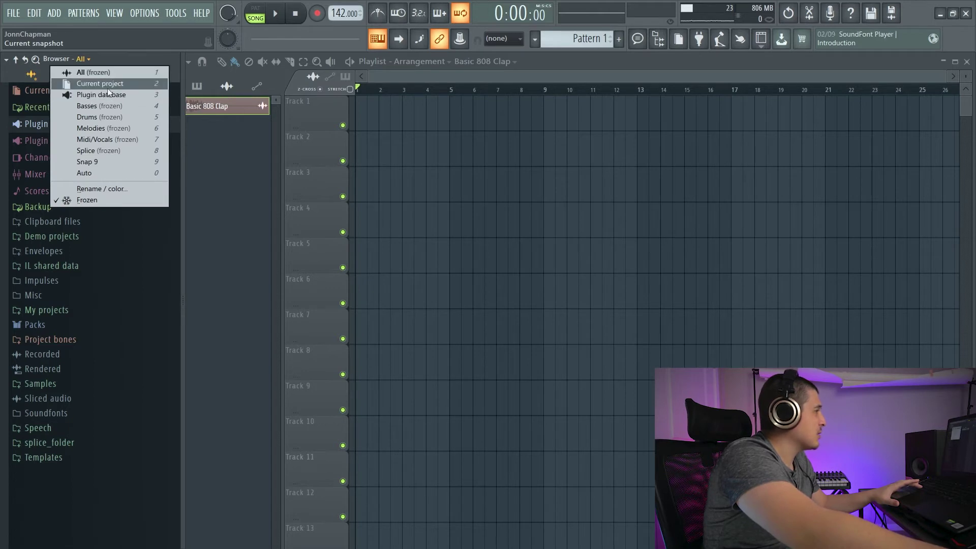
{"action": "left_click", "coordinate": [118, 105]}
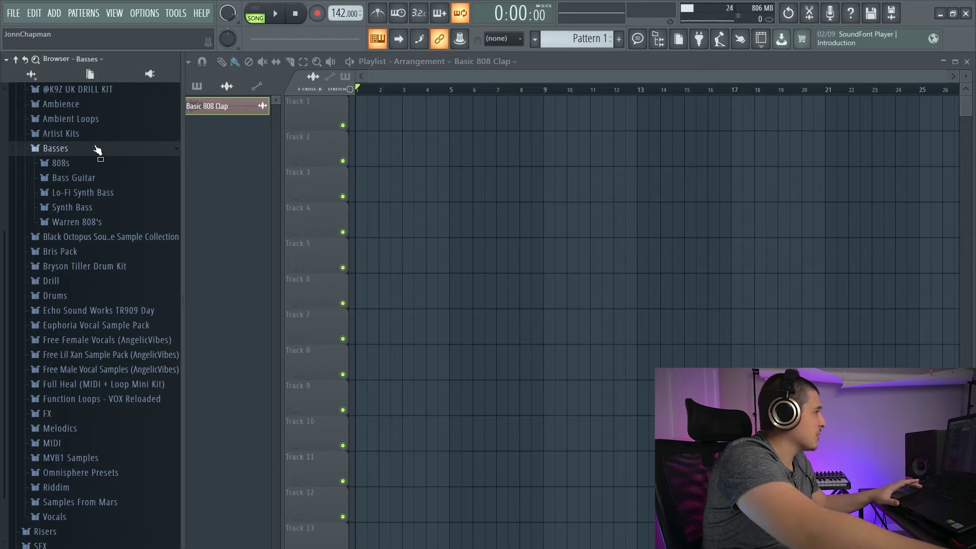
{"action": "left_click", "coordinate": [100, 60]}
{"action": "left_click", "coordinate": [102, 128]}
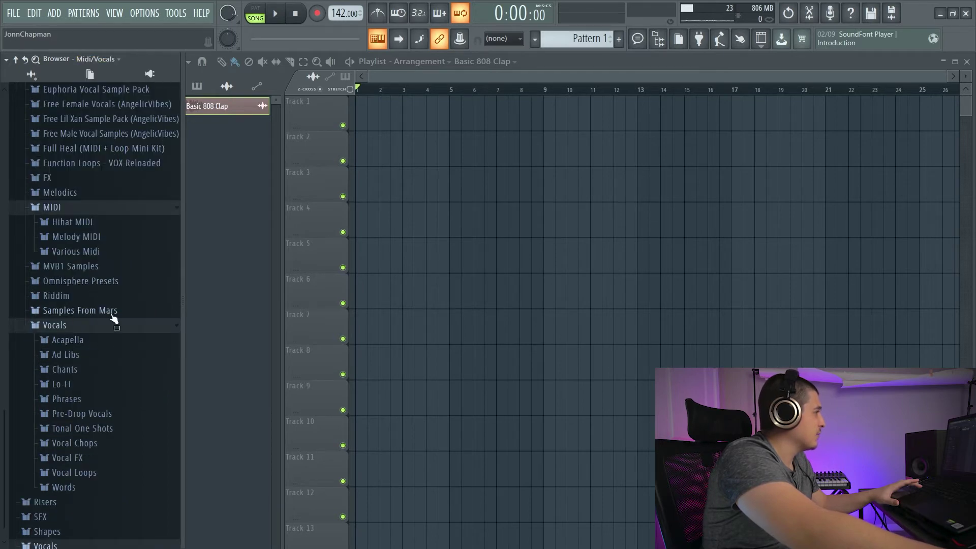
{"action": "left_click", "coordinate": [101, 59]}
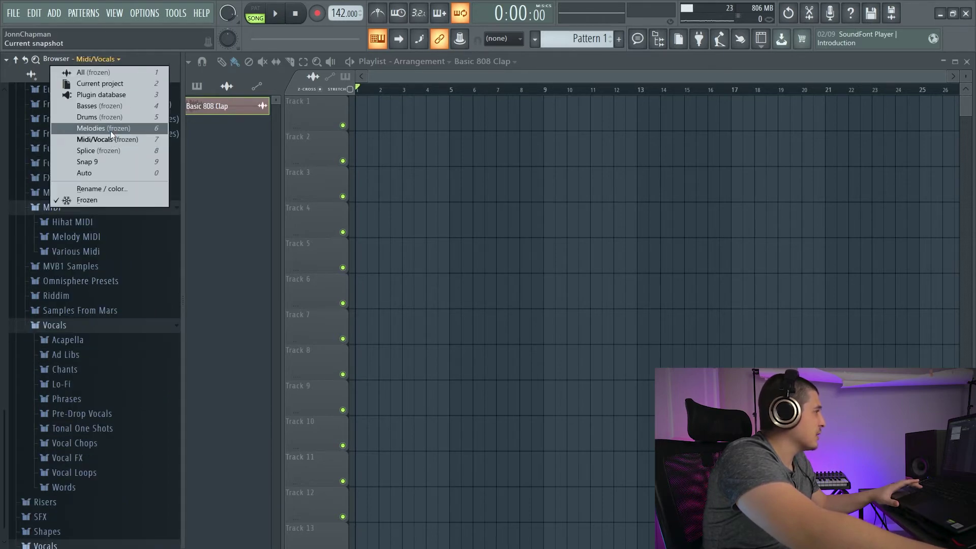
{"action": "left_click", "coordinate": [111, 130]}
{"action": "left_click", "coordinate": [102, 59]}
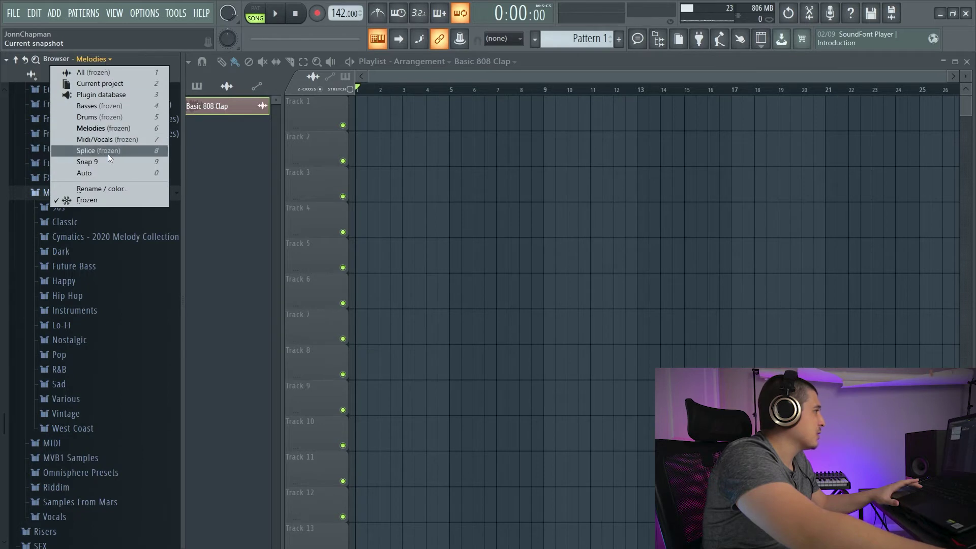
{"action": "left_click", "coordinate": [115, 73]}
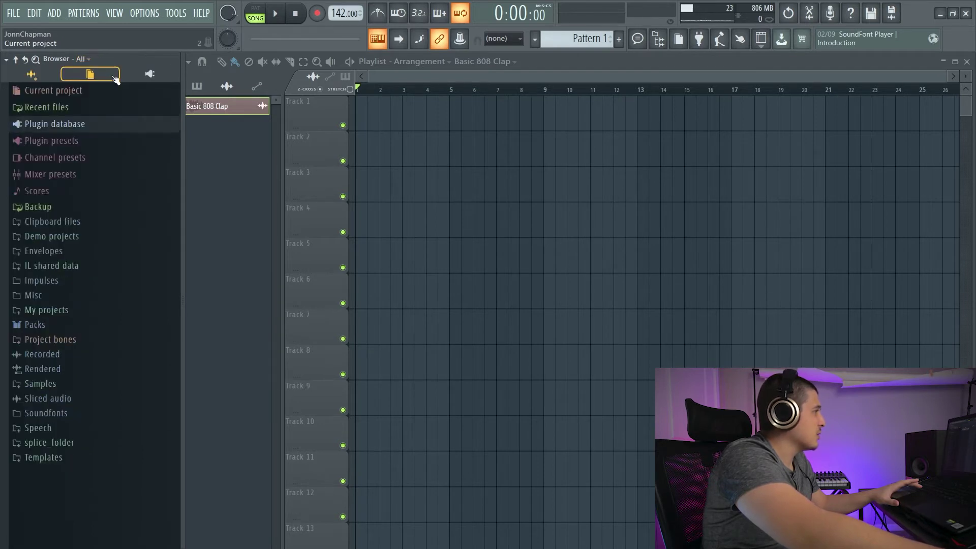
- Switch the browser through the Current project and Plugin database snapshots and back to All
{"action": "left_click", "coordinate": [84, 59]}
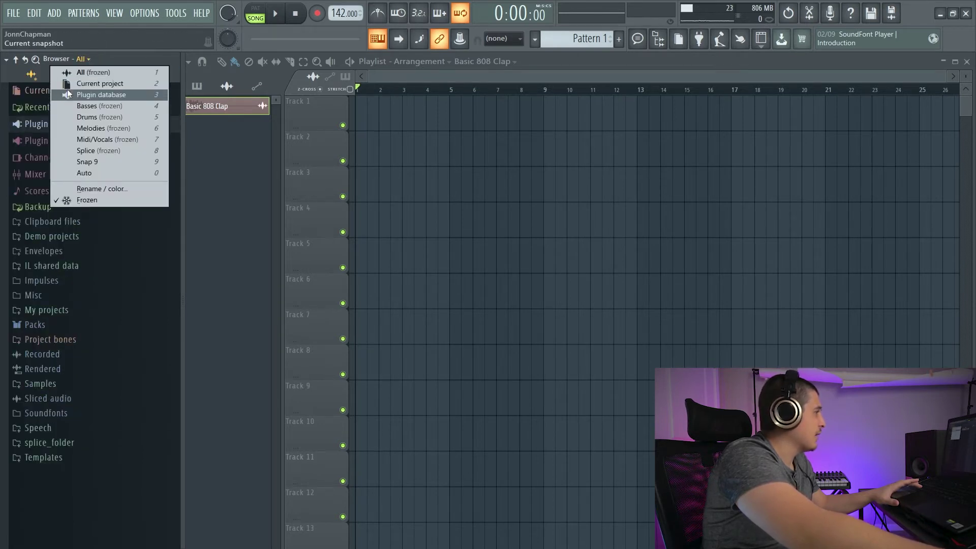
{"action": "left_click", "coordinate": [100, 84]}
{"action": "left_click", "coordinate": [108, 60]}
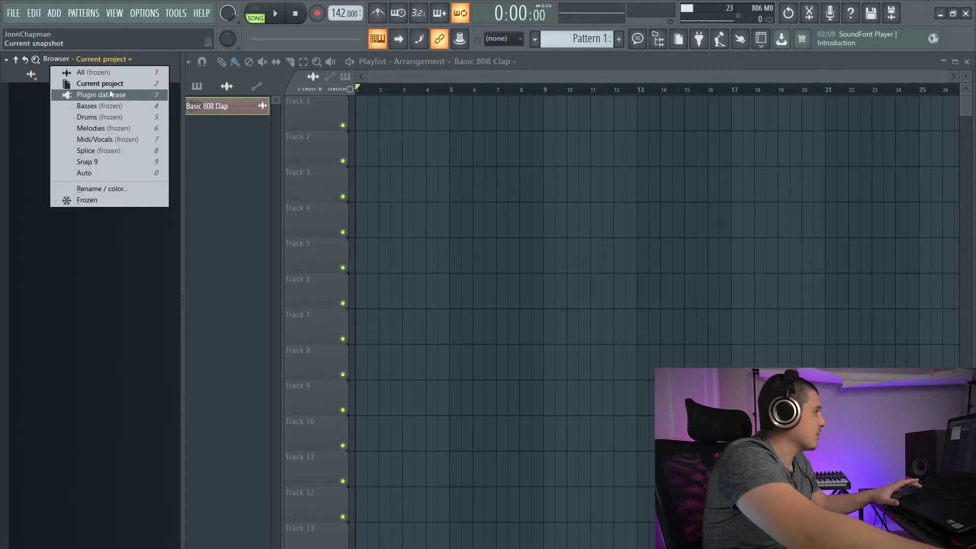
{"action": "left_click", "coordinate": [108, 94]}
{"action": "left_click", "coordinate": [105, 60]}
{"action": "left_click", "coordinate": [96, 74]}
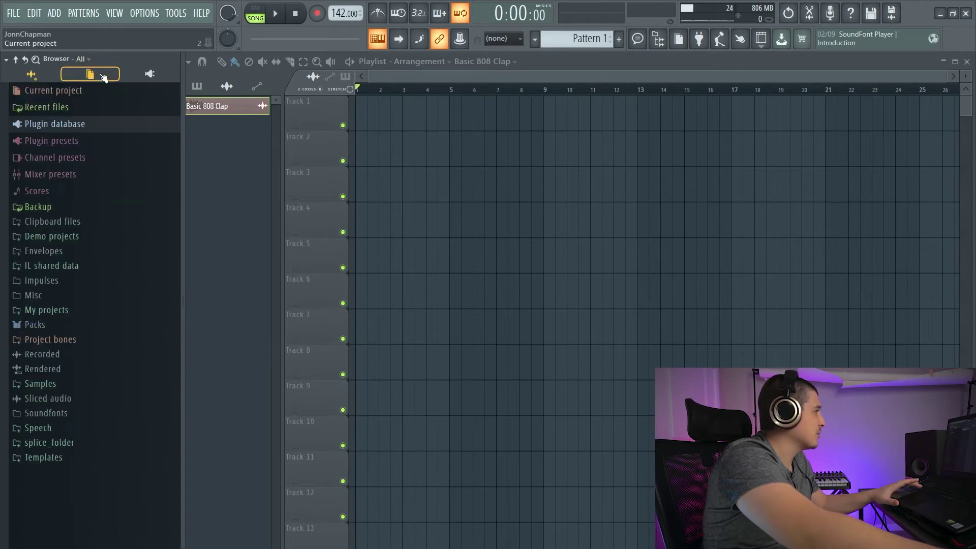
- Smart search the whole browser for "clap" and step through the successive matches
{"action": "left_click", "coordinate": [37, 60]}
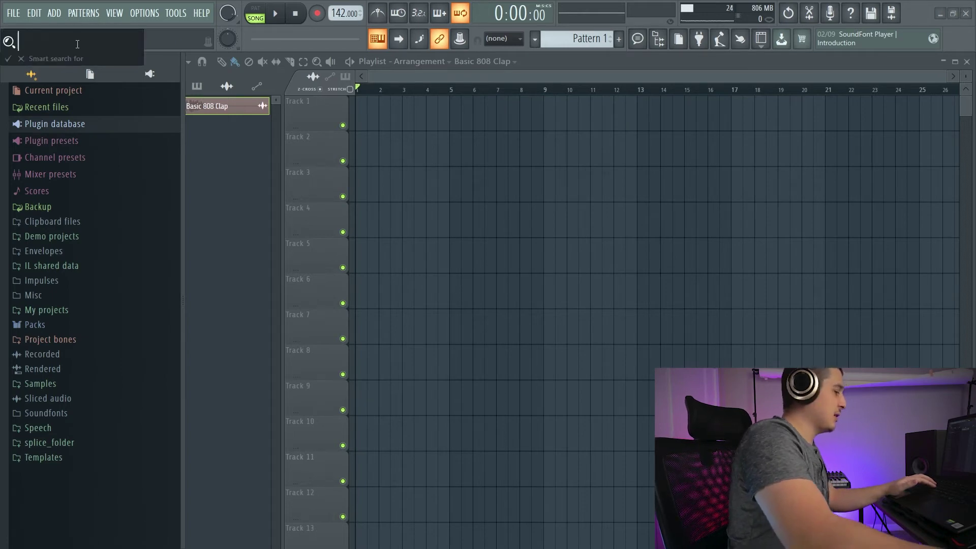
{"action": "type", "text": "clap"}
{"action": "key", "text": "Return"}
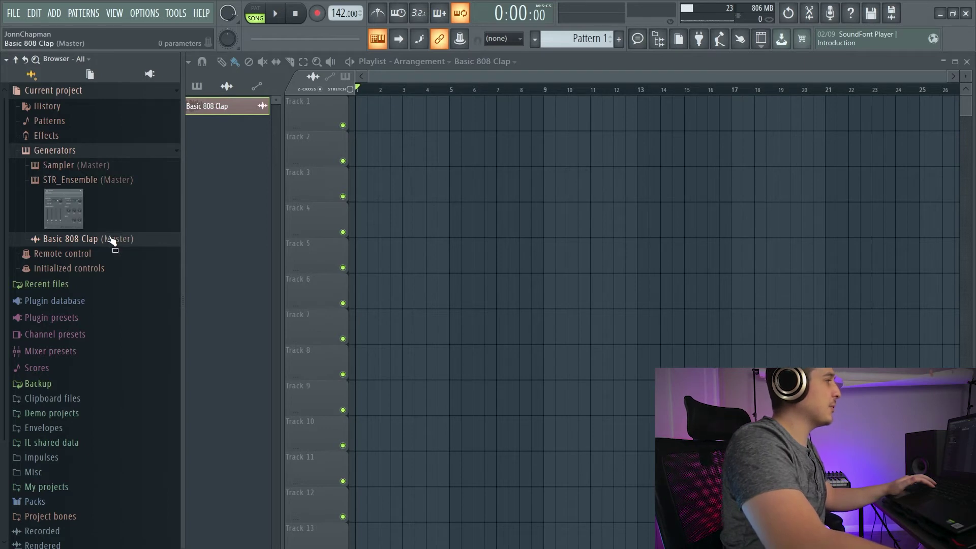
{"action": "left_click_drag", "start_coordinate": [111, 240], "coordinate": [142, 183]}
{"action": "key", "text": "F3"}
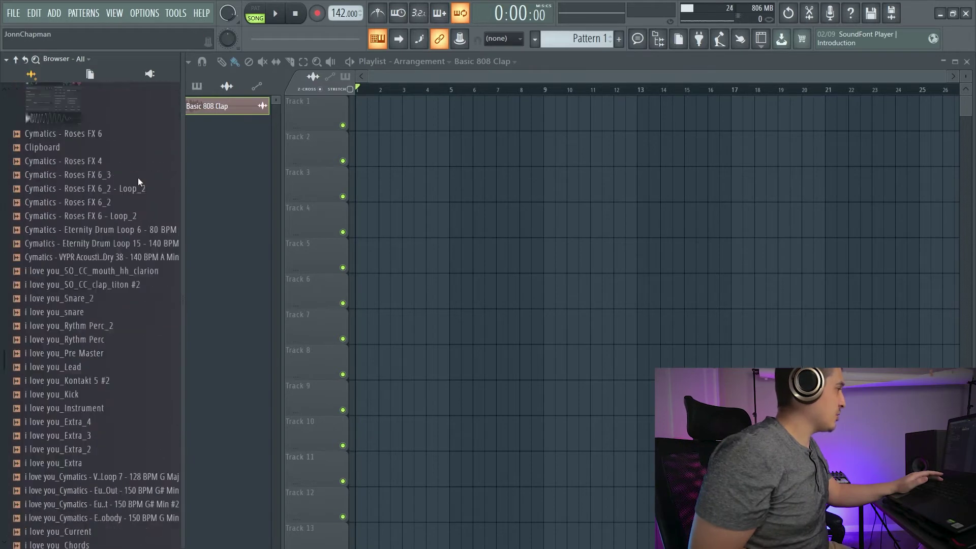
{"action": "key", "text": "F3"}
{"action": "key", "text": "F3"}
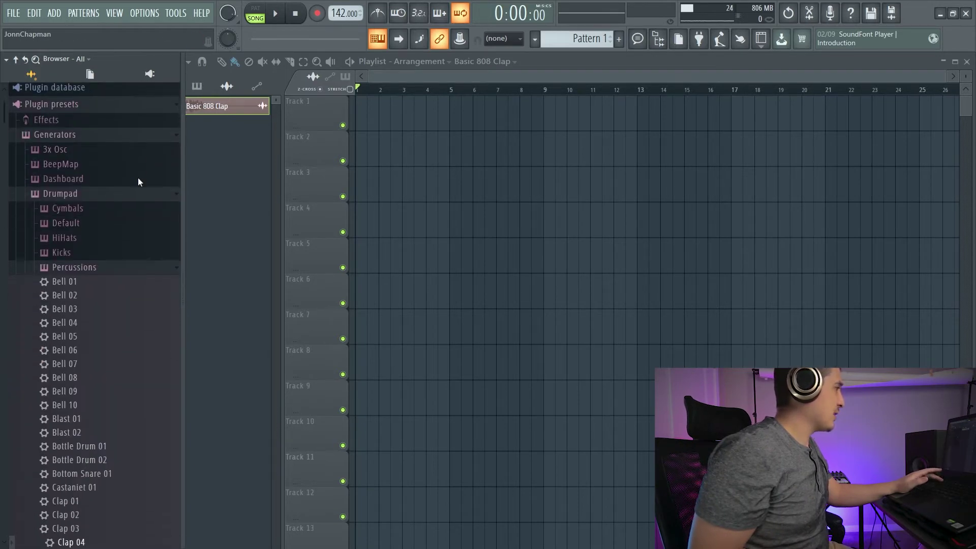
{"action": "key", "text": "F3"}
{"action": "key", "text": "F3"}
{"action": "key", "text": "F3"}
{"action": "key", "text": "F3"}
{"action": "key", "text": "F3"}
{"action": "key", "text": "F3"}
{"action": "key", "text": "F3"}
{"action": "key", "text": "F3"}
{"action": "key", "text": "F3"}
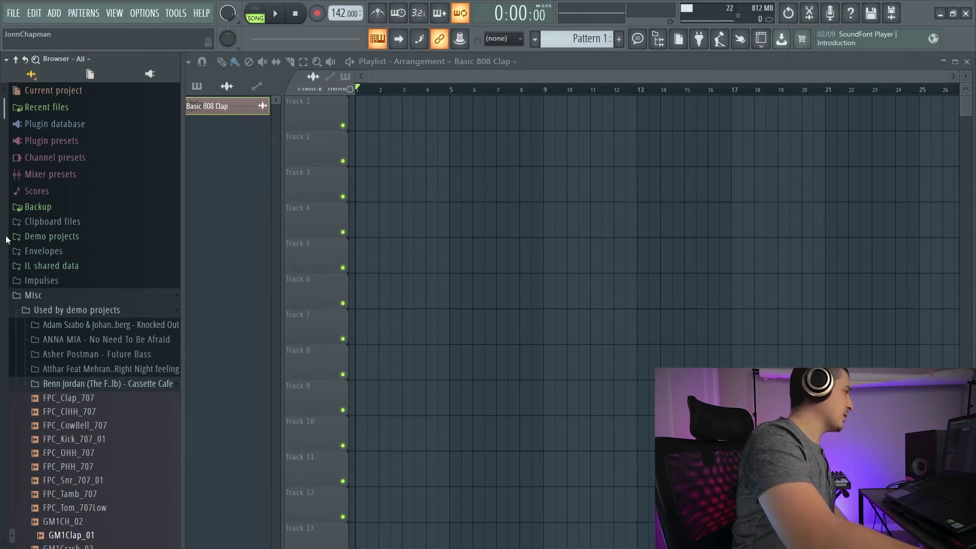
- Collapse the folders that the clap search expanded, including Impulses
{"action": "left_click_drag", "start_coordinate": [5, 116], "coordinate": [5, 168]}
{"action": "left_click", "coordinate": [72, 141]}
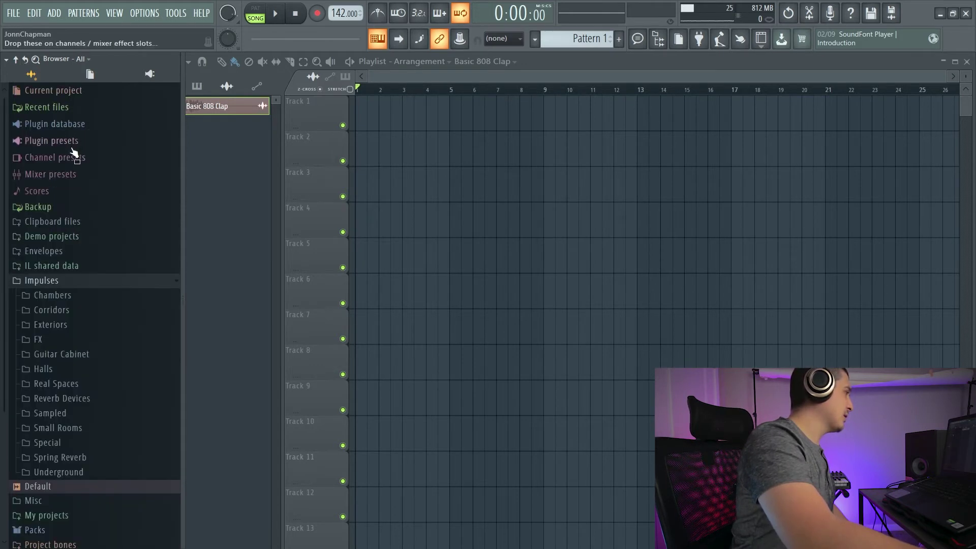
{"action": "left_click", "coordinate": [56, 280]}
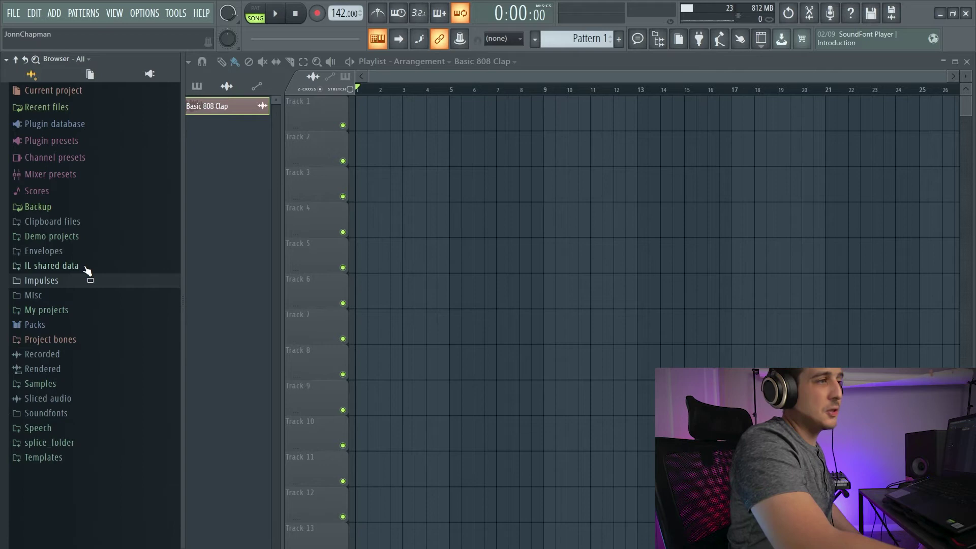
- Expand My Packs within the Packs folder and smart search for "clap" only in that subfolder
{"action": "left_click", "coordinate": [36, 326]}
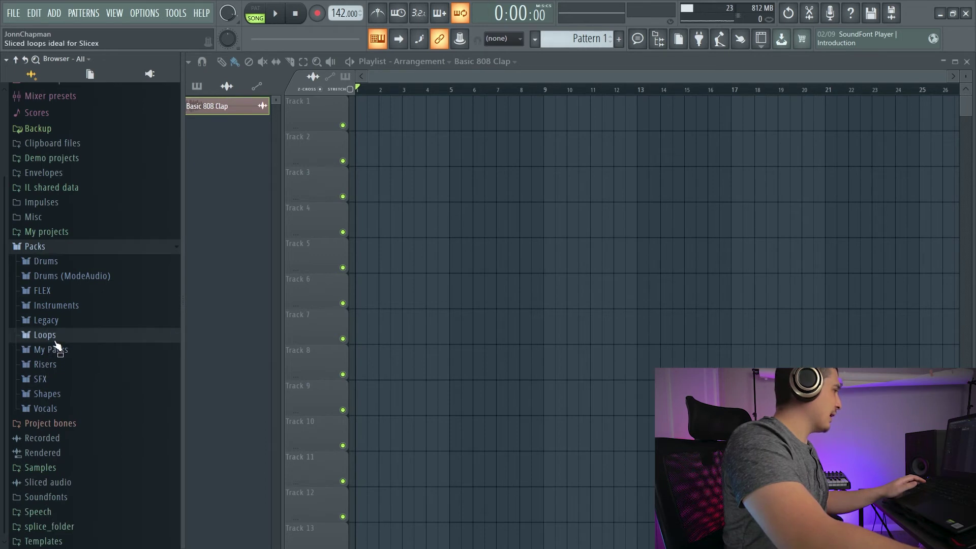
{"action": "left_click", "coordinate": [51, 349]}
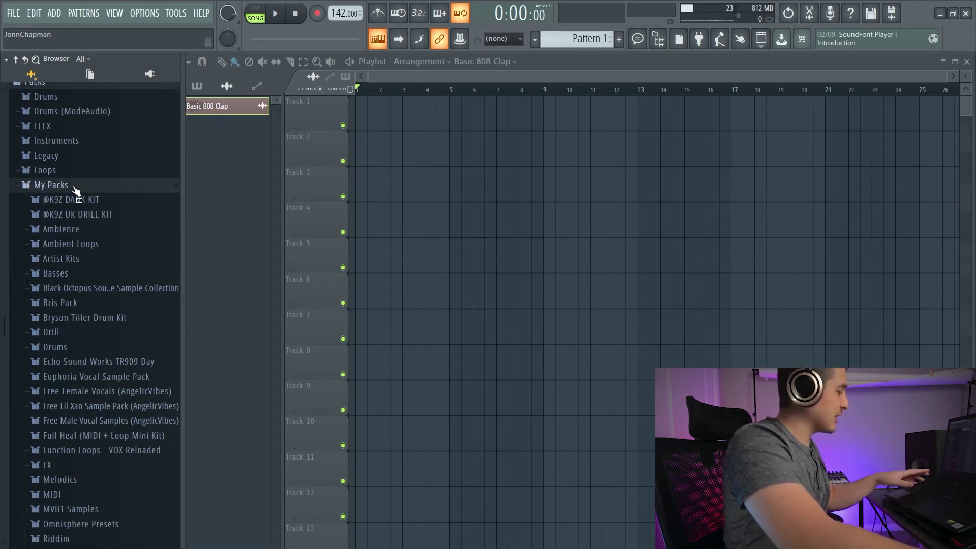
{"action": "key", "text": "ctrl+f"}
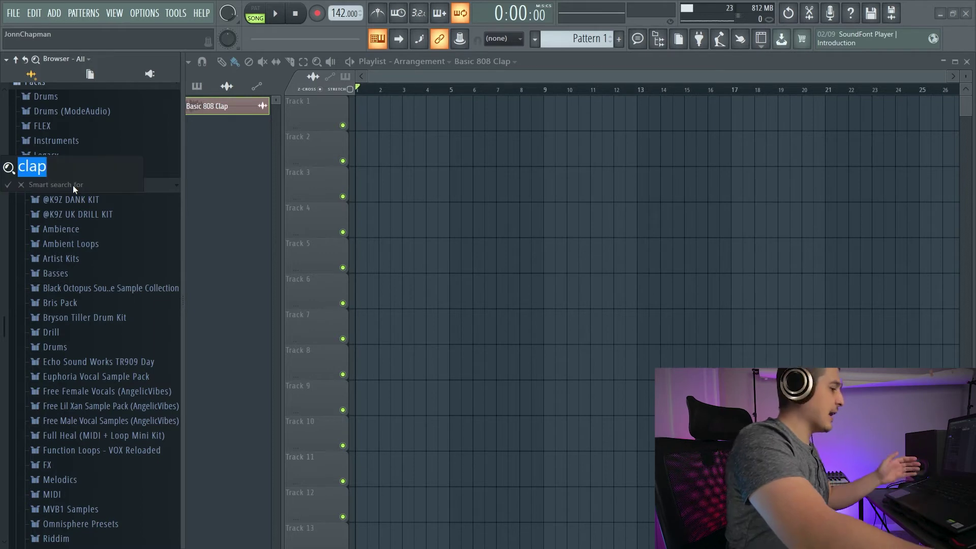
{"action": "key", "text": "Return"}
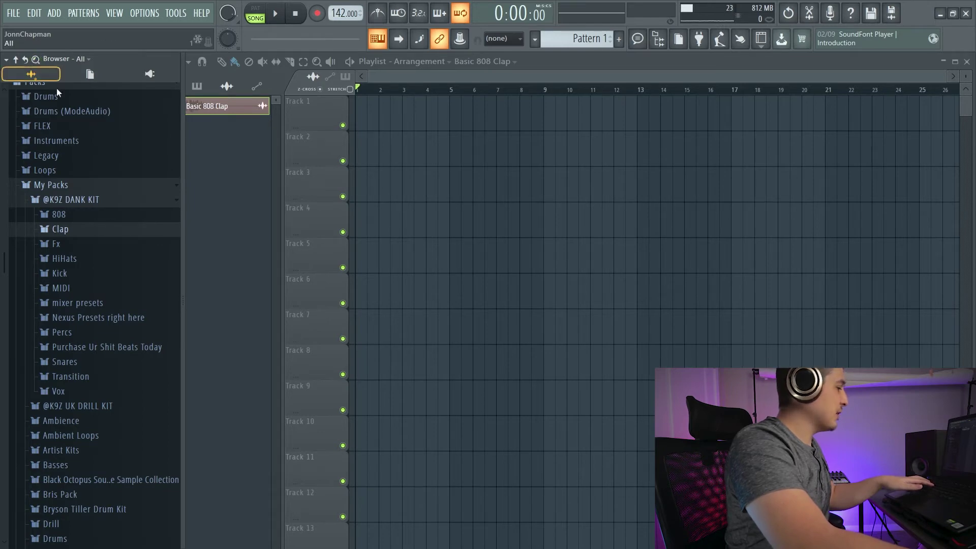
- Search the entire browser again for "clap", and open the regular search prompt, cancelling it
{"action": "key", "text": "ctrl+f"}
{"action": "key", "text": "Return"}
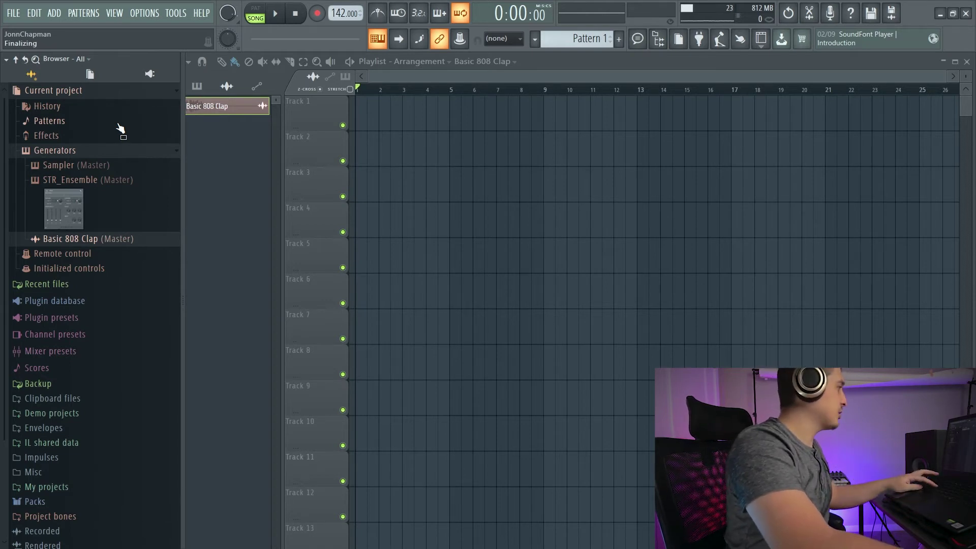
{"action": "key", "text": "ctrl+f"}
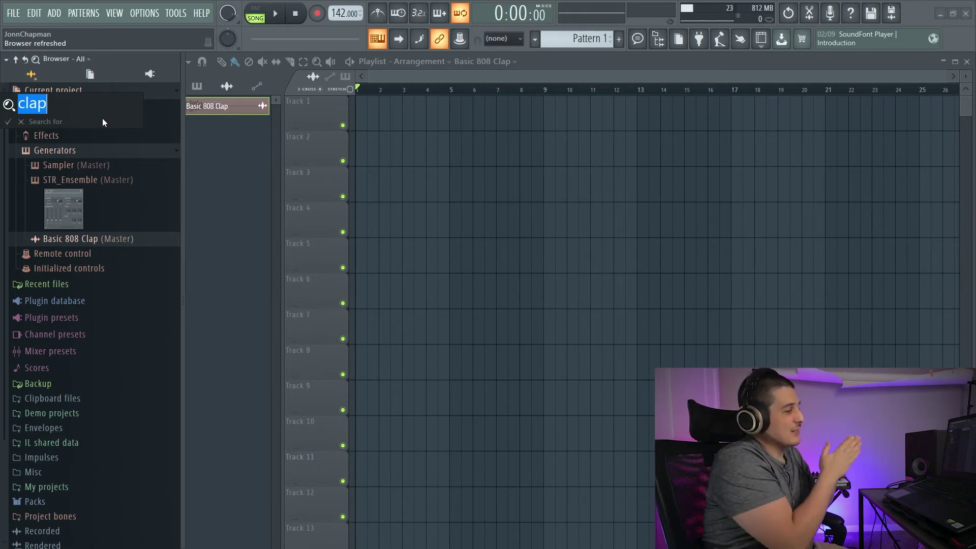
{"action": "key", "text": "Escape"}
- Collapse the browser structure and smart search the whole browser with the wildcard pattern "cl*p"
{"action": "left_click", "coordinate": [24, 59]}
{"action": "left_click", "coordinate": [33, 61]}
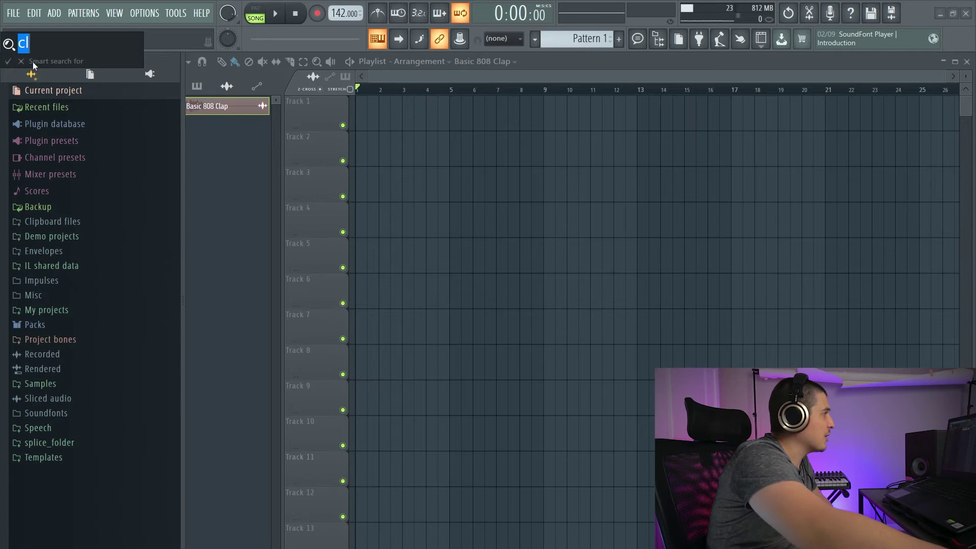
{"action": "key", "text": "BackSpace"}
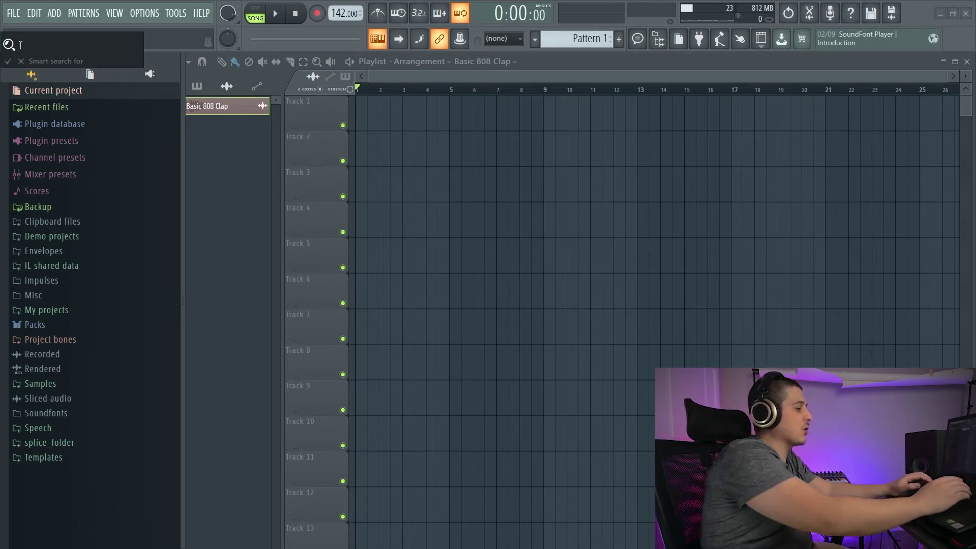
{"action": "type", "text": "cl"}
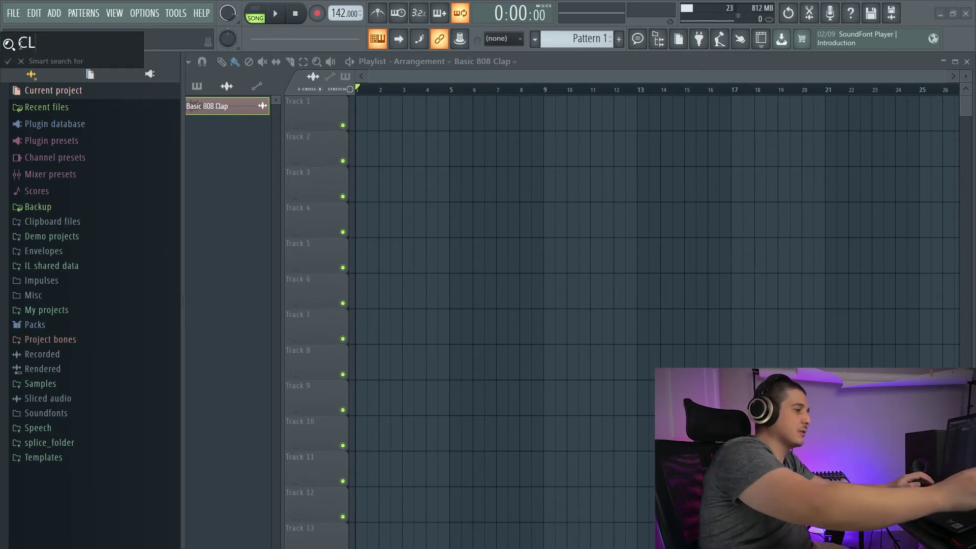
{"action": "key", "text": "BackSpace"}
{"action": "type", "text": "c*p"}
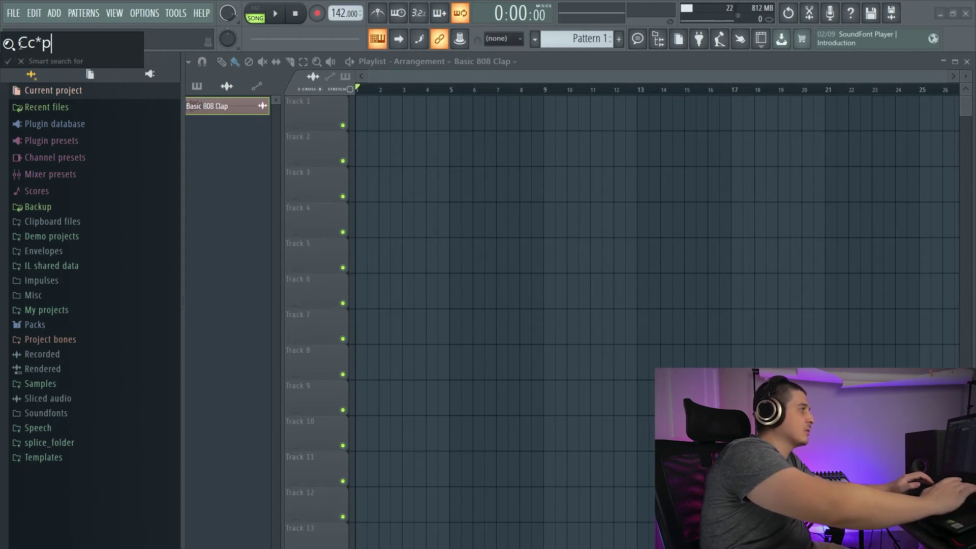
{"action": "key", "text": "BackSpace"}
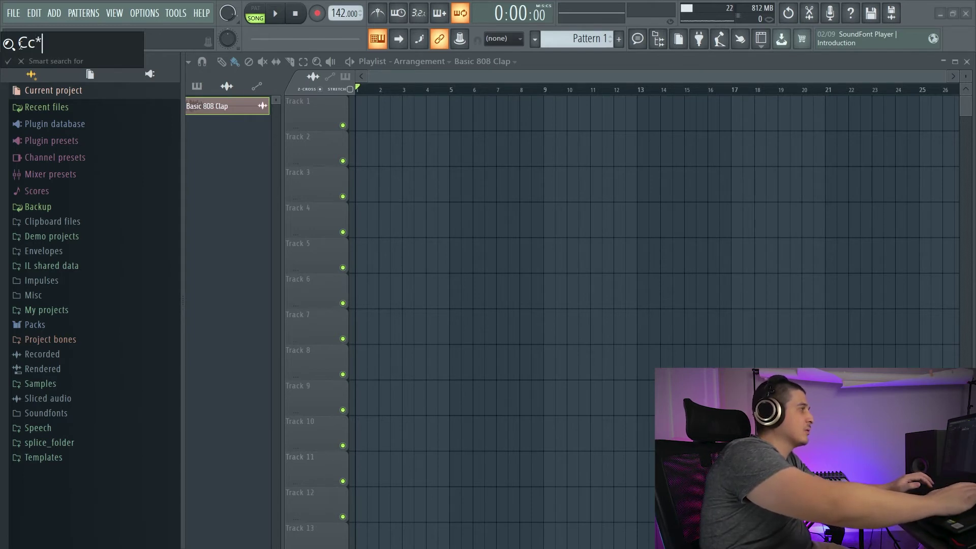
{"action": "type", "text": "l*p"}
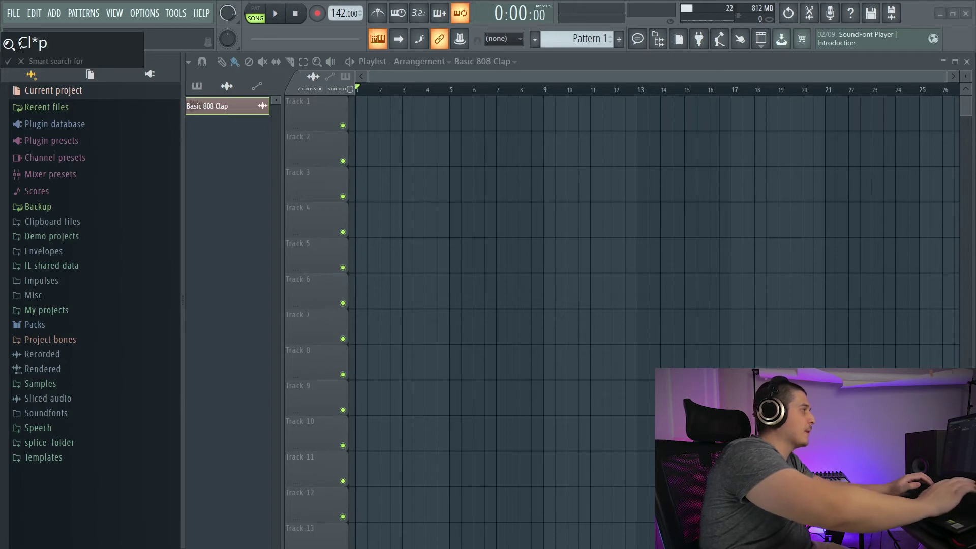
{"action": "key", "text": "Return"}
{"action": "key", "text": "F3"}
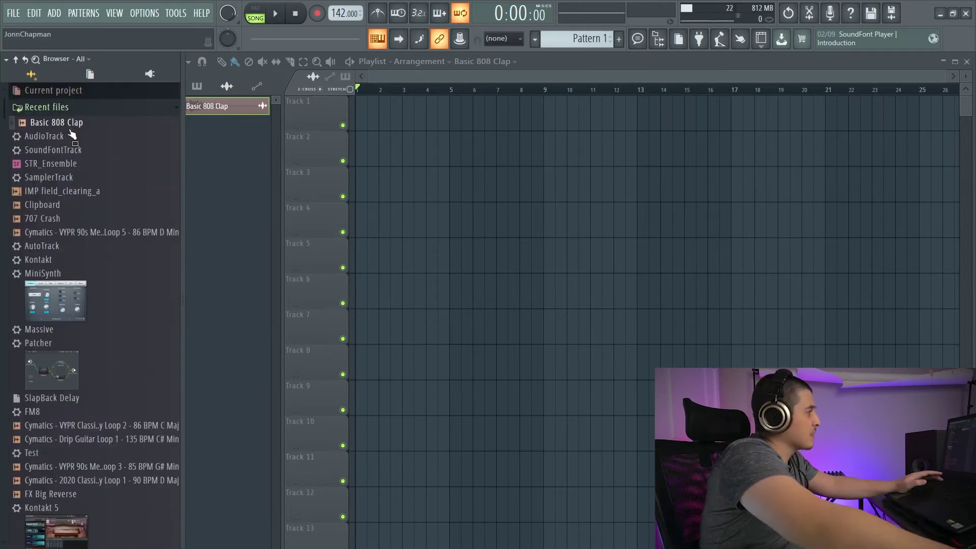
- Look through the wildcard search matches from Recent files into My Packs, and collapse the Packs folder
{"action": "left_click_drag", "start_coordinate": [56, 126], "coordinate": [63, 209]}
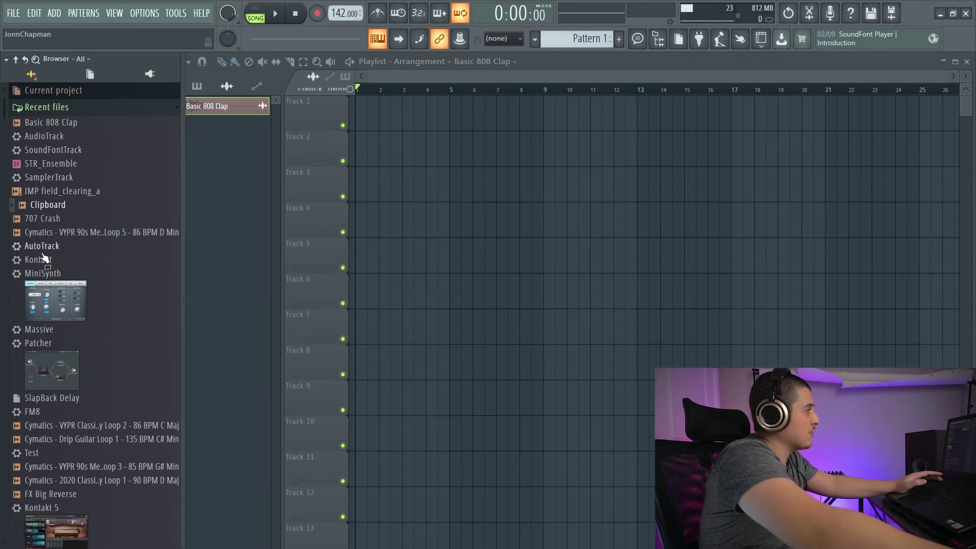
{"action": "left_click", "coordinate": [37, 78]}
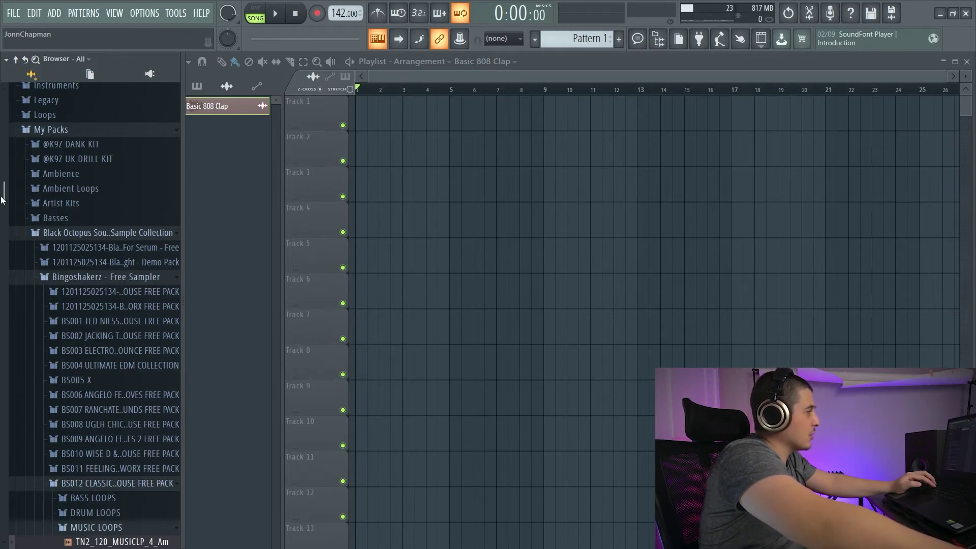
{"action": "left_click_drag", "start_coordinate": [1, 196], "coordinate": [30, 73]}
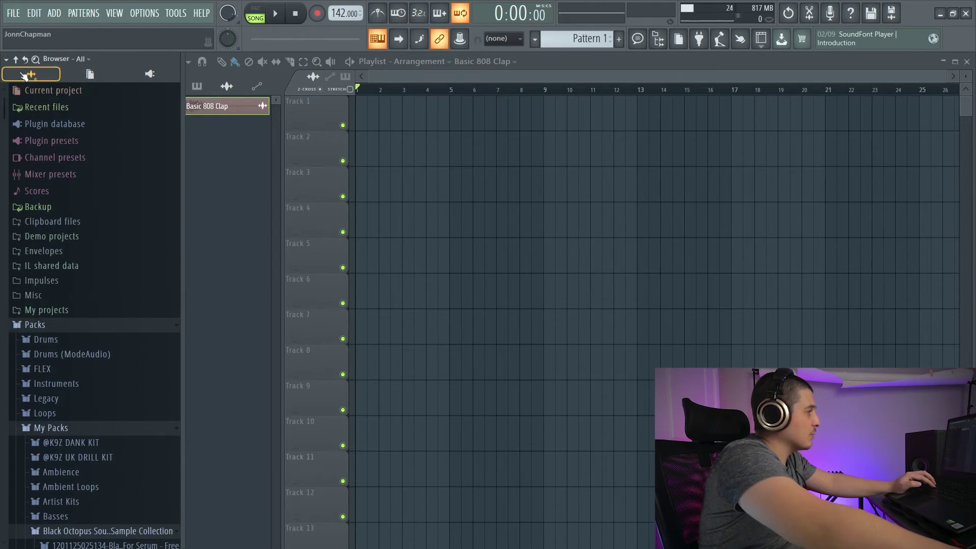
{"action": "left_click", "coordinate": [81, 326]}
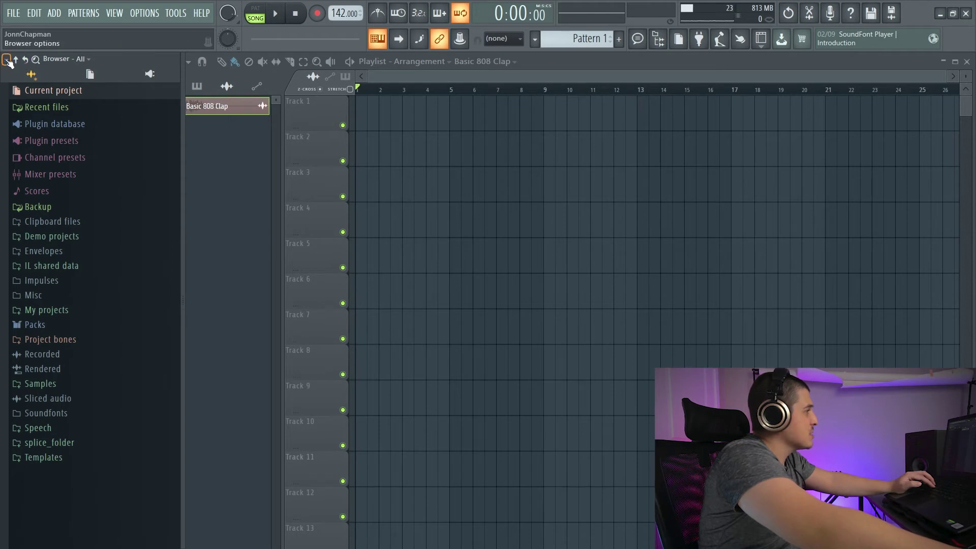
- Go back to the previous location in the browser's navigation history
{"action": "left_click", "coordinate": [7, 59]}
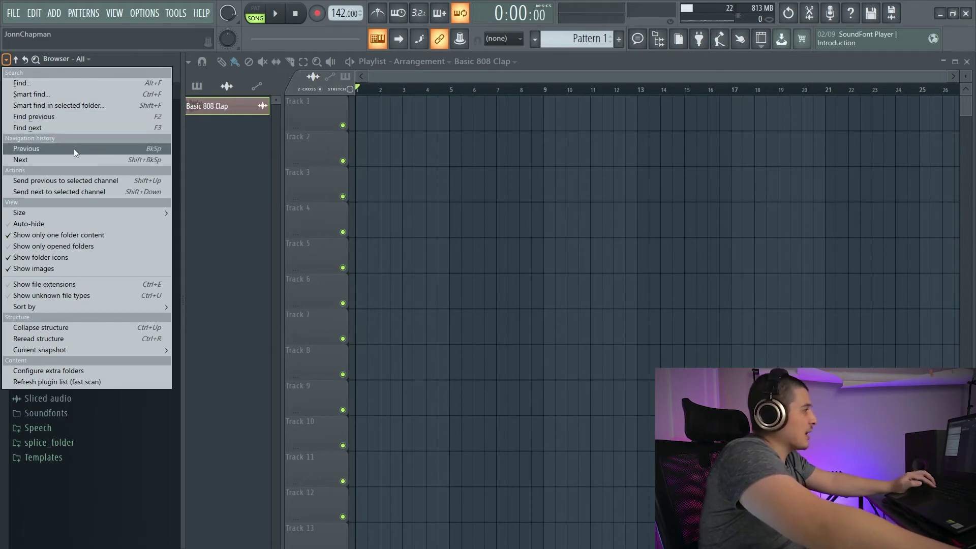
{"action": "left_click", "coordinate": [60, 150]}
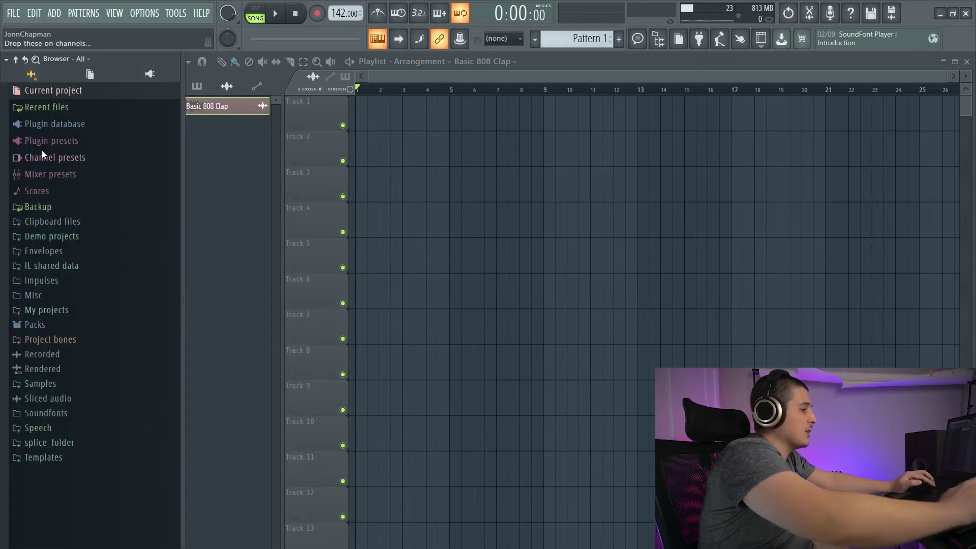
{"action": "key", "text": "F3"}
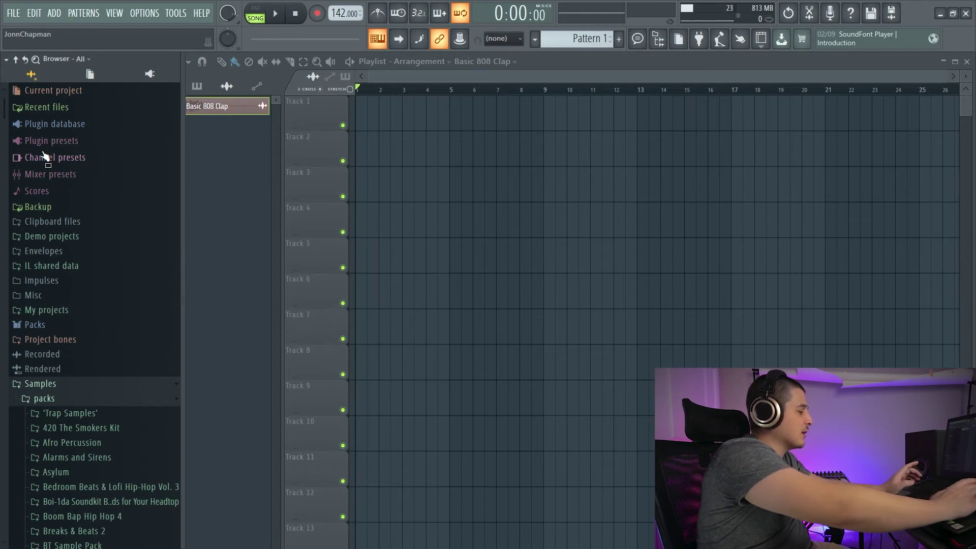
- Go forward through the browser's navigation history and check the actions for sending samples to the selected channel
{"action": "left_click", "coordinate": [7, 59]}
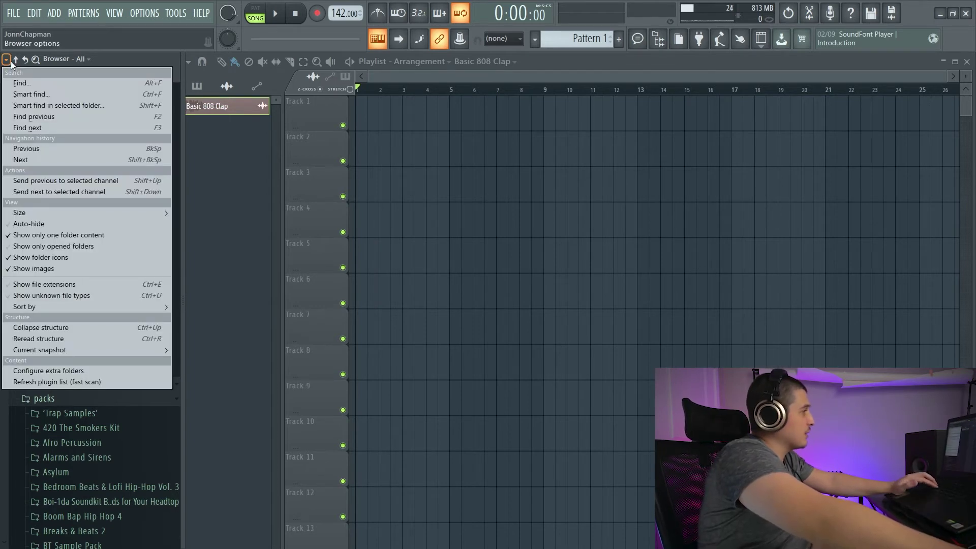
{"action": "left_click", "coordinate": [109, 163]}
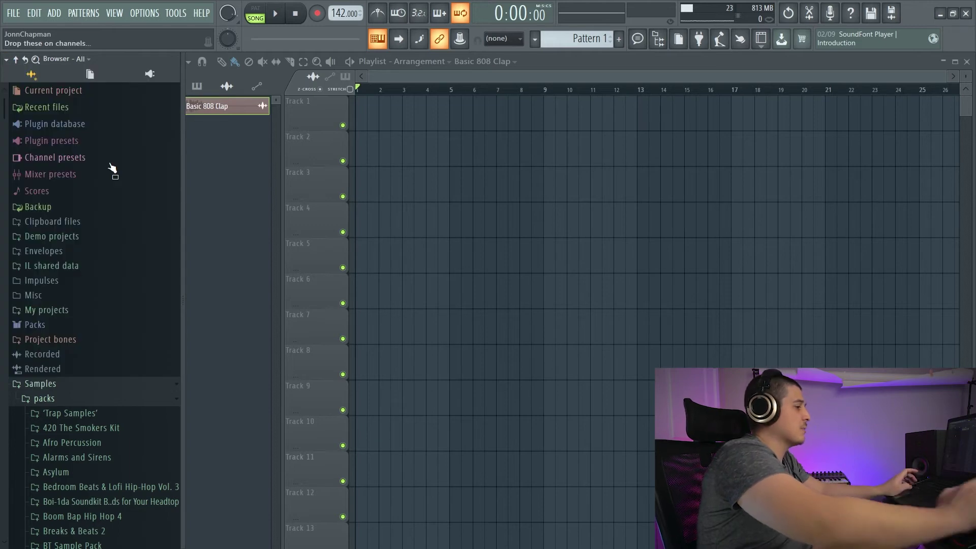
{"action": "key", "text": "alt+Right"}
{"action": "key", "text": "alt+Right"}
{"action": "key", "text": "alt+Right"}
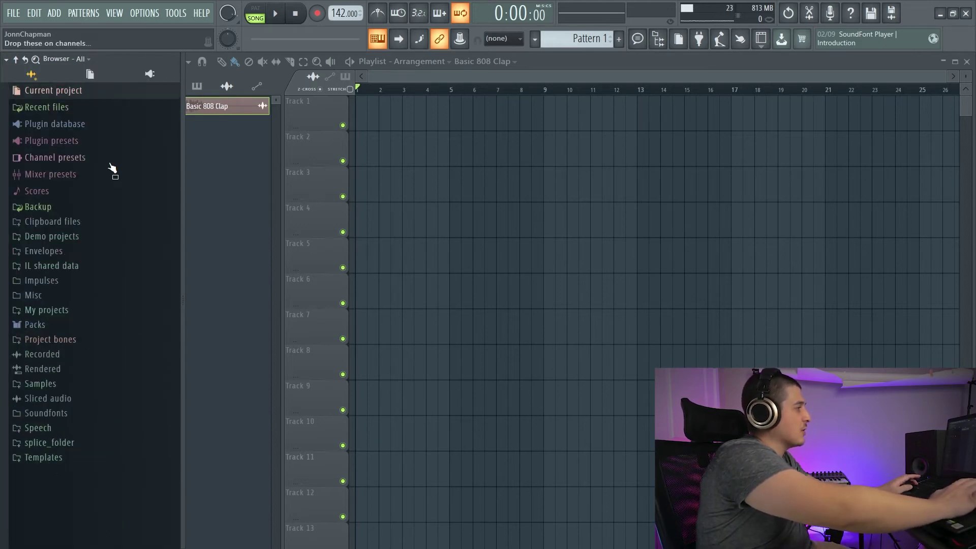
{"action": "key", "text": "alt+Right"}
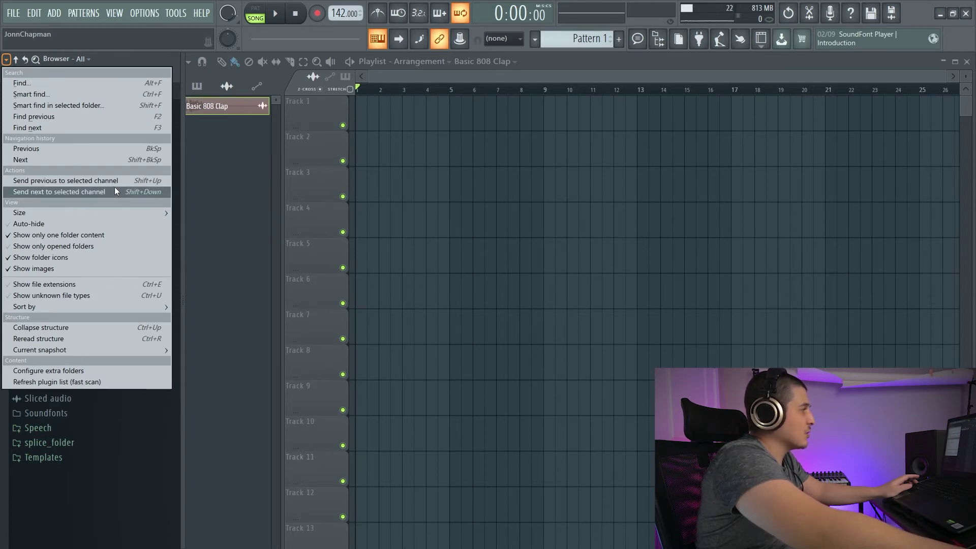
{"action": "left_click", "coordinate": [123, 60]}
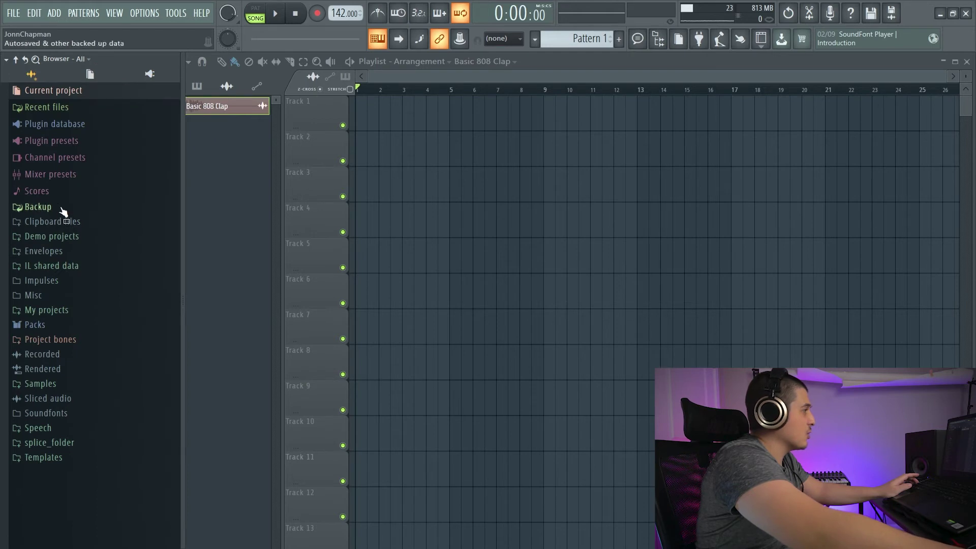
- Expand Packs to the 90s folder under Melodics and preview the Cymatics VYPR 90s melody loops 6, 7 and 8
{"action": "left_click", "coordinate": [36, 324]}
{"action": "left_click", "coordinate": [54, 402]}
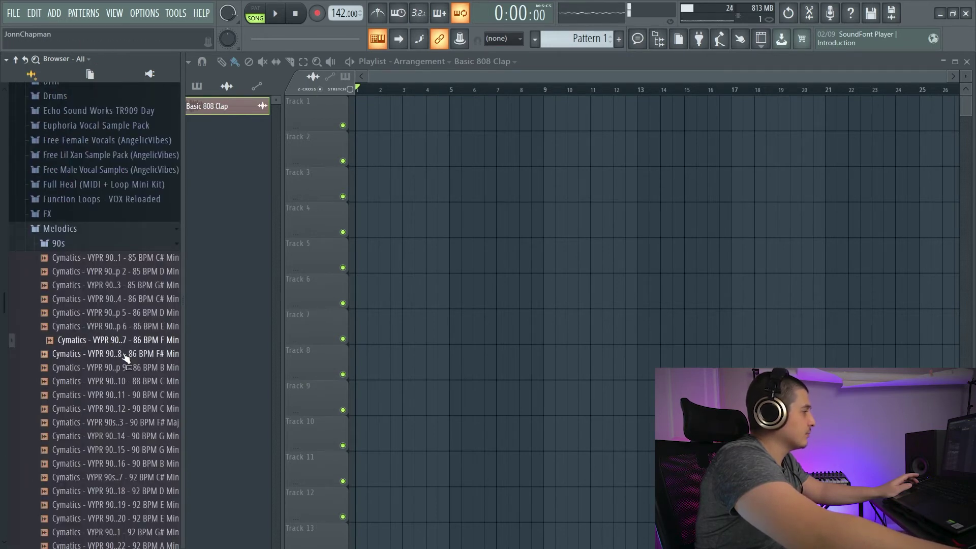
{"action": "left_click", "coordinate": [140, 326]}
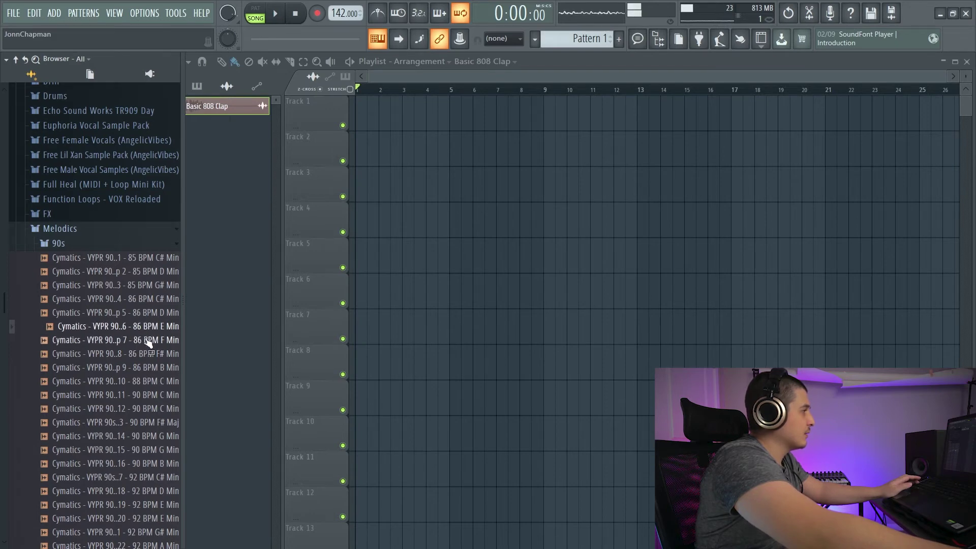
{"action": "left_click", "coordinate": [144, 341]}
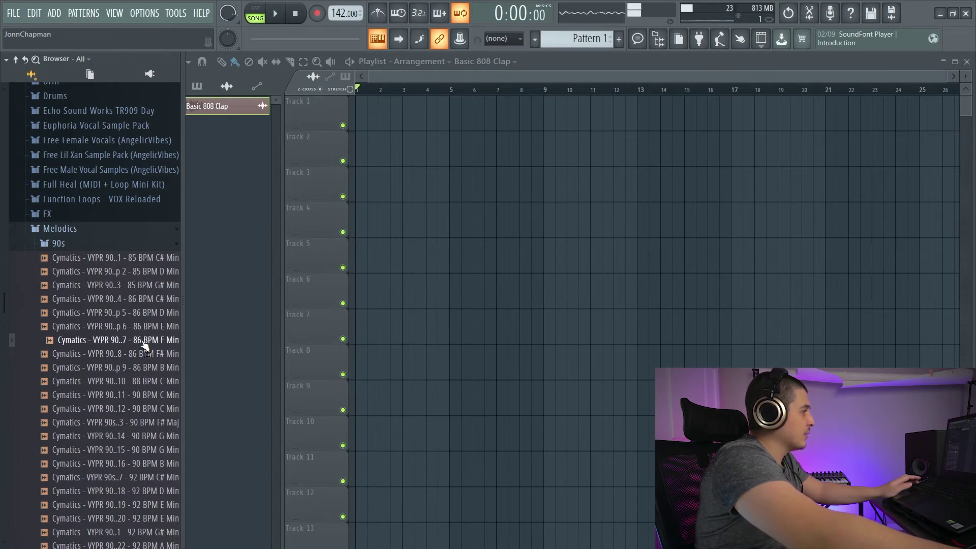
{"action": "left_click", "coordinate": [137, 327]}
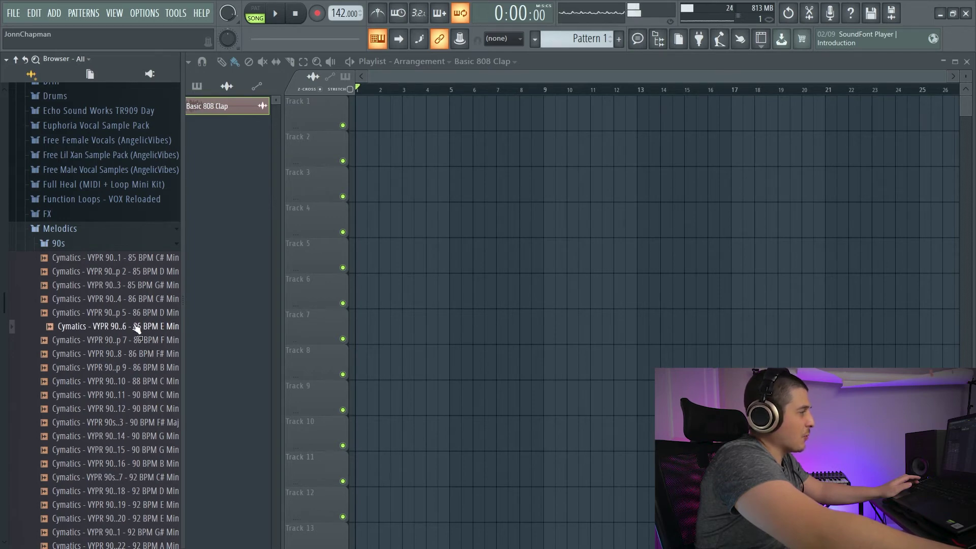
{"action": "left_click", "coordinate": [147, 356]}
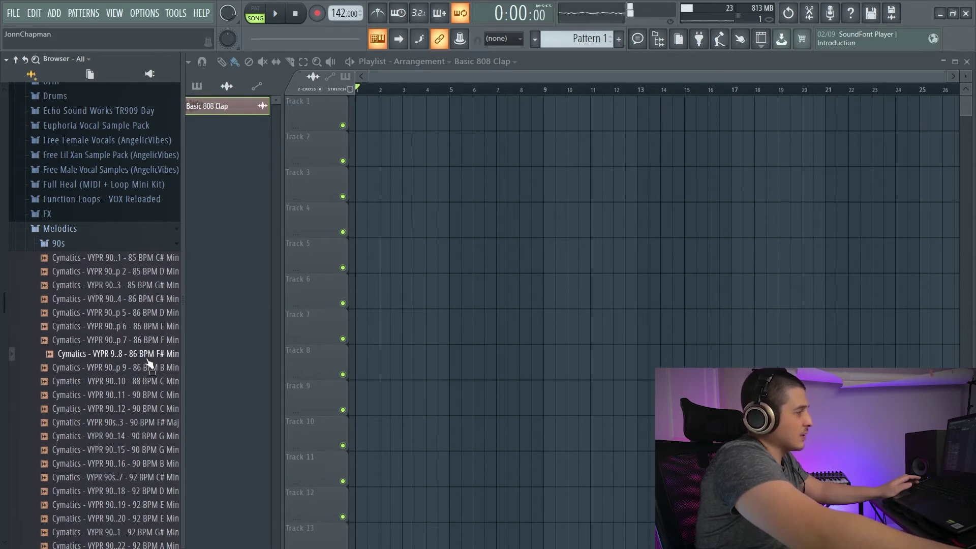
{"action": "left_click", "coordinate": [158, 341]}
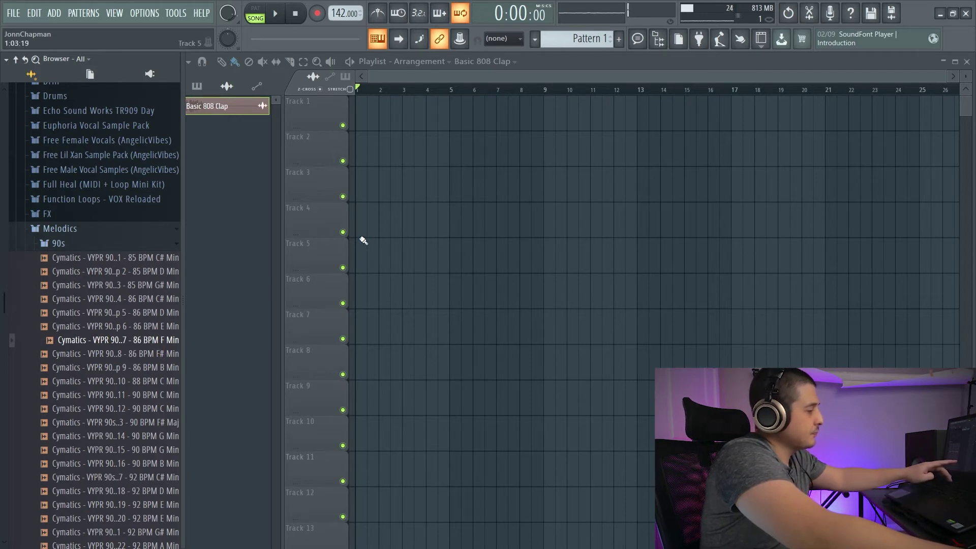
- Show the channel rack and send the previous browser sample, Melody Loop 6, to the selected Basic 808 Clap channel
{"action": "key", "text": "F6"}
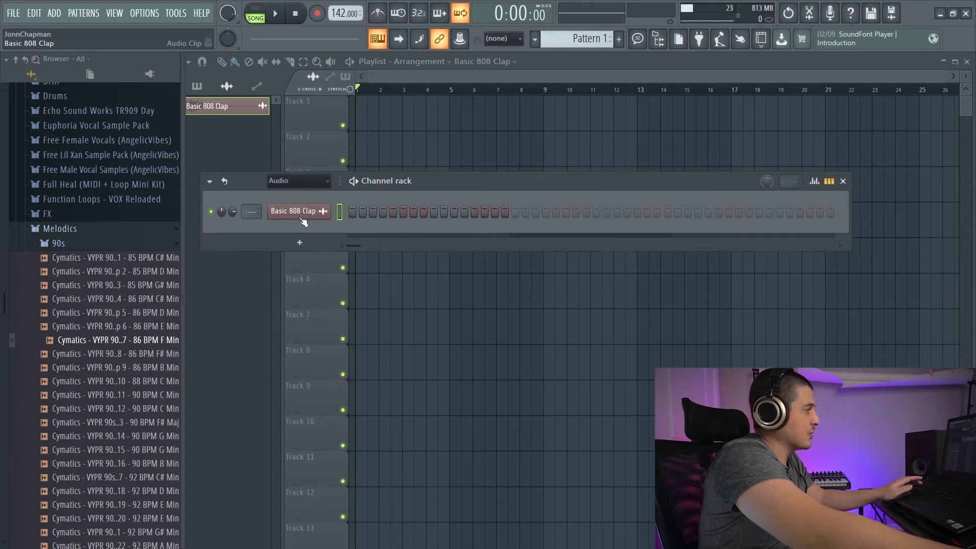
{"action": "left_click", "coordinate": [7, 60]}
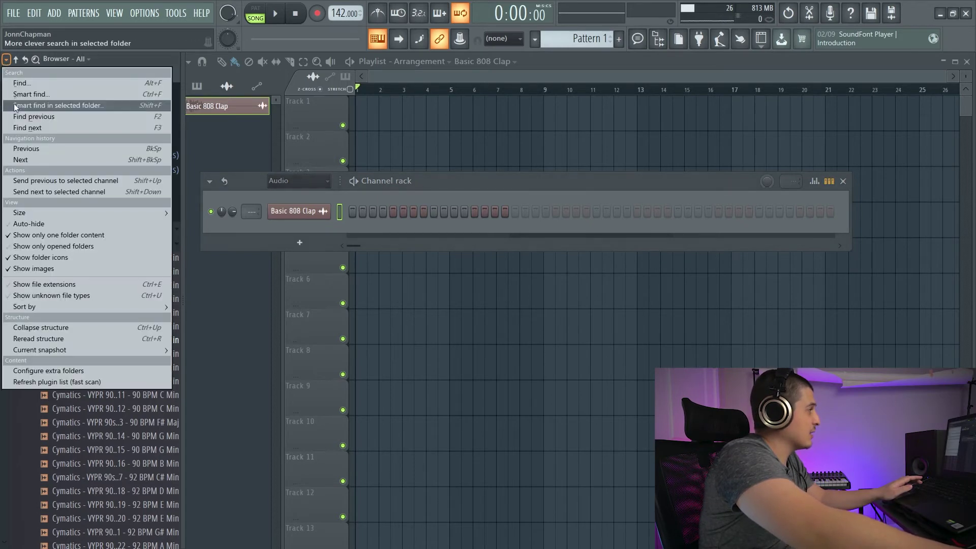
{"action": "left_click", "coordinate": [45, 182]}
- Open the settings of the channel holding Melody Loop 6, lower its volume to 42%, and play its waveform
{"action": "left_click", "coordinate": [299, 211]}
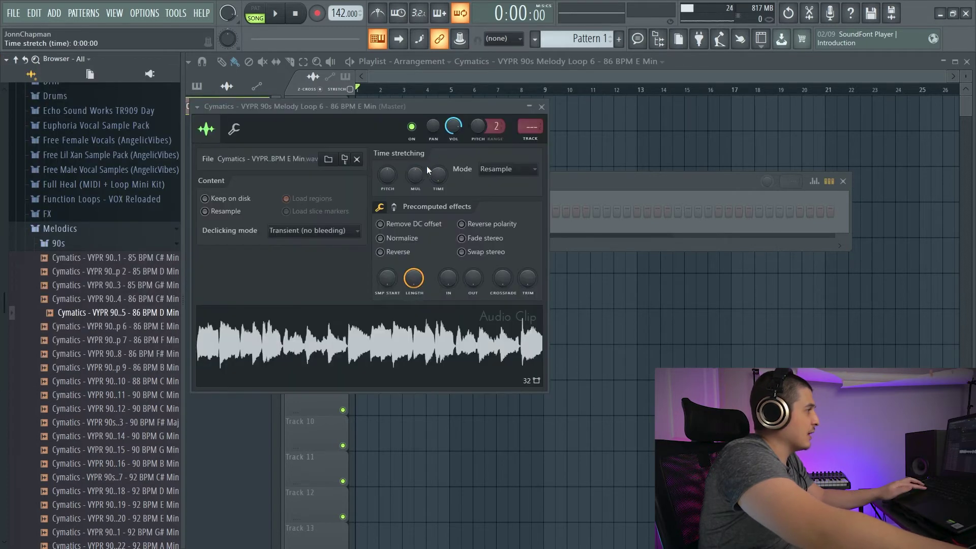
{"action": "mouse_move", "coordinate": [452, 126]}
{"action": "left_mouse_down"}
{"action": "mouse_move", "coordinate": [447, 147]}
{"action": "mouse_move", "coordinate": [451, 123]}
{"action": "left_mouse_up"}
{"action": "left_click", "coordinate": [375, 337]}
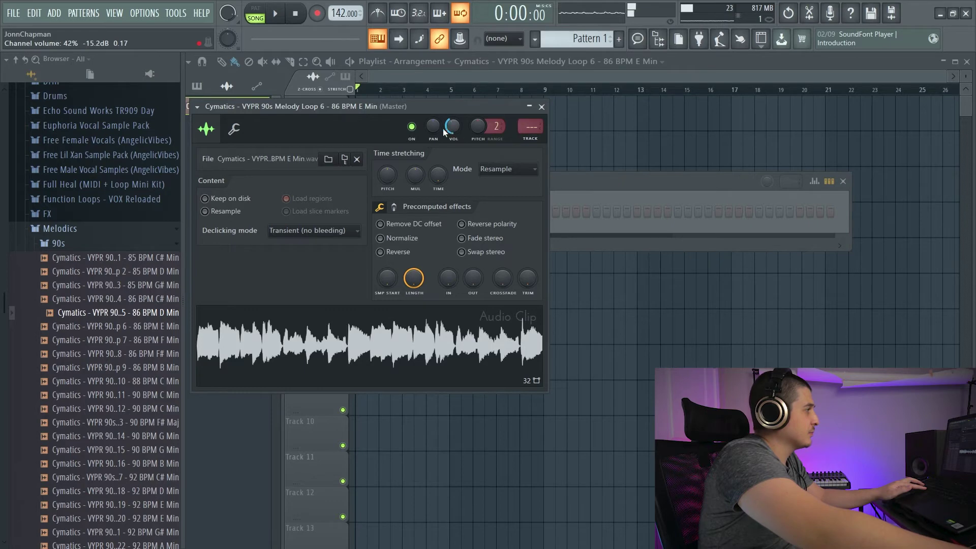
- Preview melody loops 5, 6 and 7 in the 90s folder to compare them with the channel's sample
{"action": "left_click", "coordinate": [139, 315]}
{"action": "left_click", "coordinate": [144, 327]}
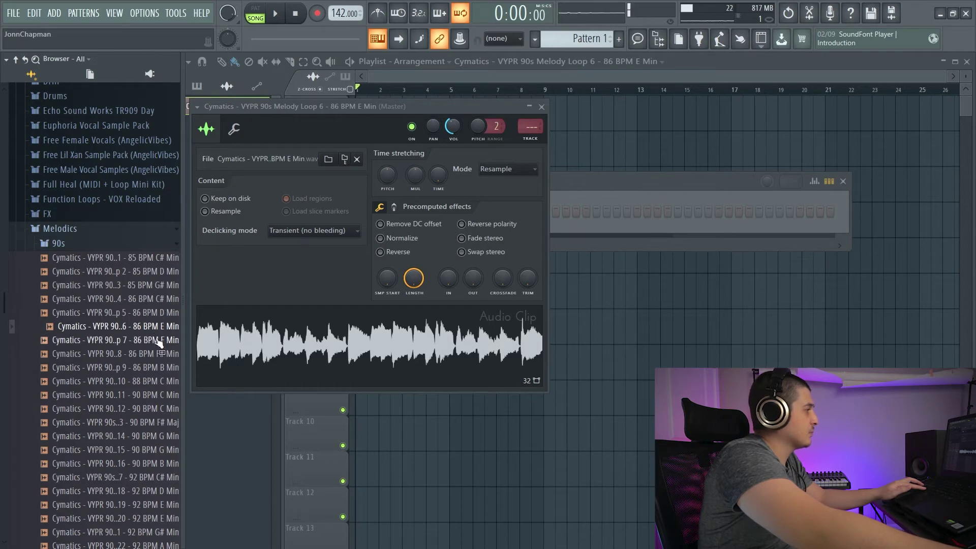
{"action": "left_click", "coordinate": [157, 340]}
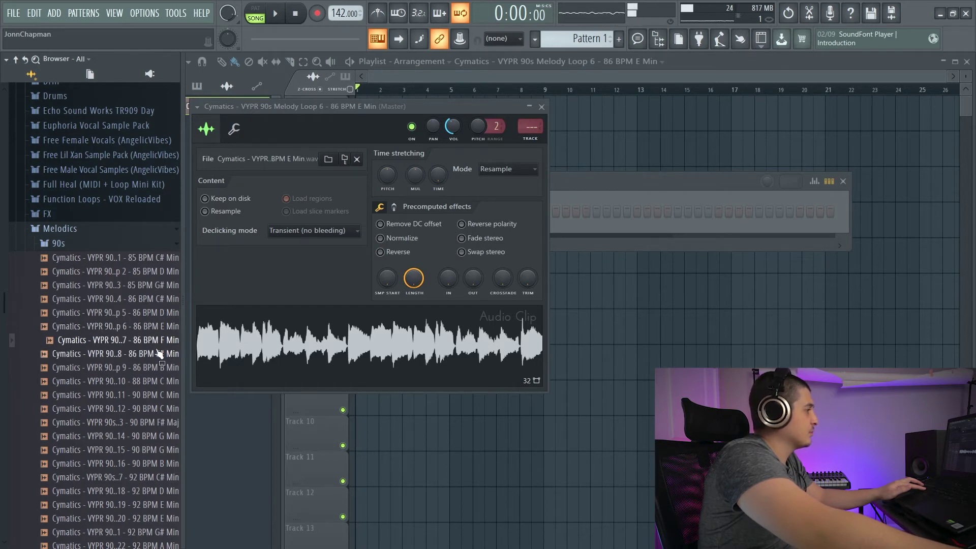
{"action": "left_click", "coordinate": [152, 329]}
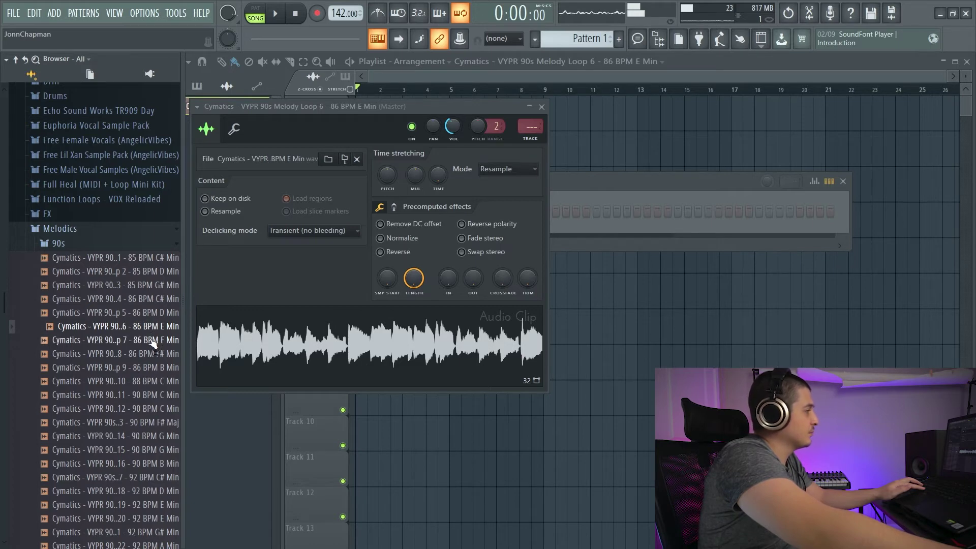
{"action": "left_click", "coordinate": [153, 342]}
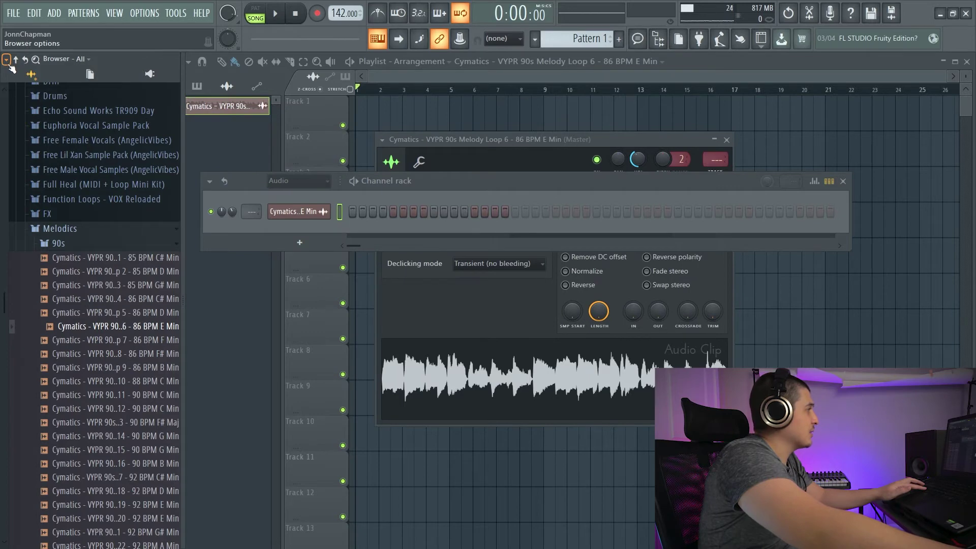
- Send the next browser sample, Melody Loop 7, to the selected channel
{"action": "left_click", "coordinate": [6, 59]}
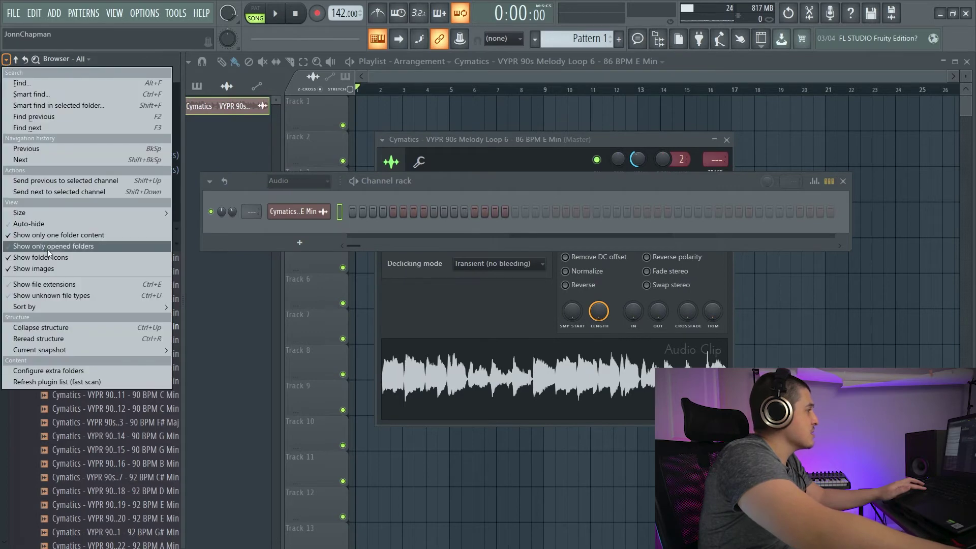
{"action": "left_click", "coordinate": [58, 193]}
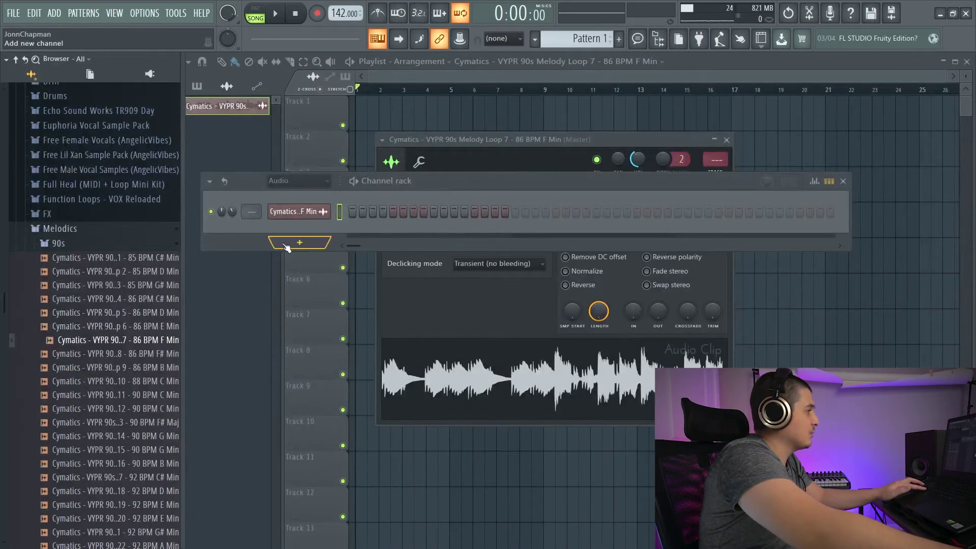
- Try the Massive size for the browser items and return the size to Medium
{"action": "left_click", "coordinate": [452, 349]}
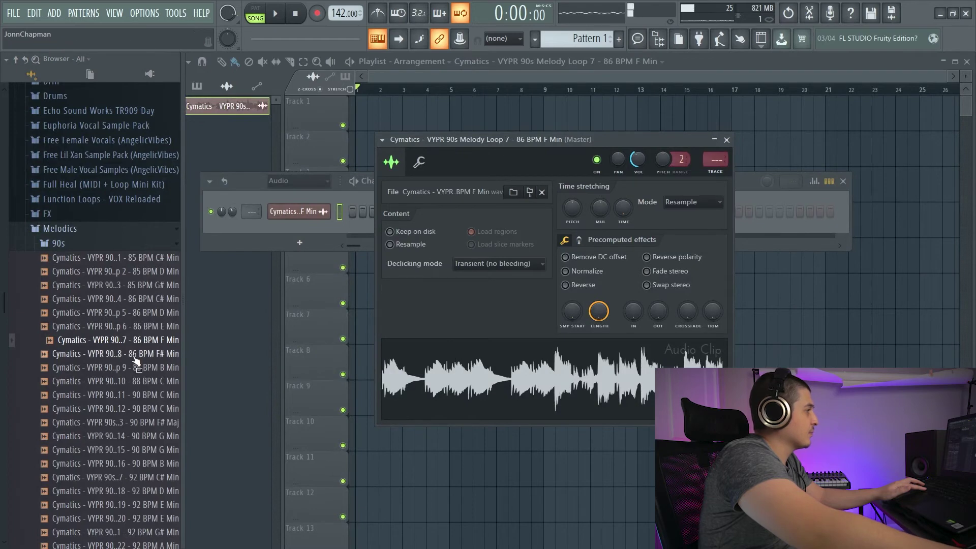
{"action": "left_click", "coordinate": [726, 139]}
{"action": "left_click", "coordinate": [6, 59]}
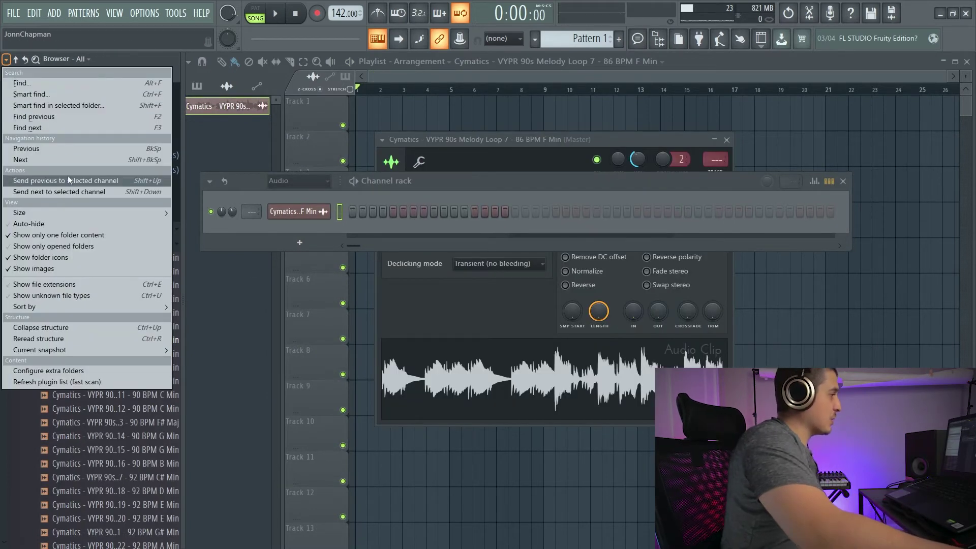
{"action": "mouse_move", "coordinate": [130, 212]}
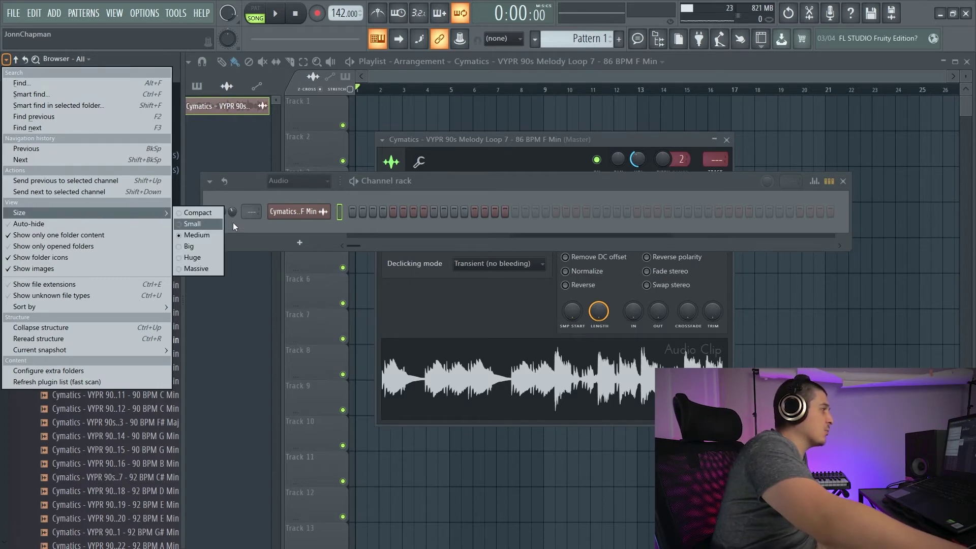
{"action": "left_click", "coordinate": [199, 269]}
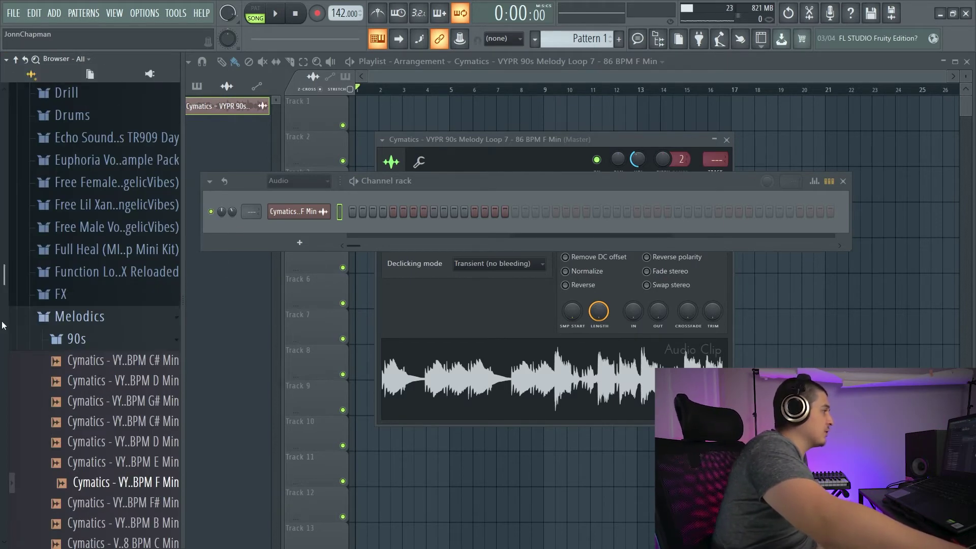
{"action": "left_click", "coordinate": [7, 61]}
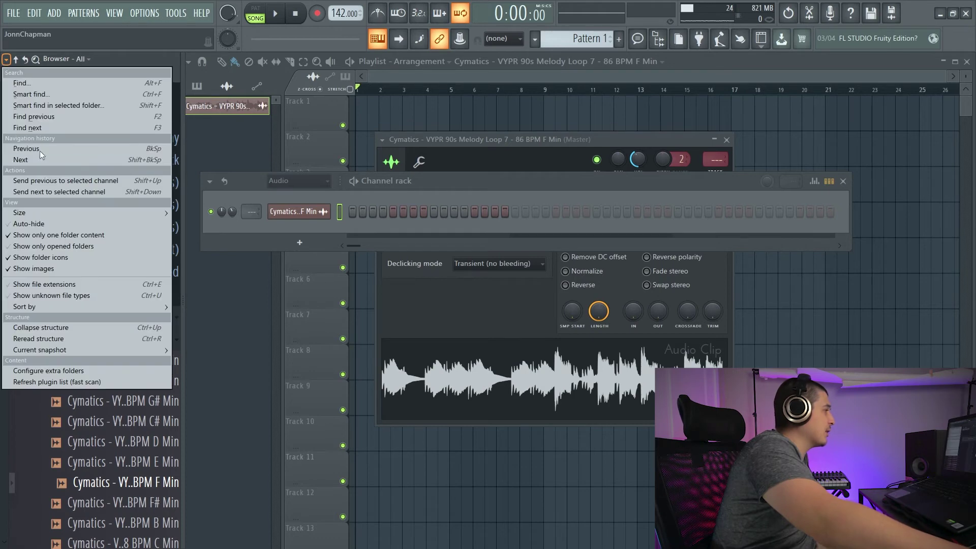
{"action": "mouse_move", "coordinate": [69, 211]}
{"action": "left_click", "coordinate": [193, 234]}
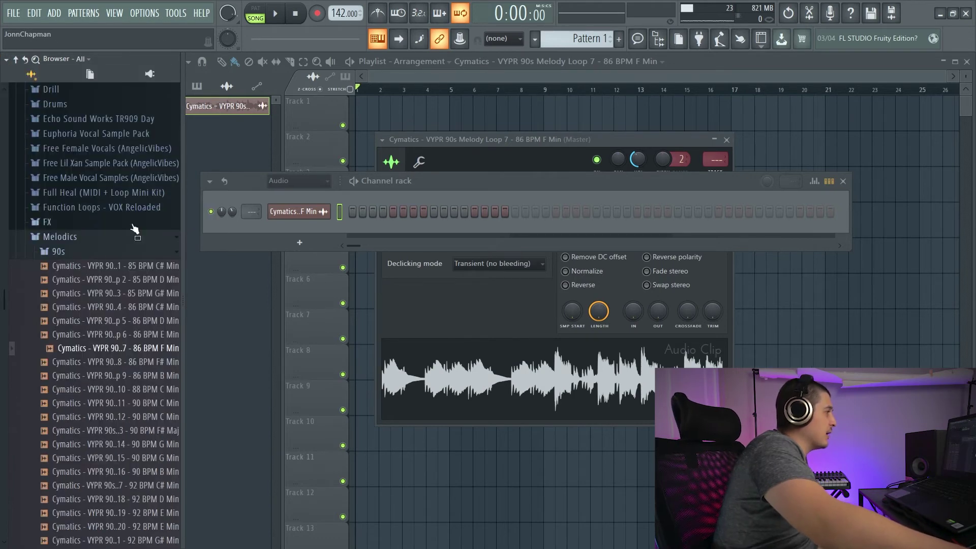
- Turn on auto-hide for the browser and close the channel rack and the Melody Loop 7 channel settings
{"action": "left_click", "coordinate": [8, 60]}
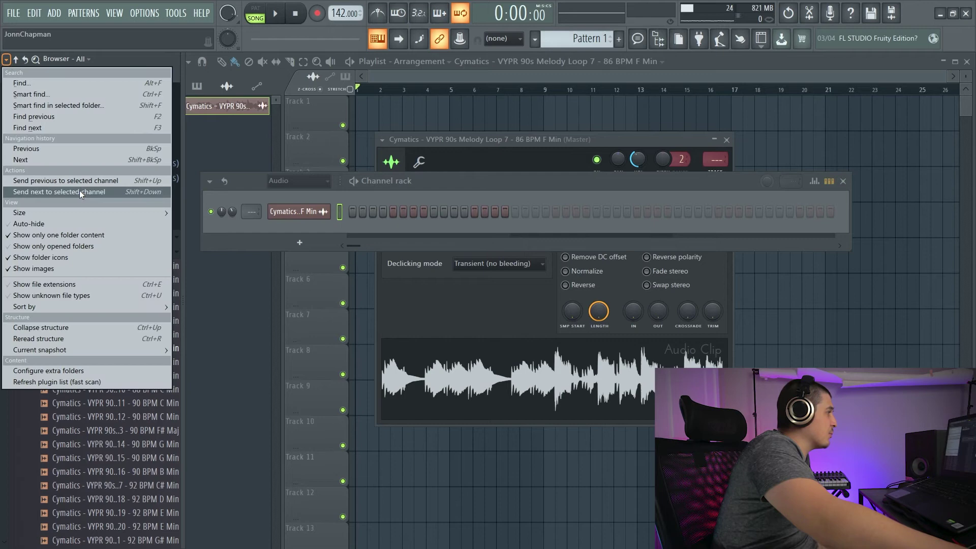
{"action": "left_click", "coordinate": [81, 224]}
{"action": "left_click_drag", "start_coordinate": [348, 179], "coordinate": [505, 189]}
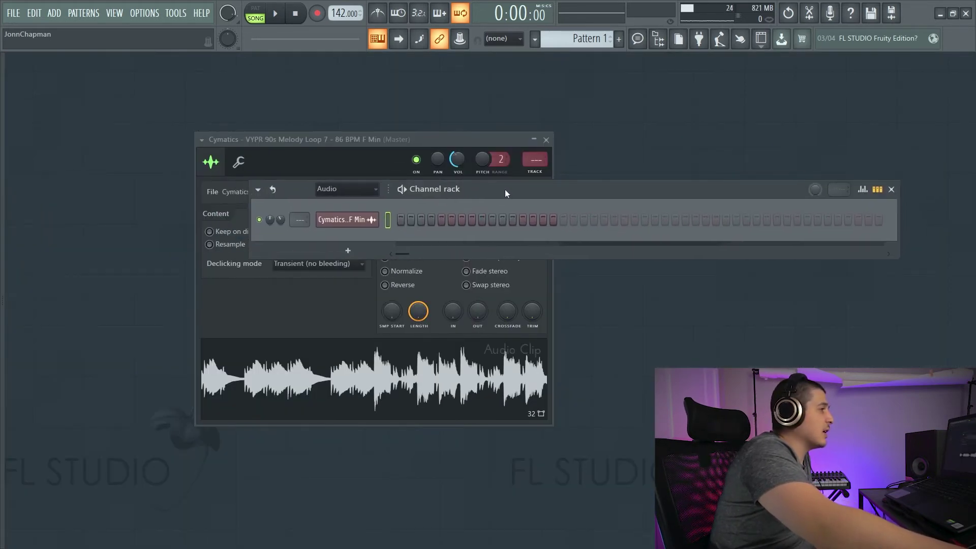
{"action": "left_click", "coordinate": [891, 189]}
{"action": "left_click", "coordinate": [546, 139]}
{"action": "left_click", "coordinate": [6, 59]}
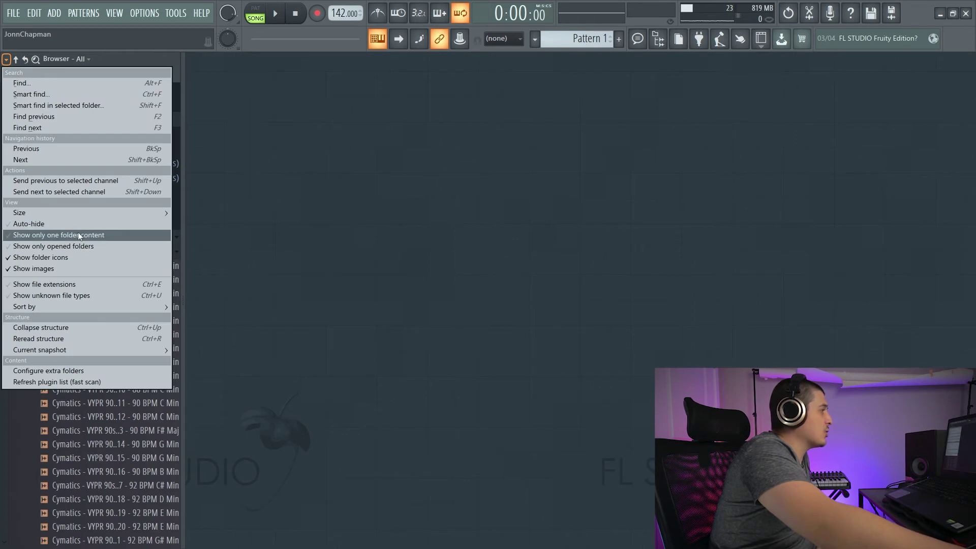
{"action": "left_click", "coordinate": [77, 235]}
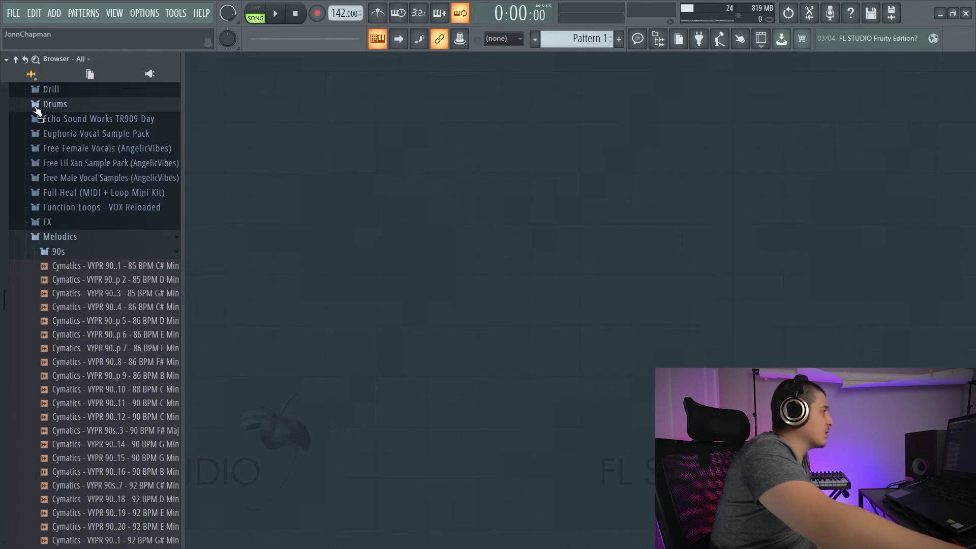
{"action": "left_click", "coordinate": [39, 128]}
{"action": "left_click", "coordinate": [45, 424]}
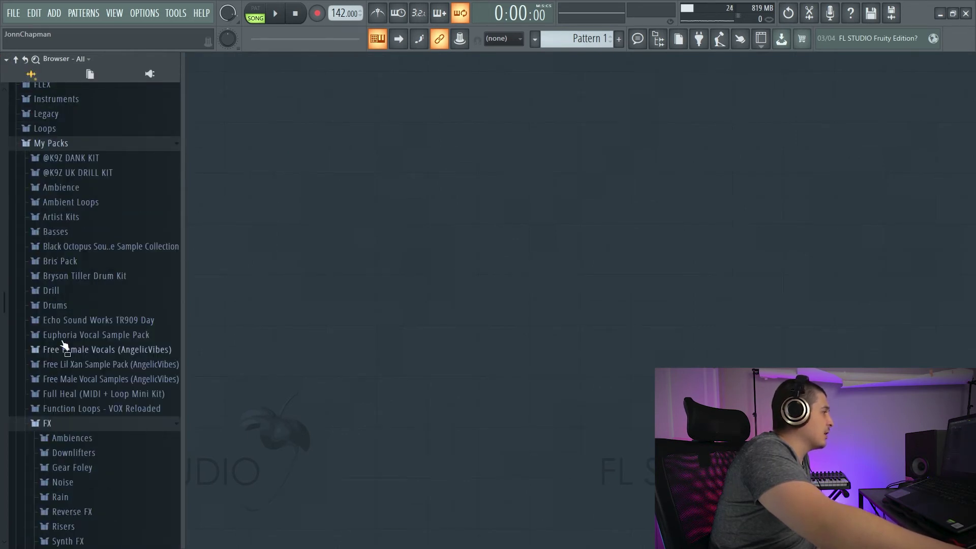
{"action": "left_click", "coordinate": [38, 171]}
{"action": "scroll", "coordinate": [57, 232], "scroll_direction": "down", "scroll_amount": 3}
{"action": "scroll", "coordinate": [7, 195], "scroll_direction": "up", "scroll_amount": 5}
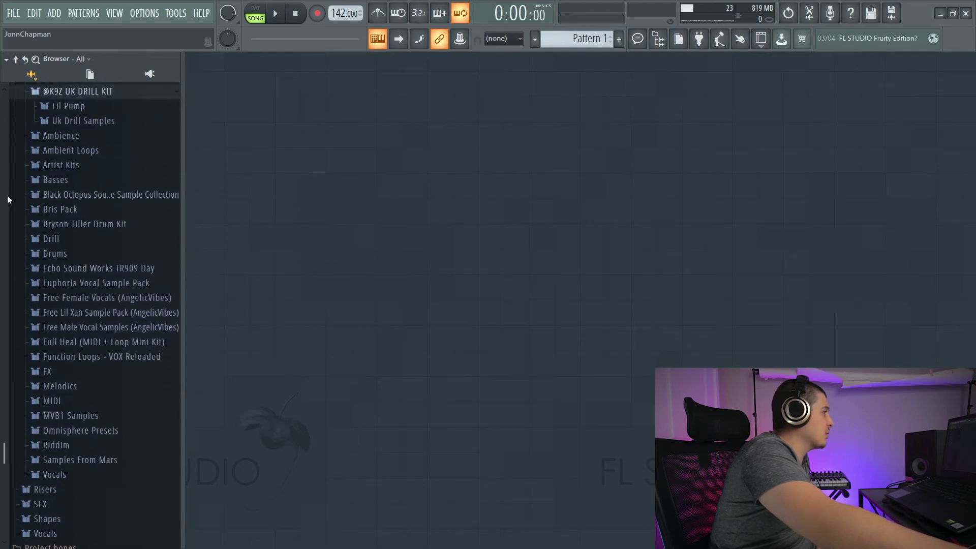
- Show only opened folders in the browser, and try the option on the Misc folder and the other browser views
{"action": "left_click", "coordinate": [6, 59]}
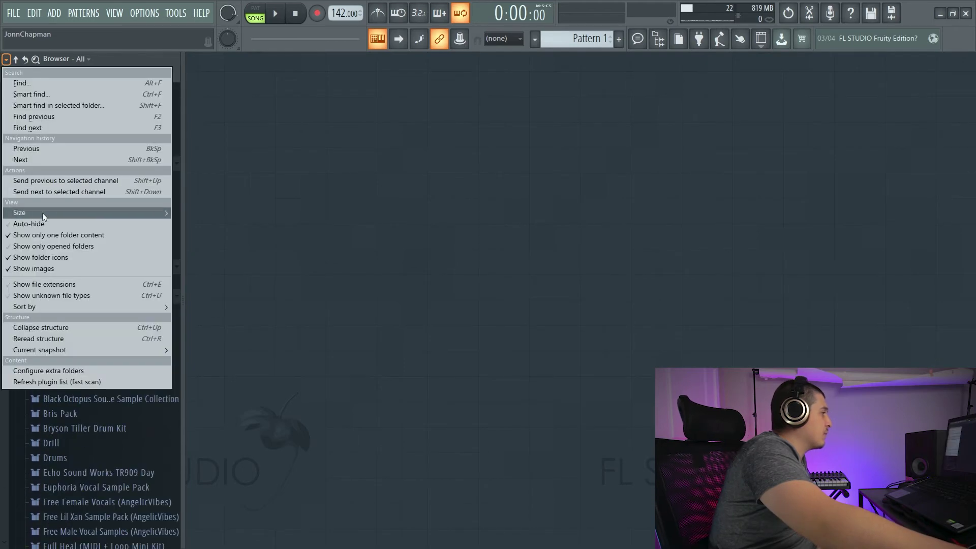
{"action": "left_click", "coordinate": [78, 237]}
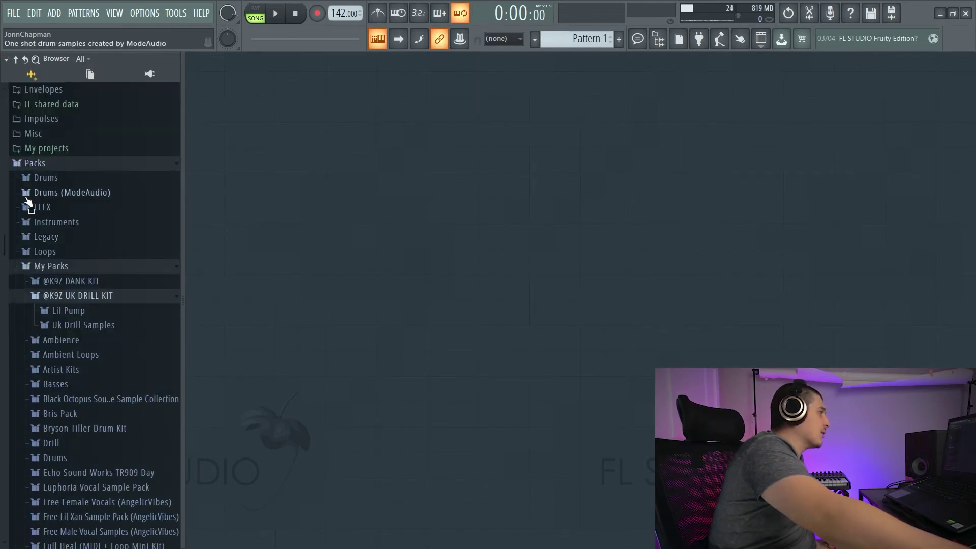
{"action": "left_click", "coordinate": [6, 59]}
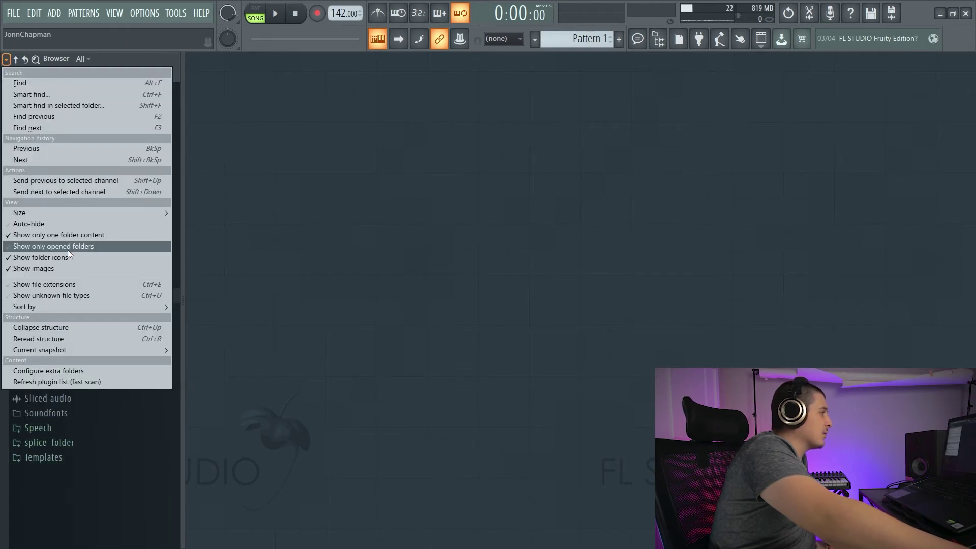
{"action": "left_click", "coordinate": [66, 247]}
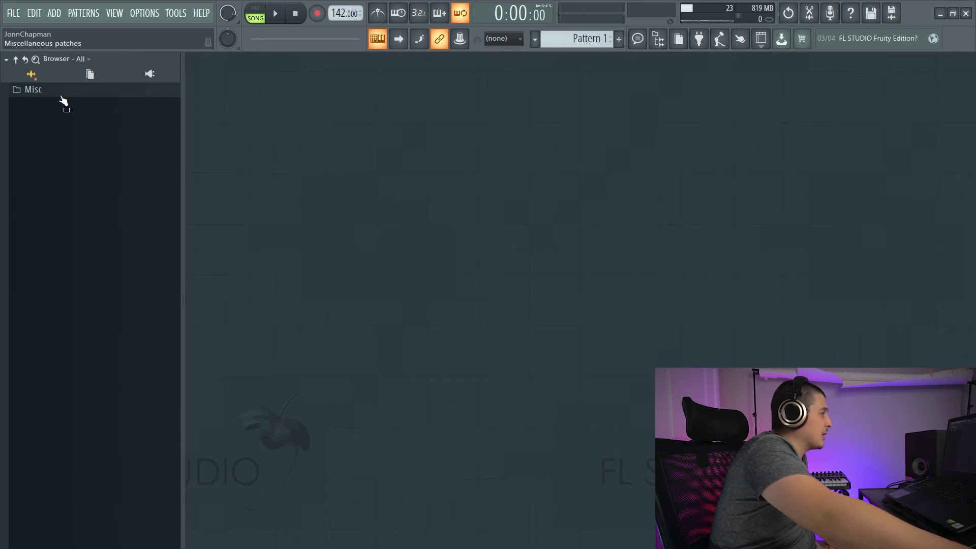
{"action": "left_click", "coordinate": [32, 92]}
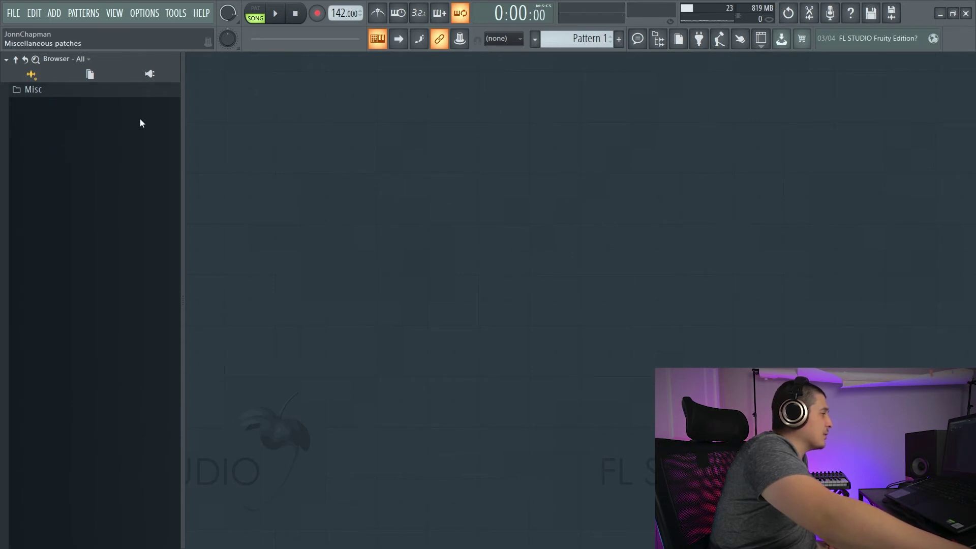
{"action": "left_click", "coordinate": [32, 92]}
{"action": "left_click", "coordinate": [32, 92]}
{"action": "left_click", "coordinate": [97, 76]}
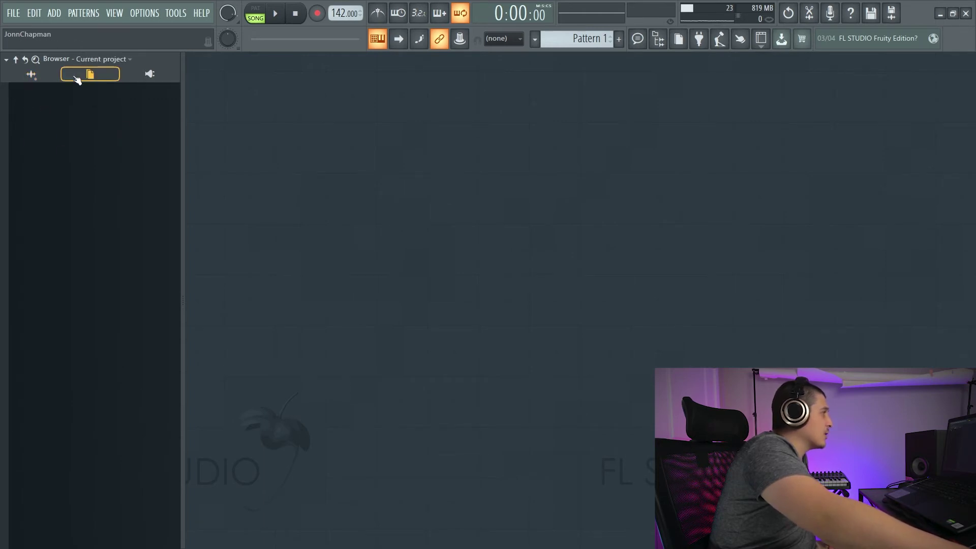
{"action": "left_click", "coordinate": [149, 74]}
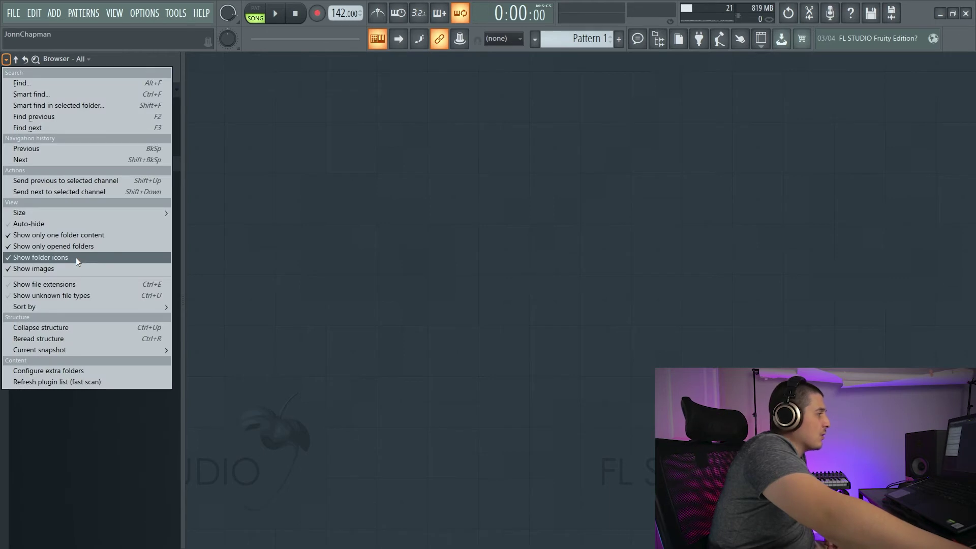
- Turn off showing only opened folders, and toggle the browser's folder icons off and back on
{"action": "left_click", "coordinate": [75, 257]}
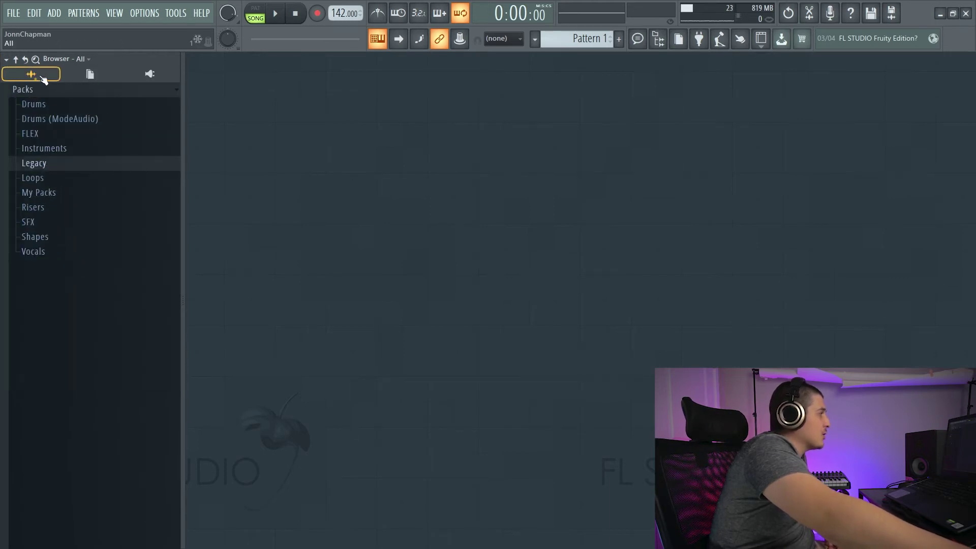
{"action": "left_click", "coordinate": [6, 59]}
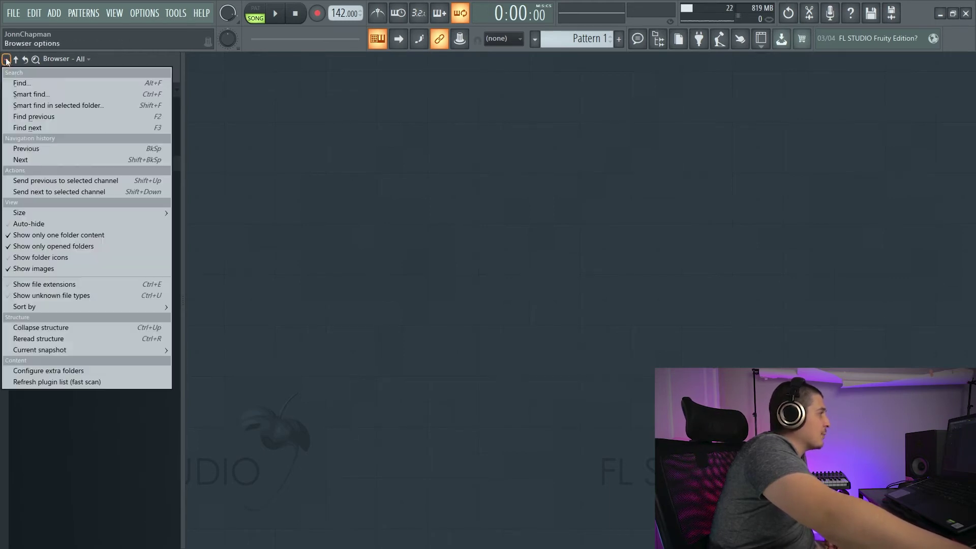
{"action": "left_click", "coordinate": [31, 245]}
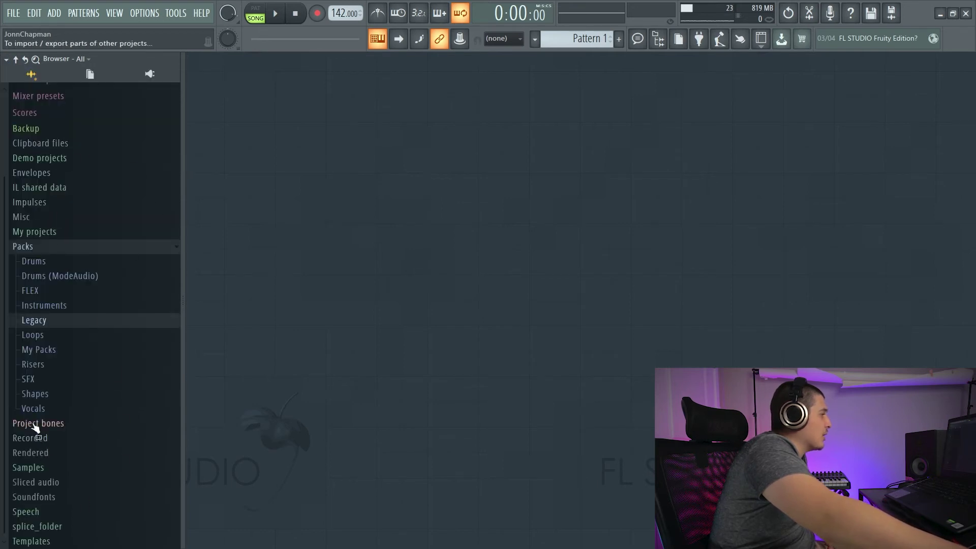
{"action": "left_click", "coordinate": [6, 59]}
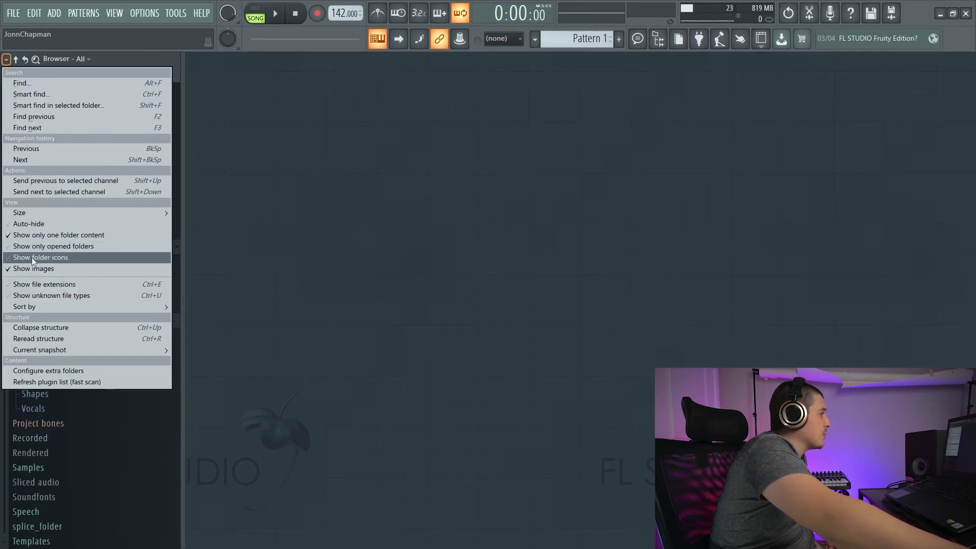
{"action": "left_click", "coordinate": [32, 257]}
- Open Instruments under Generators in the Plugin database and look through the plugins' thumbnail images
{"action": "left_click", "coordinate": [6, 59]}
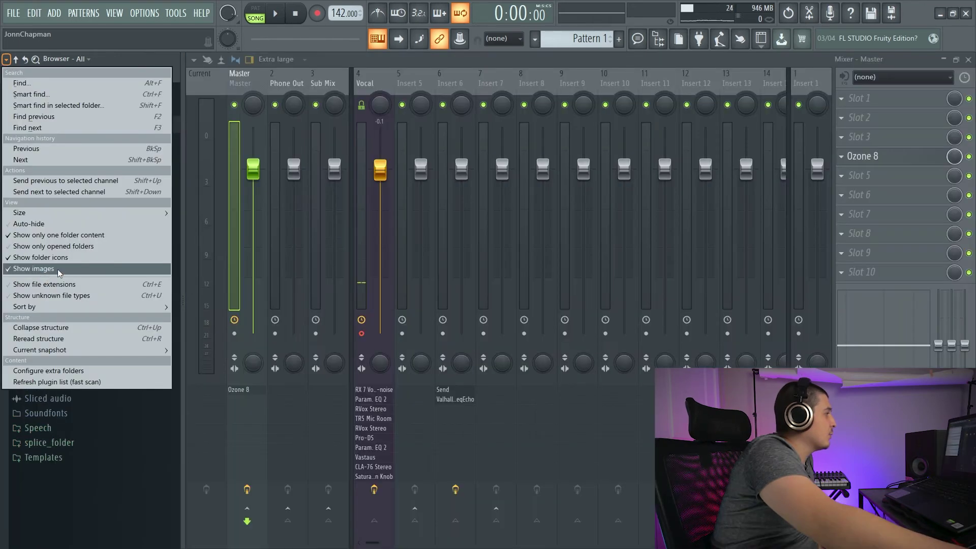
{"action": "left_click", "coordinate": [148, 66]}
{"action": "left_click", "coordinate": [77, 126]}
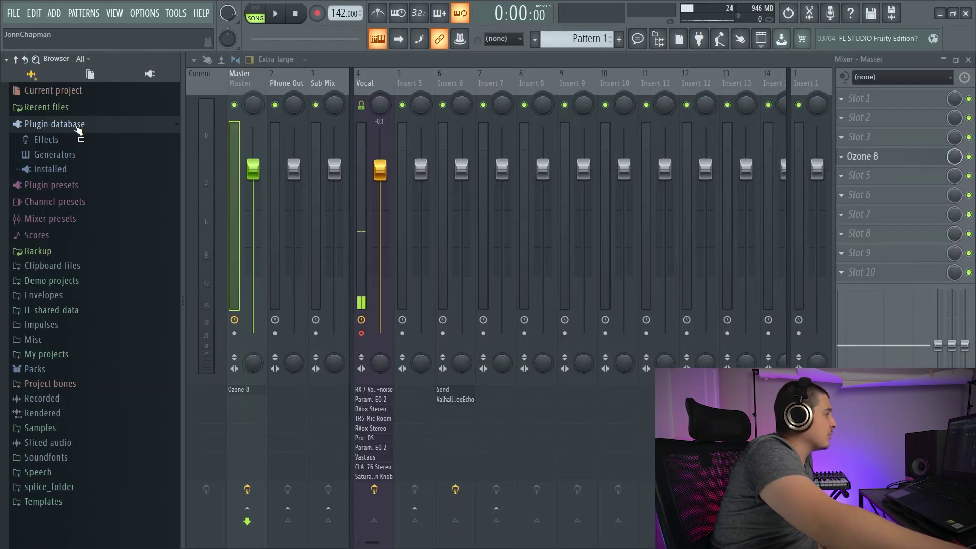
{"action": "left_click", "coordinate": [61, 155]}
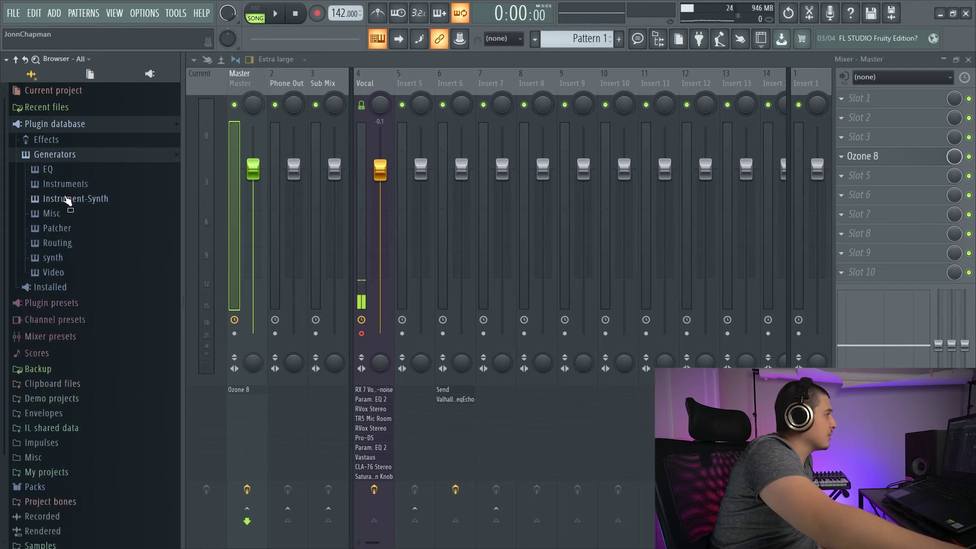
{"action": "left_click", "coordinate": [64, 185]}
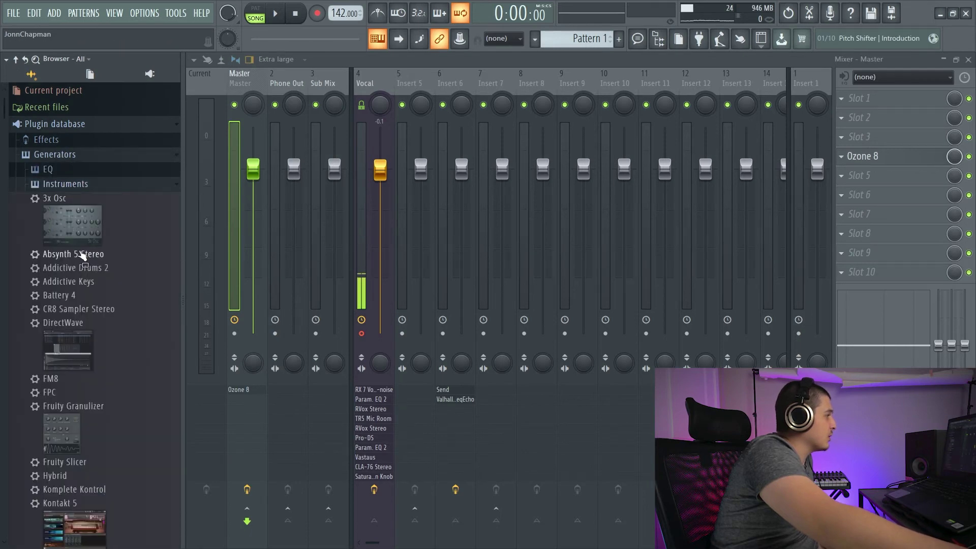
{"action": "scroll", "coordinate": [86, 253], "scroll_direction": "down", "scroll_amount": 5}
- Hide the plugin images in the browser and look through the Instruments list without them
{"action": "left_click", "coordinate": [6, 60]}
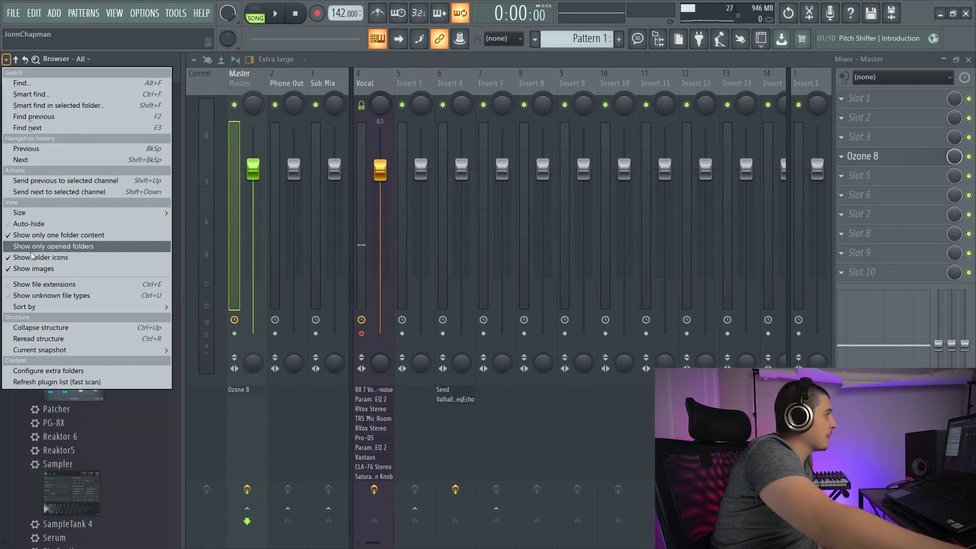
{"action": "left_click", "coordinate": [71, 268]}
{"action": "scroll", "coordinate": [67, 170], "scroll_direction": "up", "scroll_amount": 4}
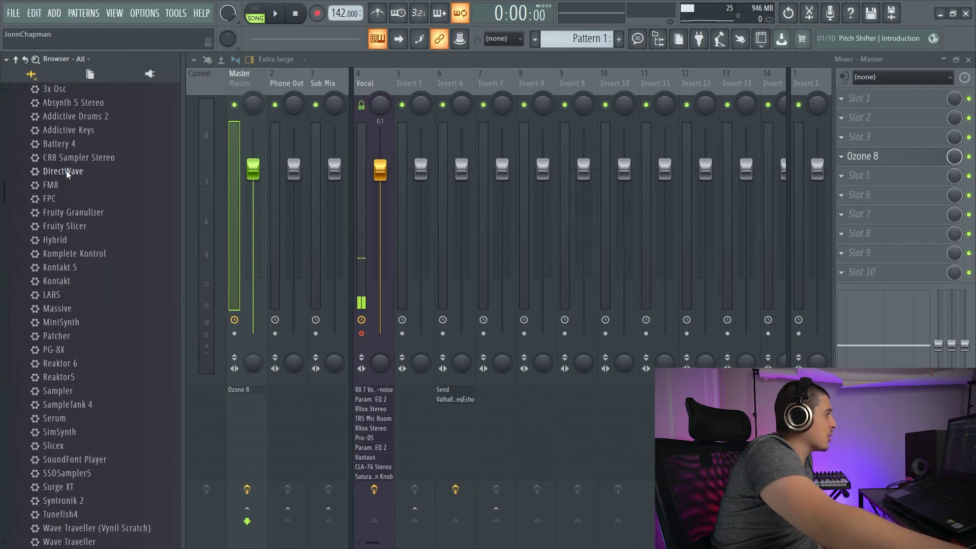
{"action": "scroll", "coordinate": [67, 169], "scroll_direction": "down", "scroll_amount": 2}
{"action": "scroll", "coordinate": [66, 169], "scroll_direction": "up", "scroll_amount": 2}
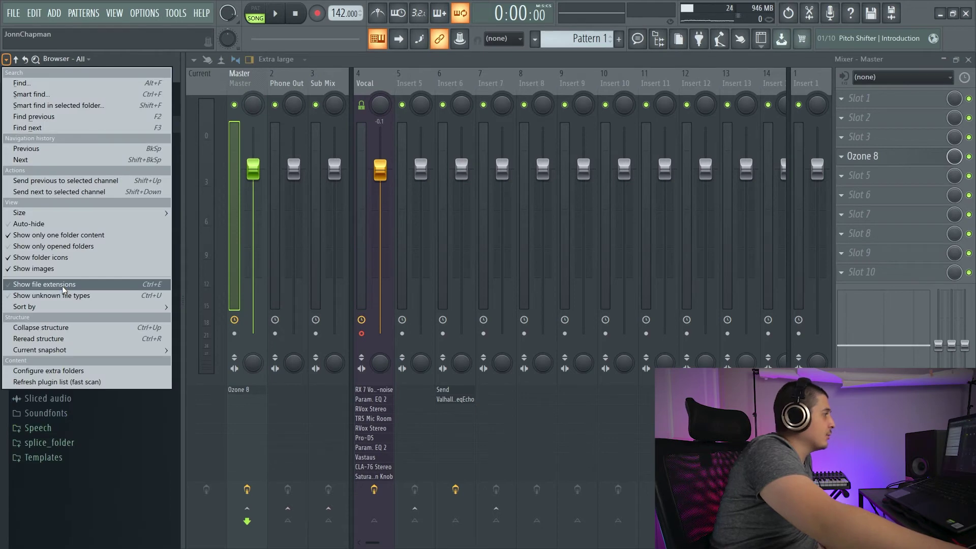
- Show file extensions and open Packs, My Packs, Basses, 808s and the Long folder to view its samples
{"action": "left_click", "coordinate": [60, 285]}
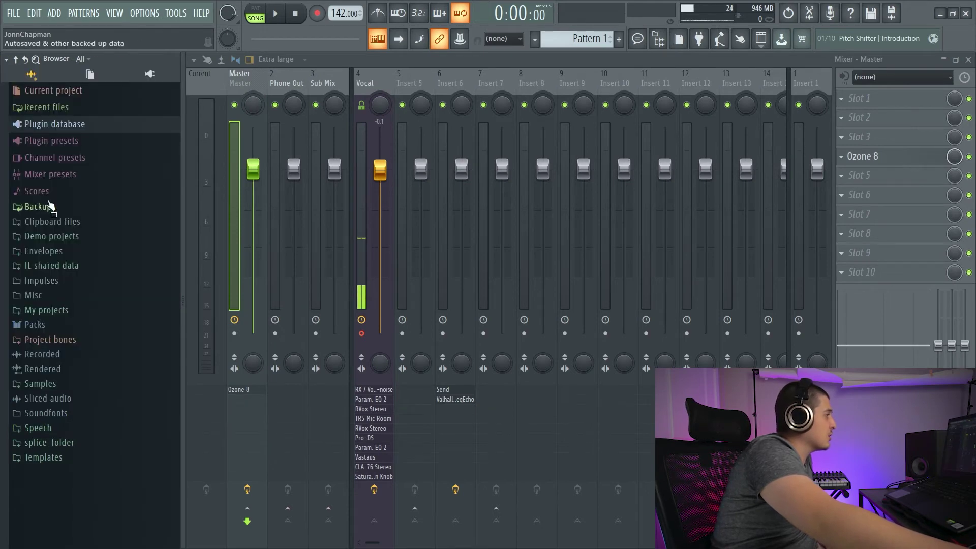
{"action": "left_click", "coordinate": [33, 325]}
{"action": "left_click", "coordinate": [51, 349]}
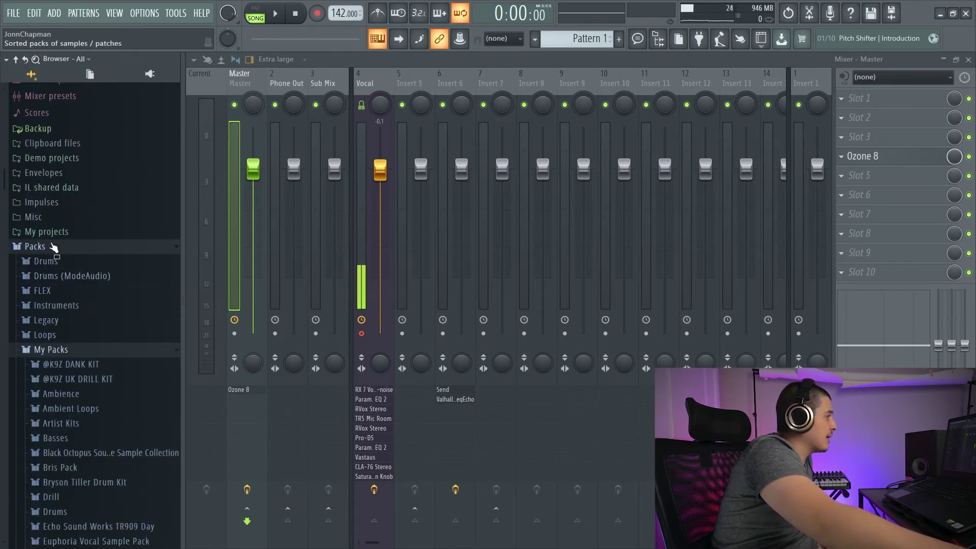
{"action": "left_click", "coordinate": [76, 356]}
{"action": "left_click", "coordinate": [79, 371]}
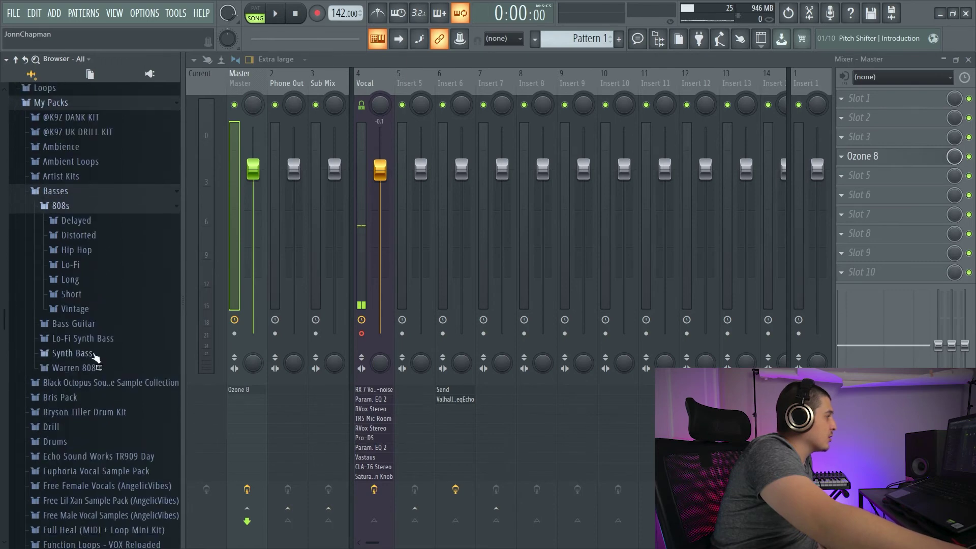
{"action": "left_click", "coordinate": [100, 281]}
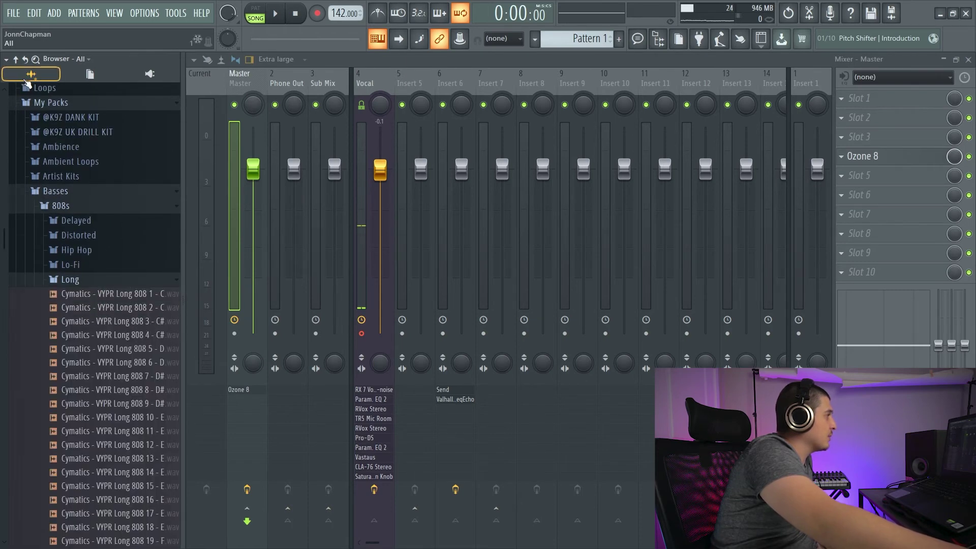
- Show unknown file types in the browser with the Long 808s folder open
{"action": "left_click", "coordinate": [7, 59]}
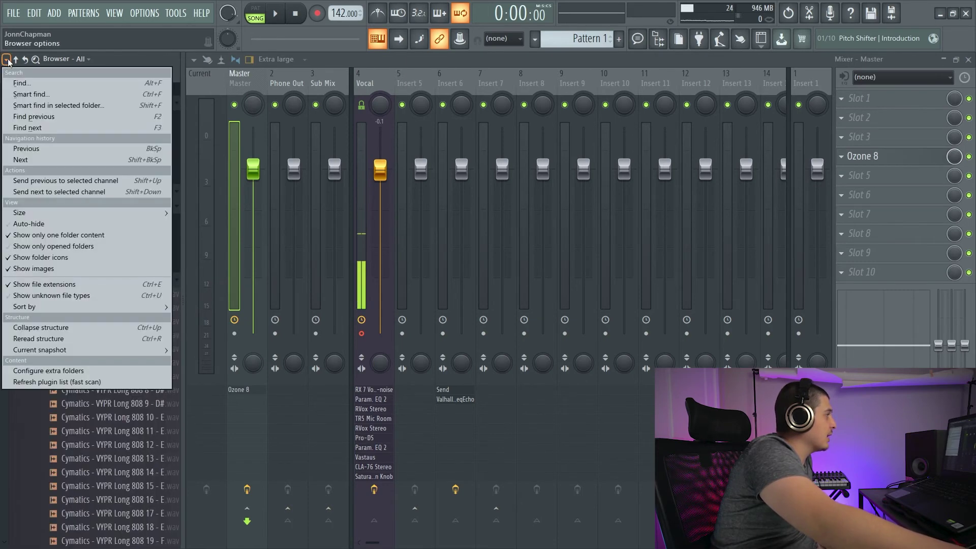
{"action": "left_click", "coordinate": [60, 294]}
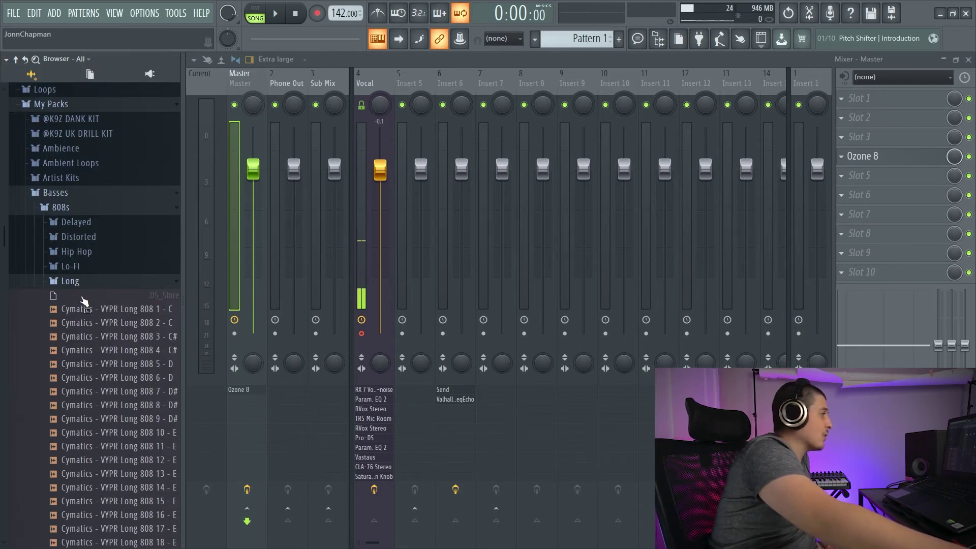
- Collapse the browser's folder structure and reread it
{"action": "right_click", "coordinate": [115, 297]}
{"action": "mouse_move", "coordinate": [101, 306]}
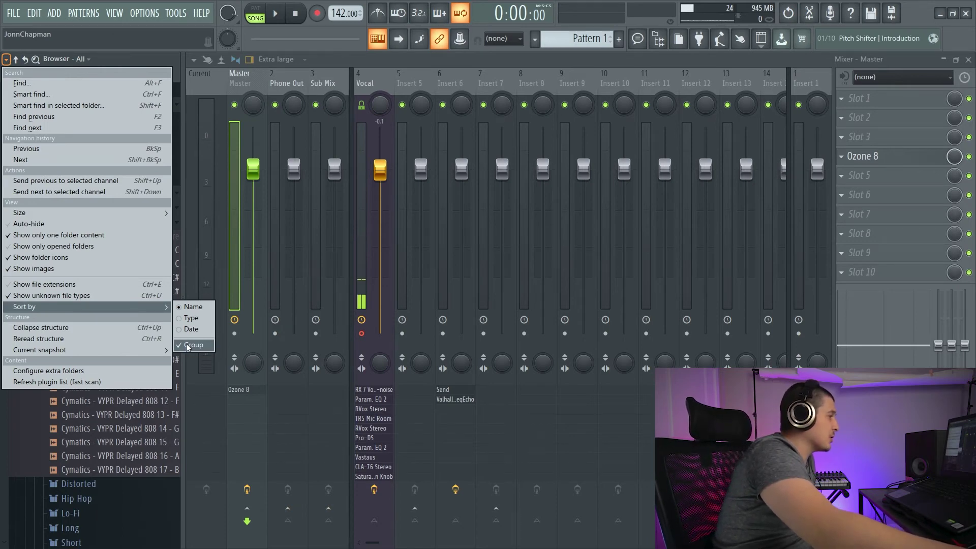
{"action": "left_click", "coordinate": [147, 327]}
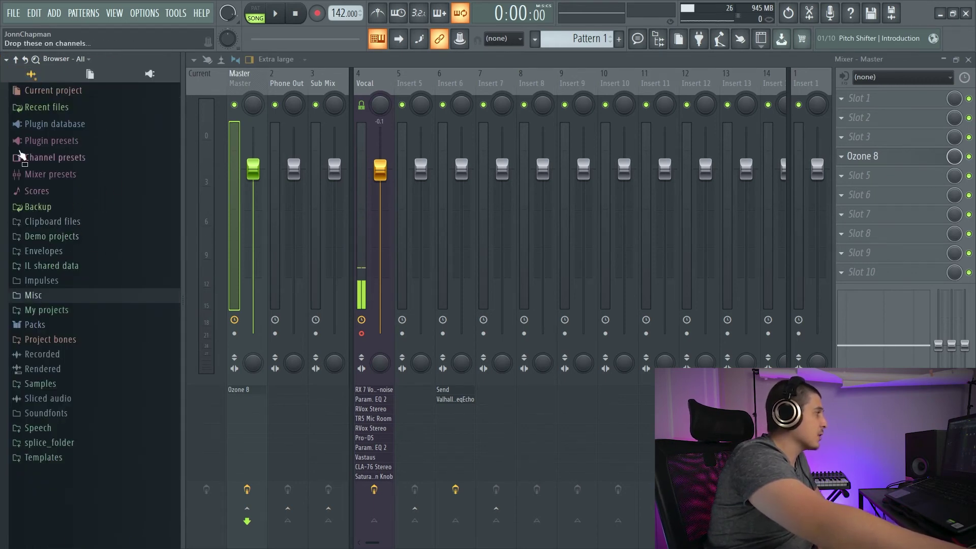
{"action": "left_click", "coordinate": [46, 310]}
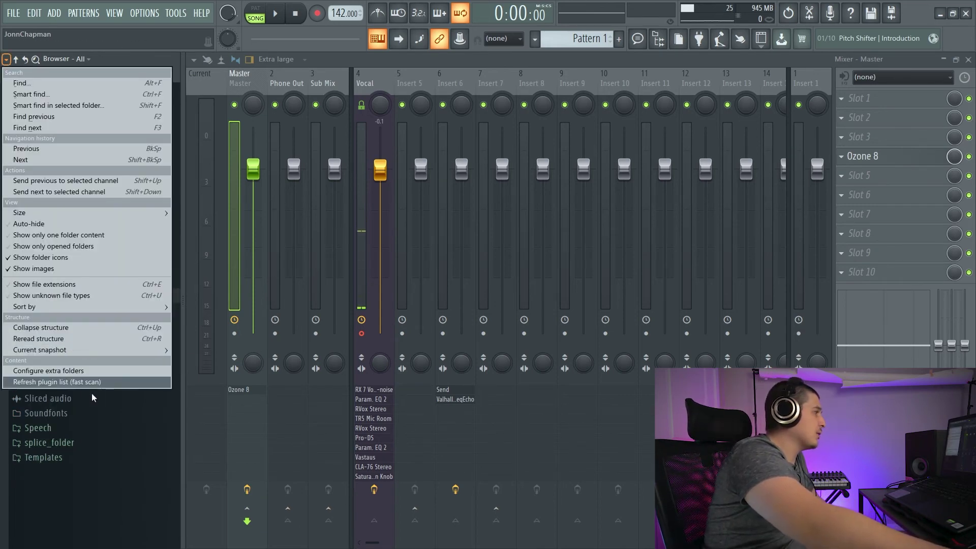
{"action": "left_click", "coordinate": [108, 339]}
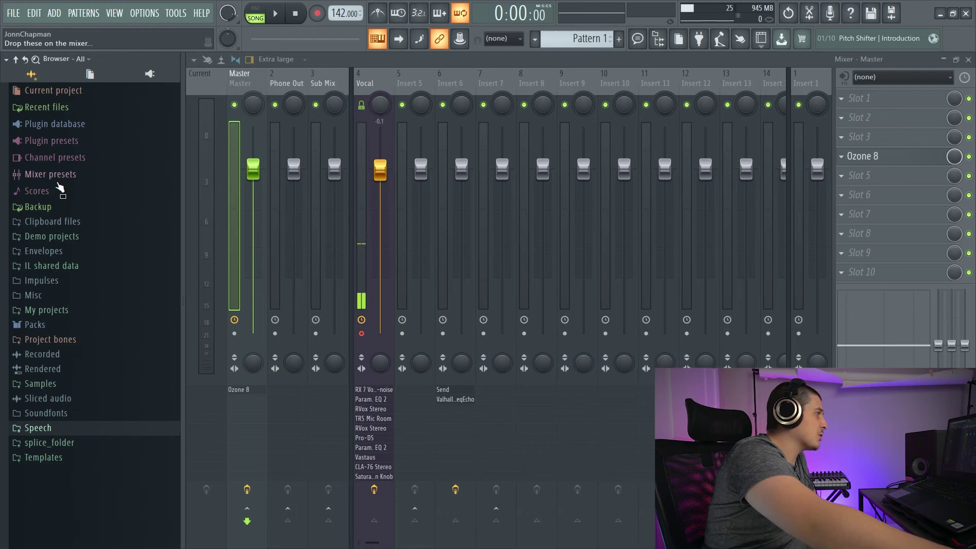
- Review the browser's current snapshot options, including the frozen snapshots, and collapse the Packs folder
{"action": "left_click", "coordinate": [77, 92]}
{"action": "left_click", "coordinate": [6, 59]}
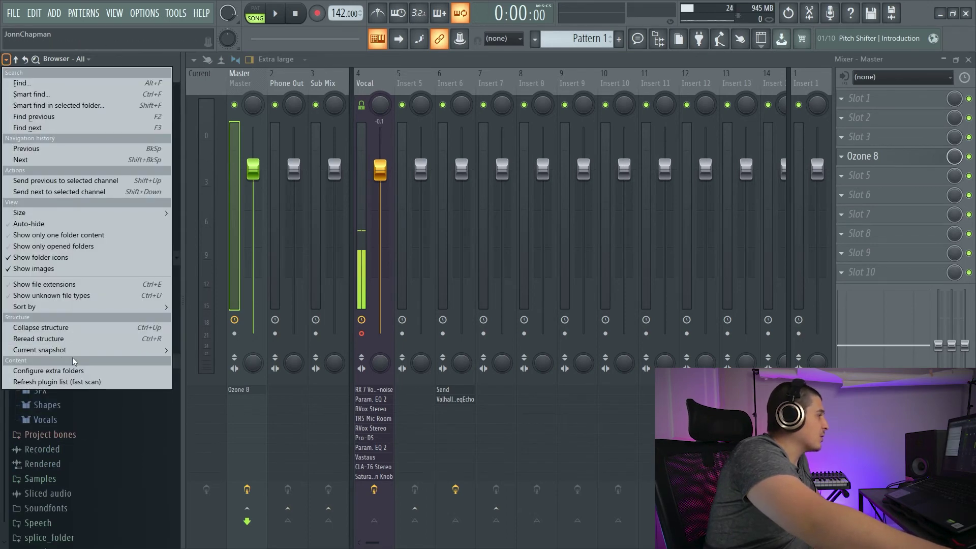
{"action": "left_click", "coordinate": [65, 60]}
{"action": "left_click", "coordinate": [88, 60]}
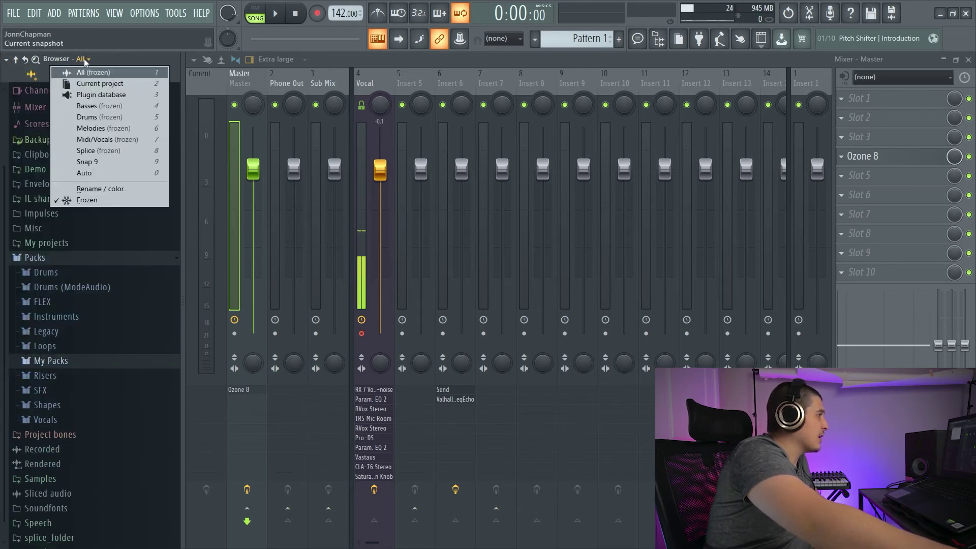
{"action": "left_click", "coordinate": [7, 59]}
{"action": "left_click", "coordinate": [6, 59]}
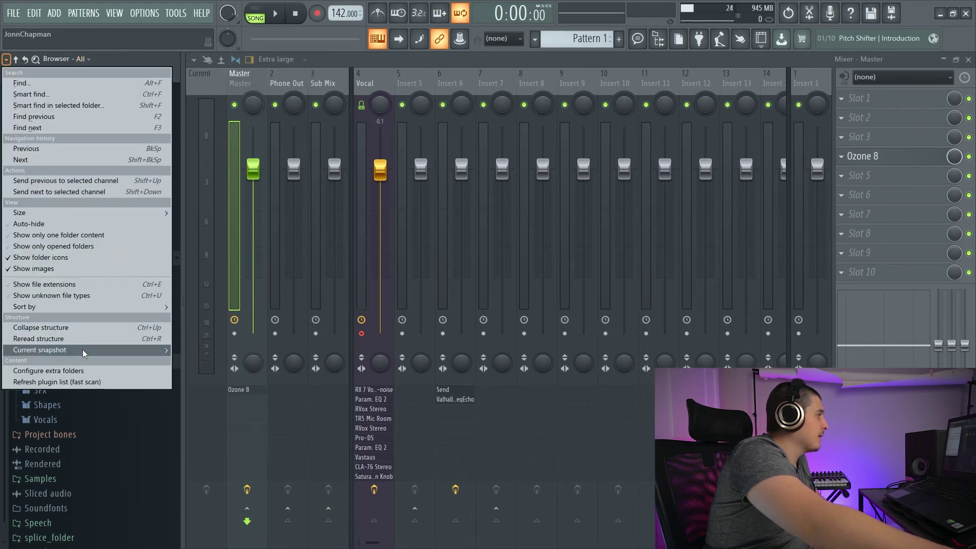
{"action": "mouse_move", "coordinate": [81, 350]}
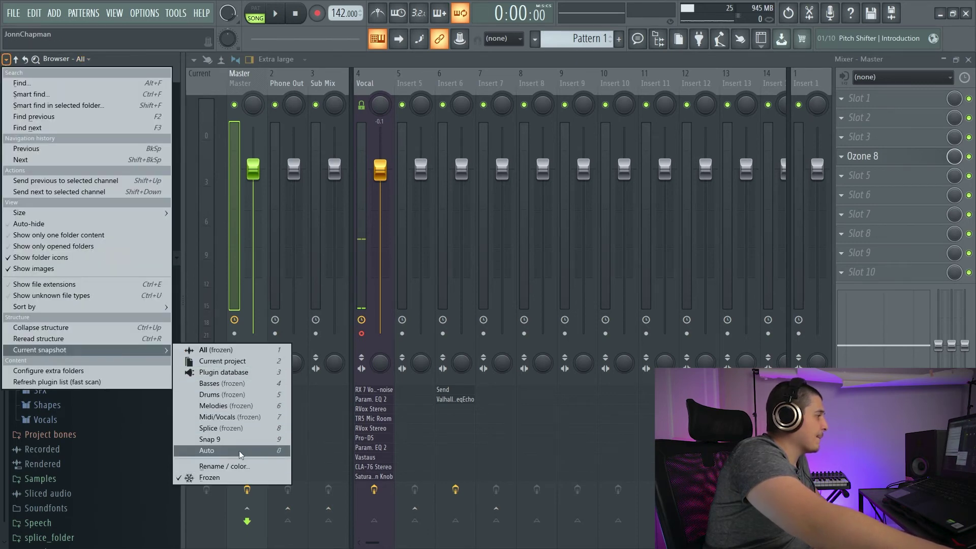
{"action": "left_click", "coordinate": [128, 59]}
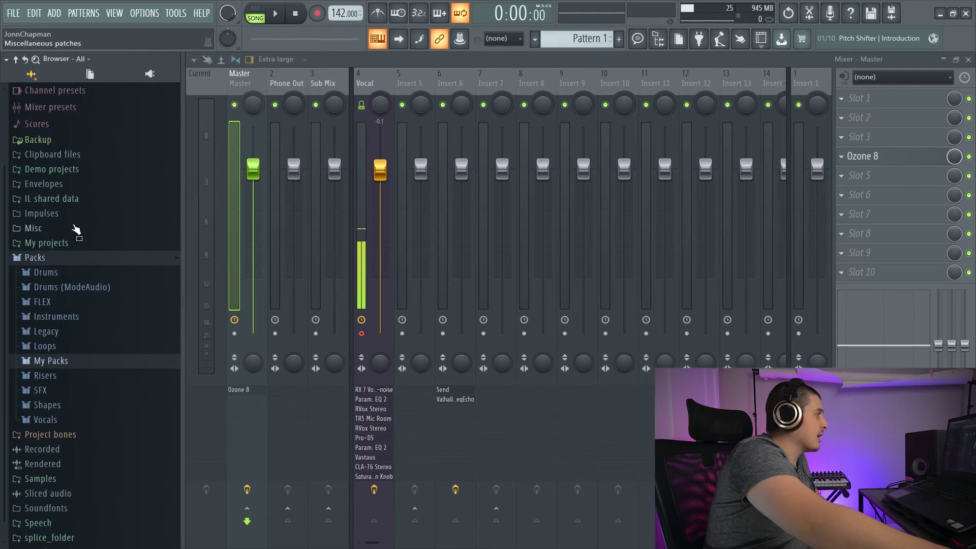
{"action": "left_click", "coordinate": [44, 261]}
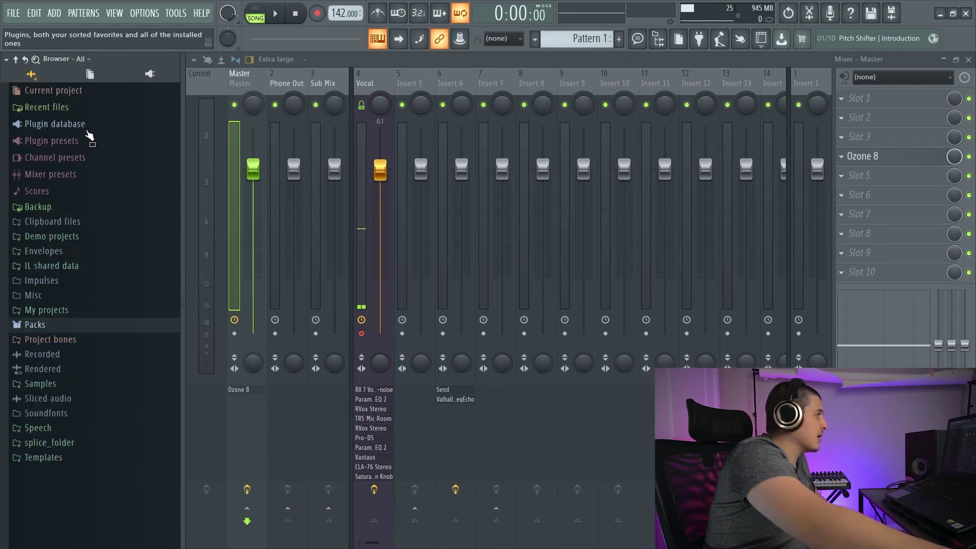
- Switch the browser to the Snap 9 snapshot and open Scores, Quantization and the Riff machine folder in it
{"action": "left_click", "coordinate": [93, 60]}
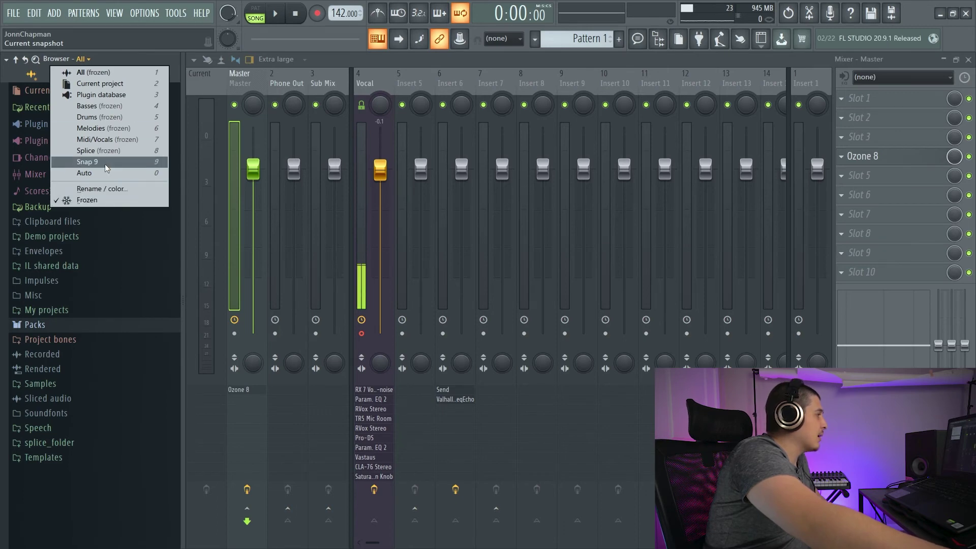
{"action": "left_click", "coordinate": [87, 162]}
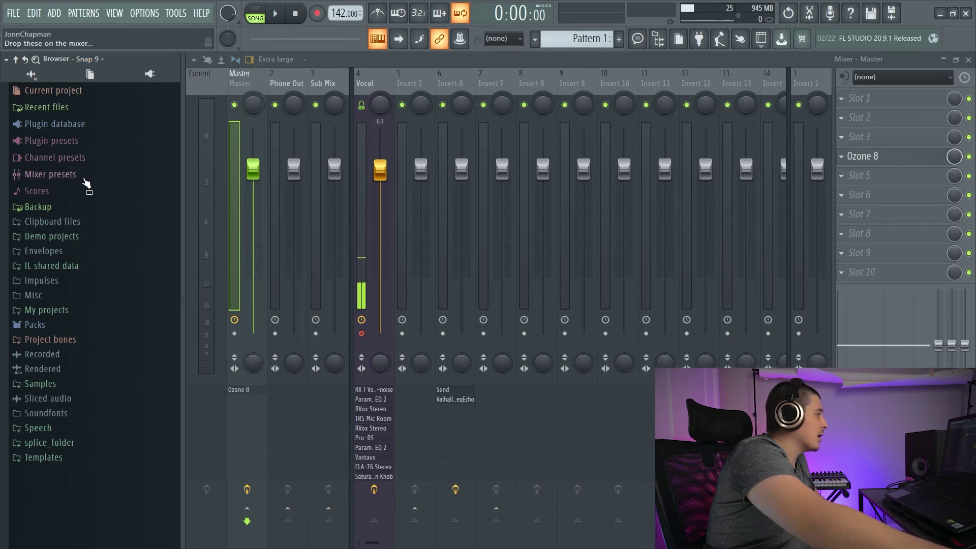
{"action": "left_click", "coordinate": [47, 196]}
{"action": "left_click", "coordinate": [71, 264]}
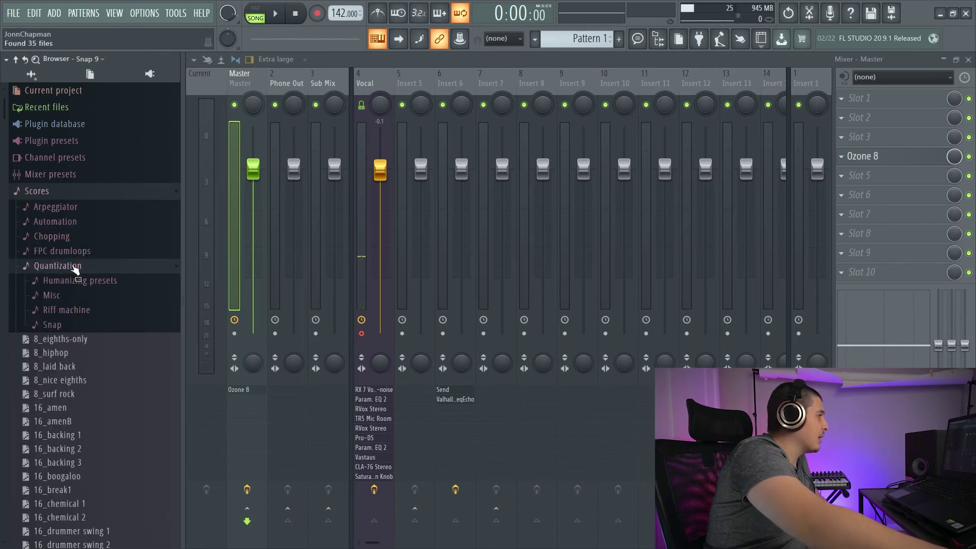
{"action": "left_click", "coordinate": [76, 309]}
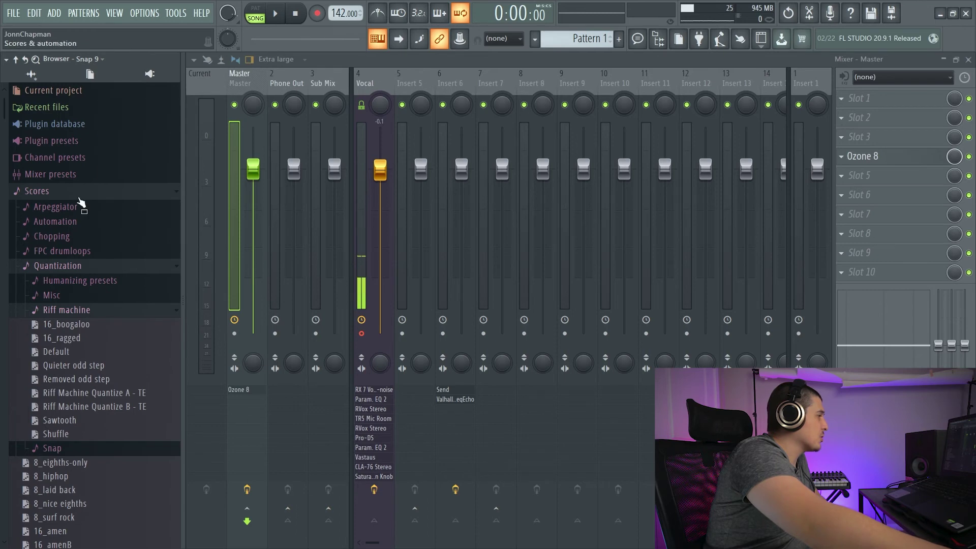
{"action": "scroll", "coordinate": [89, 205], "scroll_direction": "down", "scroll_amount": 3}
- Rename the Snap 9 browser snapshot as Tests
{"action": "left_click", "coordinate": [100, 60]}
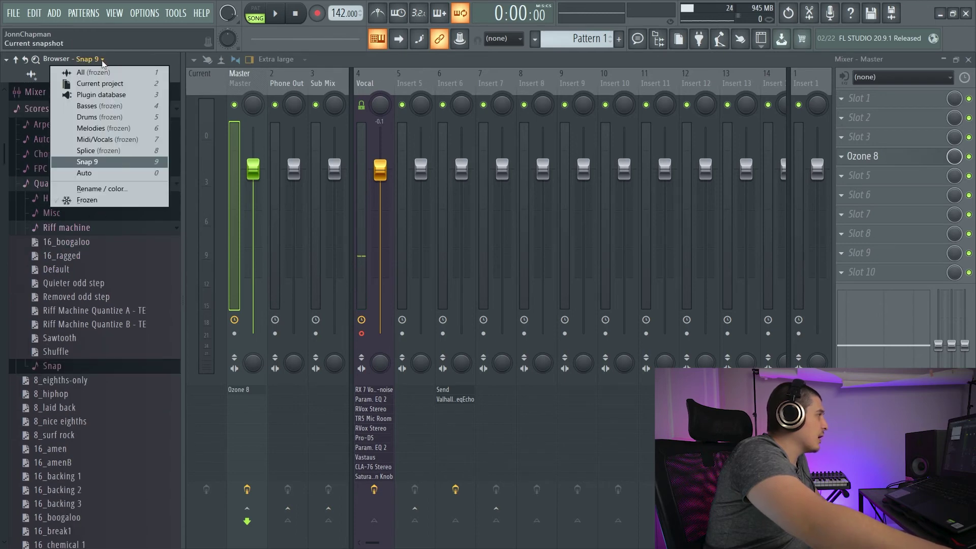
{"action": "left_click", "coordinate": [122, 178]}
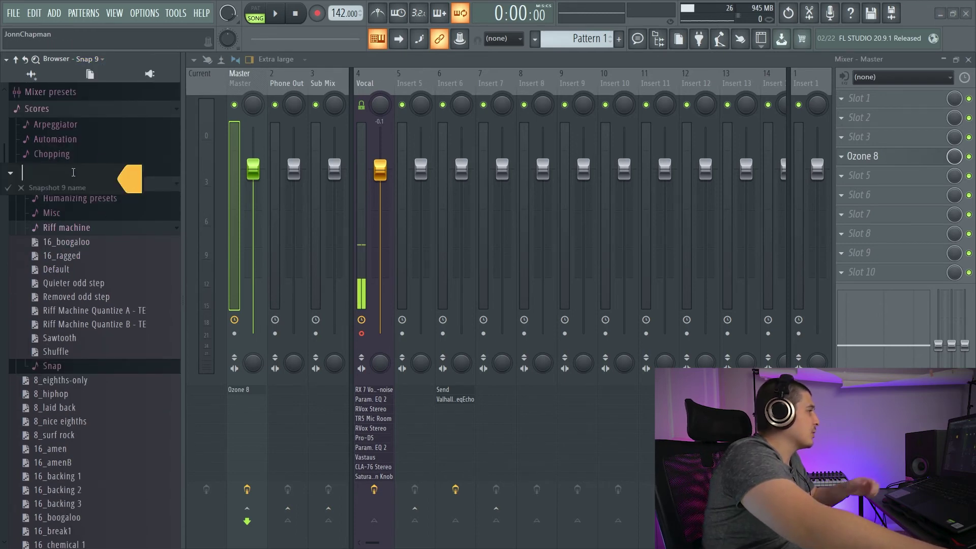
{"action": "type", "text": "Tests"}
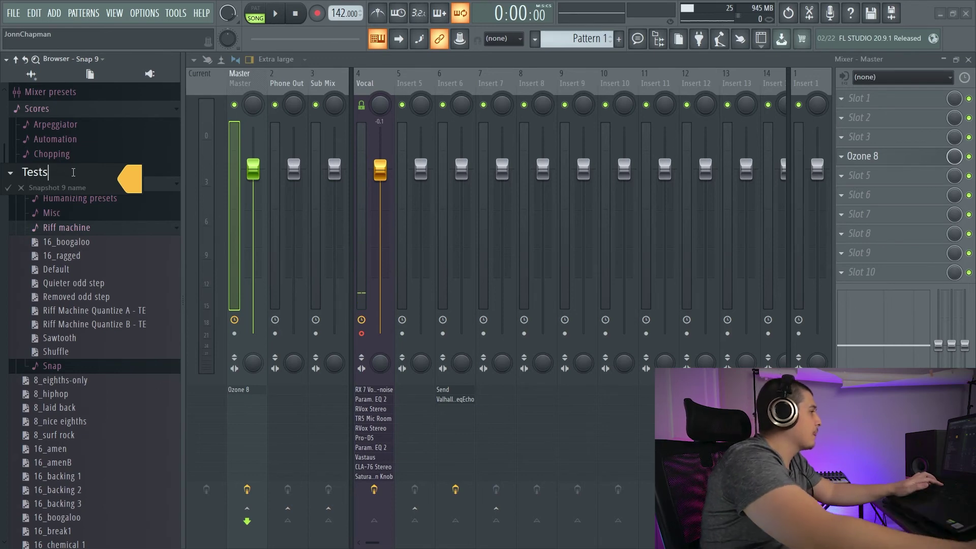
{"action": "key", "text": "Return"}
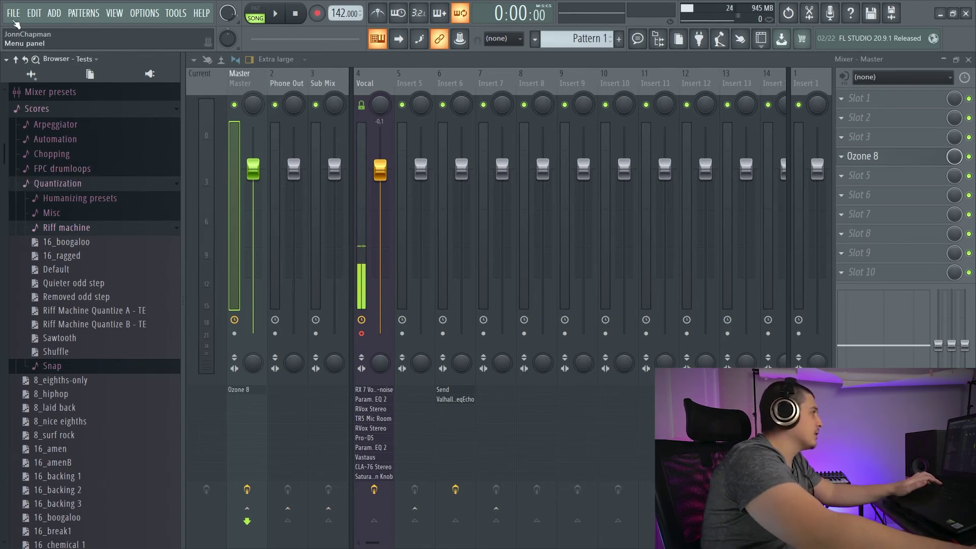
- Freeze the Tests snapshot, and switch to the Drums snapshot and back to Tests to check its saved folder layout
{"action": "left_click", "coordinate": [97, 59]}
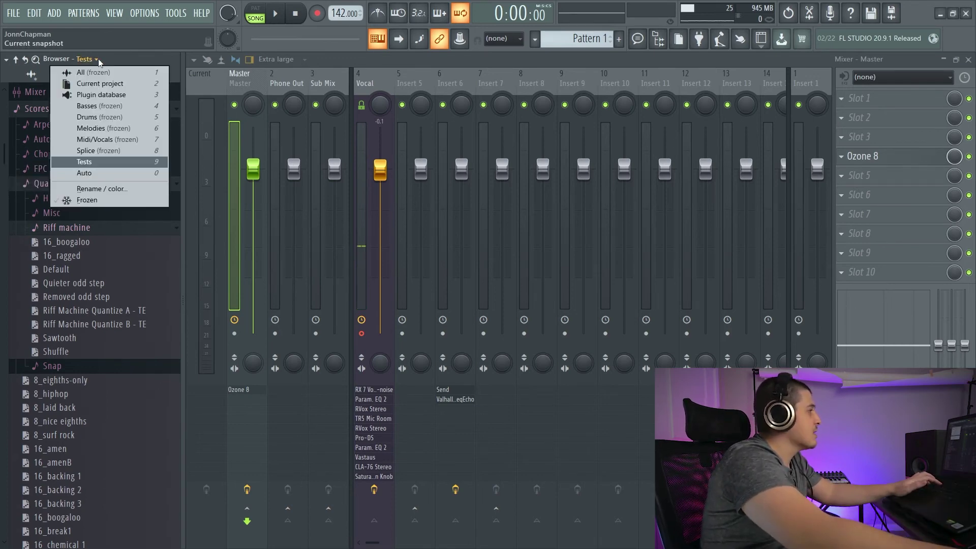
{"action": "left_click", "coordinate": [126, 199]}
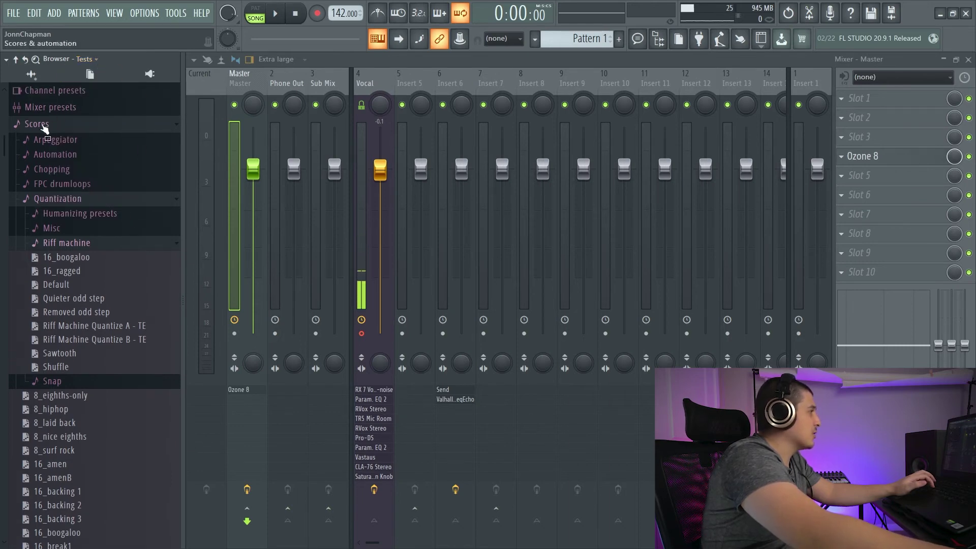
{"action": "left_click", "coordinate": [96, 59]}
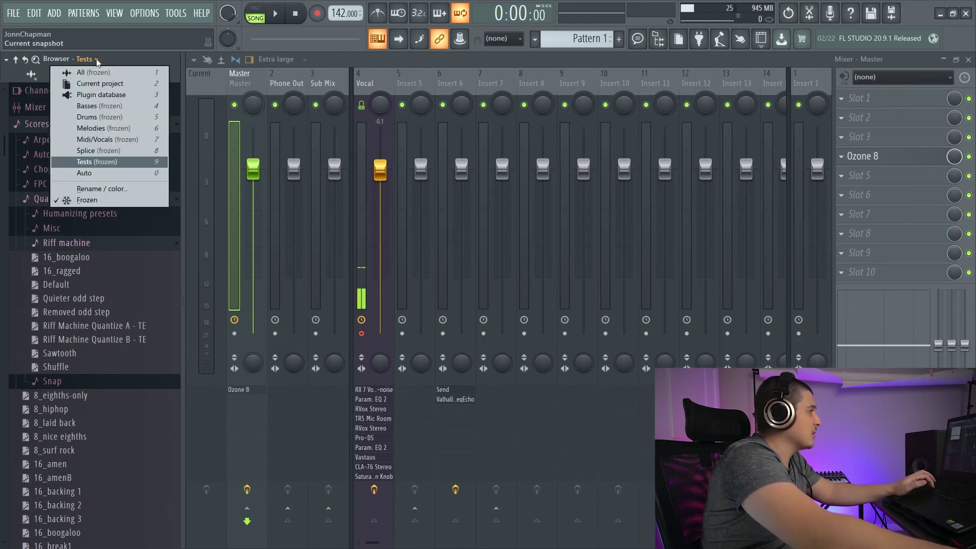
{"action": "left_click", "coordinate": [114, 173]}
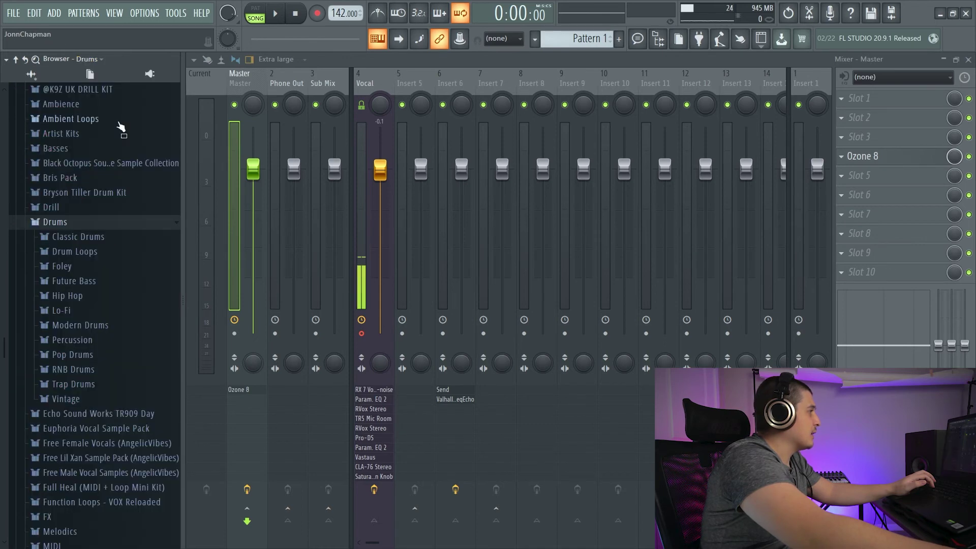
{"action": "left_click", "coordinate": [106, 59]}
{"action": "left_click", "coordinate": [112, 162]}
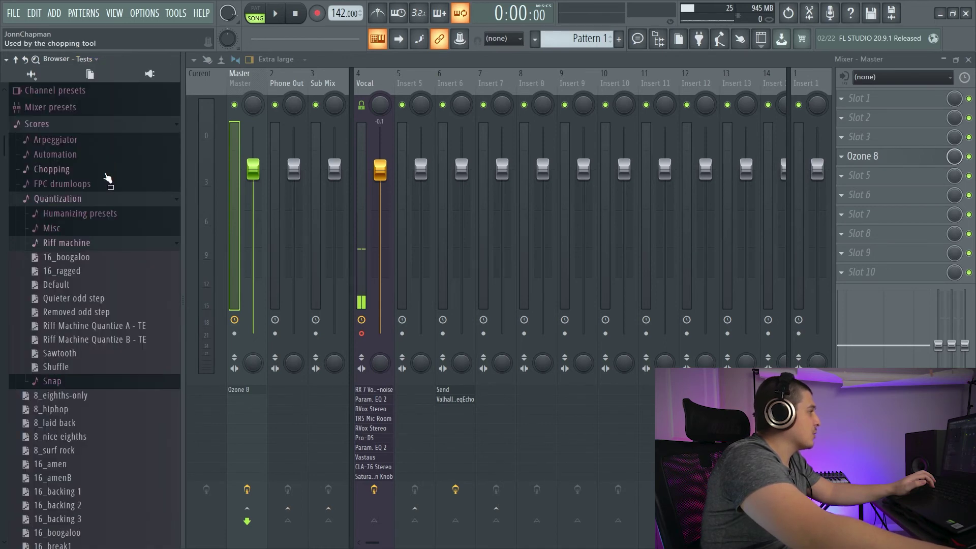
- Open the Country Loops and Ambient Loops under FPC drumloops in Tests, and switch to Midi/Vocals and back to compare the layout
{"action": "left_click", "coordinate": [97, 59]}
{"action": "left_click", "coordinate": [98, 60]}
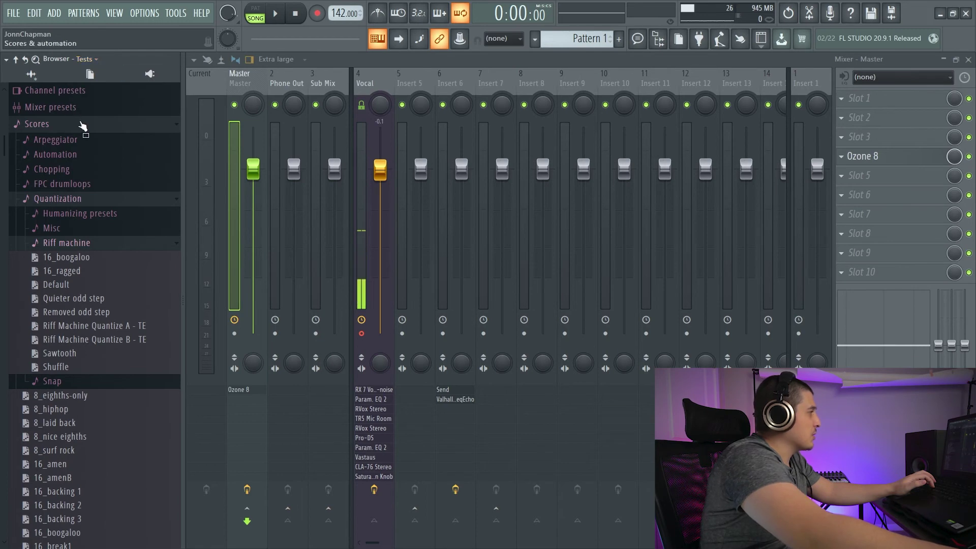
{"action": "left_click", "coordinate": [77, 184]}
{"action": "left_click", "coordinate": [69, 228]}
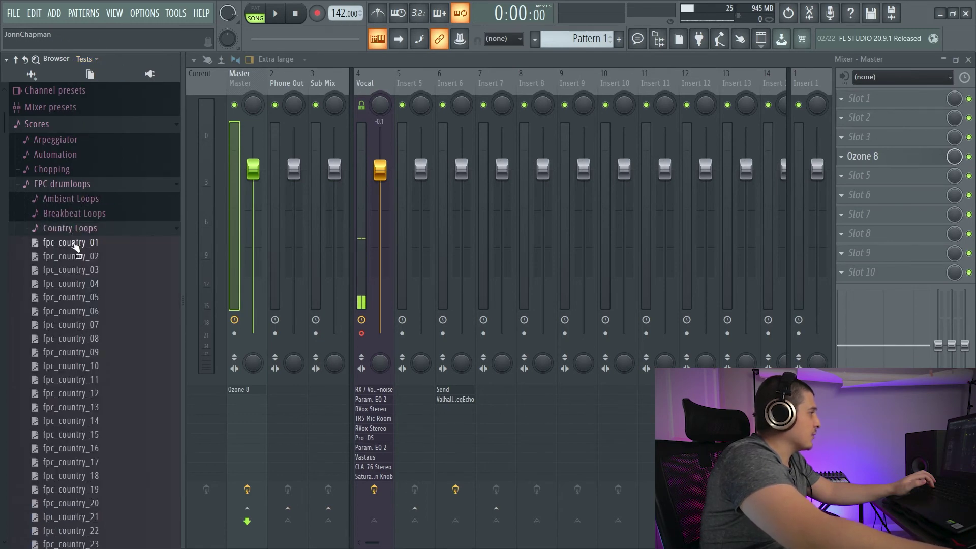
{"action": "left_click", "coordinate": [71, 198]}
{"action": "left_click", "coordinate": [97, 59]}
{"action": "left_click", "coordinate": [104, 128]}
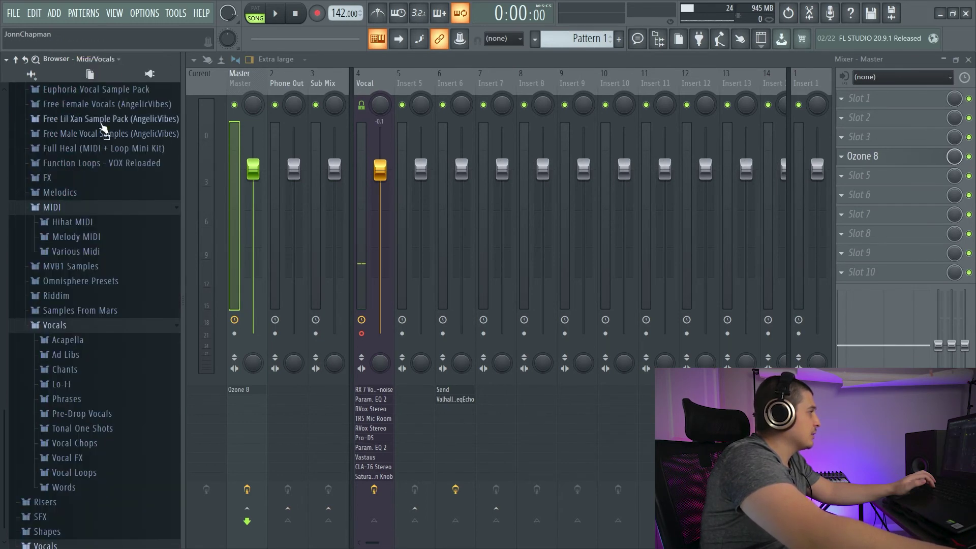
{"action": "left_click", "coordinate": [99, 59]}
{"action": "left_click", "coordinate": [103, 163]}
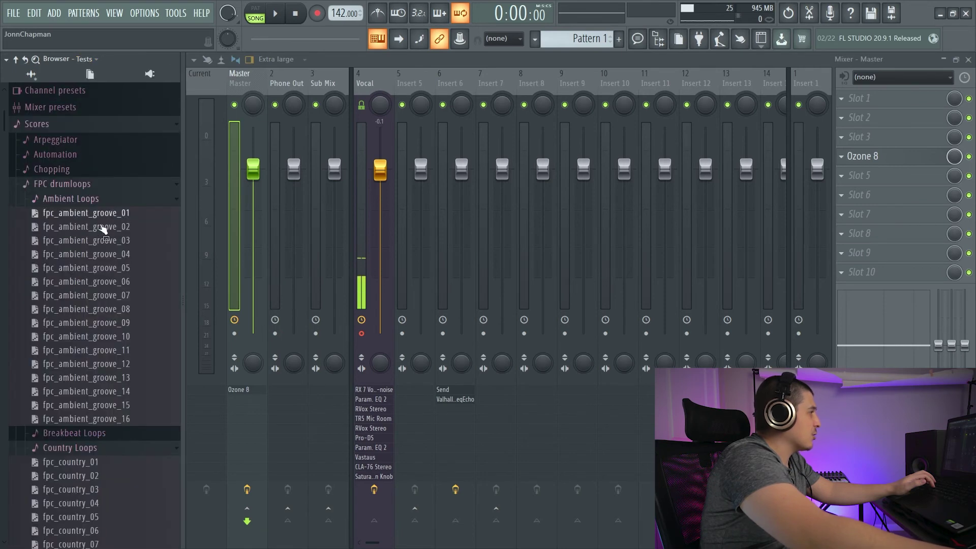
- Open Automation and Chopping's Ninenth arpeggios in Tests, and switch to Midi/Vocals and back to check the open folders
{"action": "left_click", "coordinate": [74, 156]}
{"action": "left_click", "coordinate": [77, 184]}
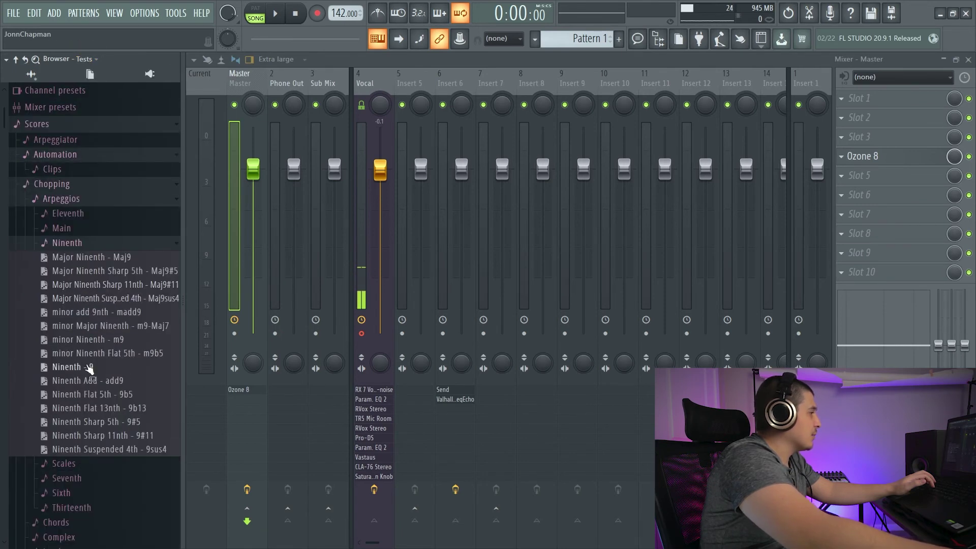
{"action": "left_click", "coordinate": [99, 57]}
{"action": "left_click", "coordinate": [111, 138]}
{"action": "left_click", "coordinate": [101, 59]}
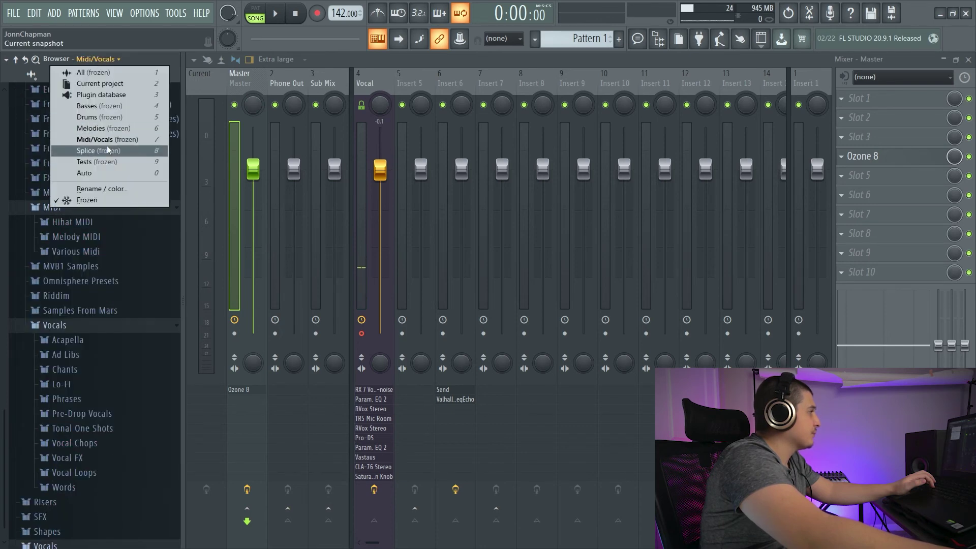
{"action": "left_click", "coordinate": [108, 167]}
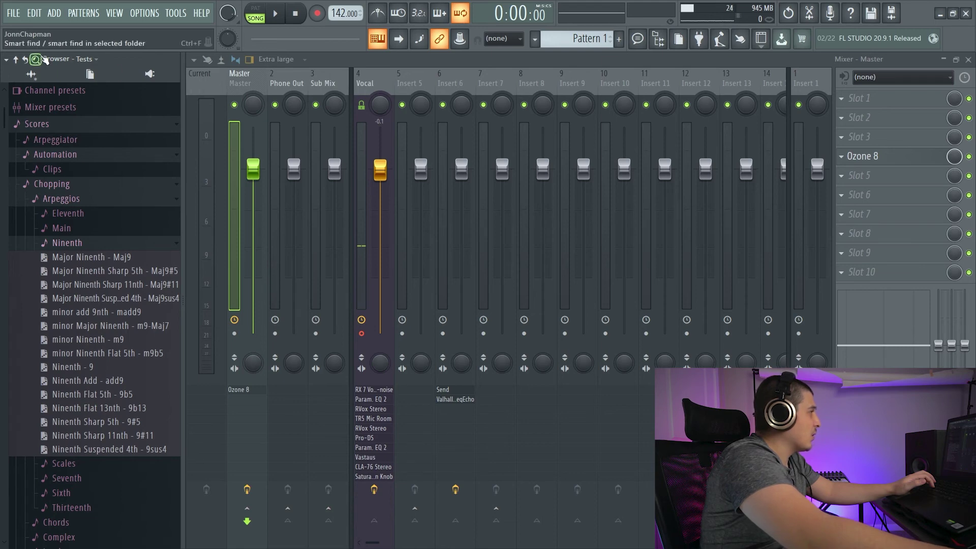
- Revert Tests to its frozen state, collapse Quantization and Scores, and restore the frozen folder layout again
{"action": "left_click", "coordinate": [30, 73]}
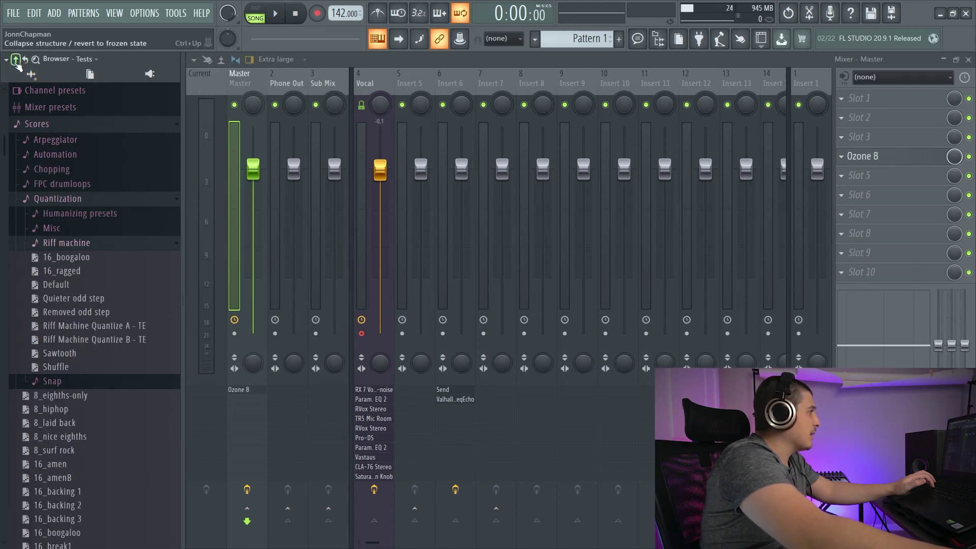
{"action": "left_click", "coordinate": [79, 199]}
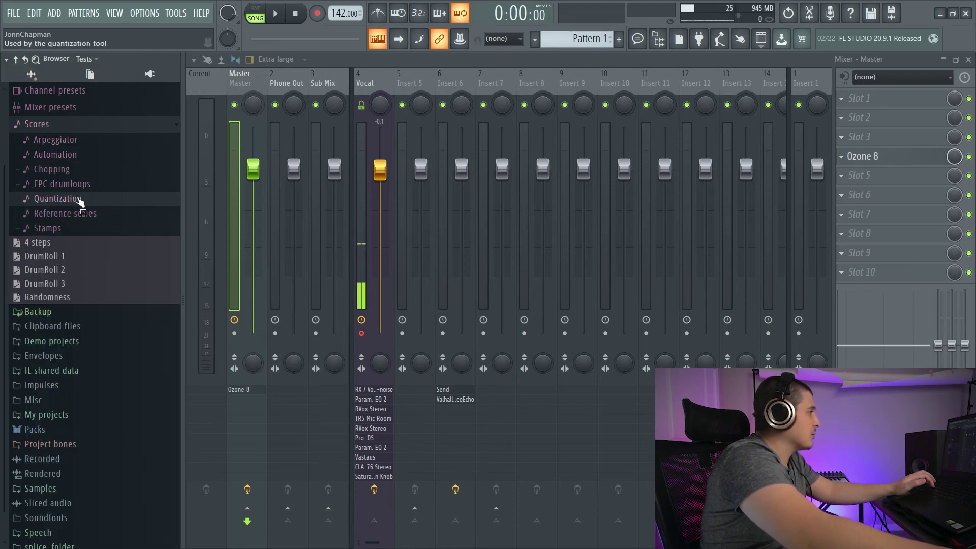
{"action": "left_click", "coordinate": [55, 123]}
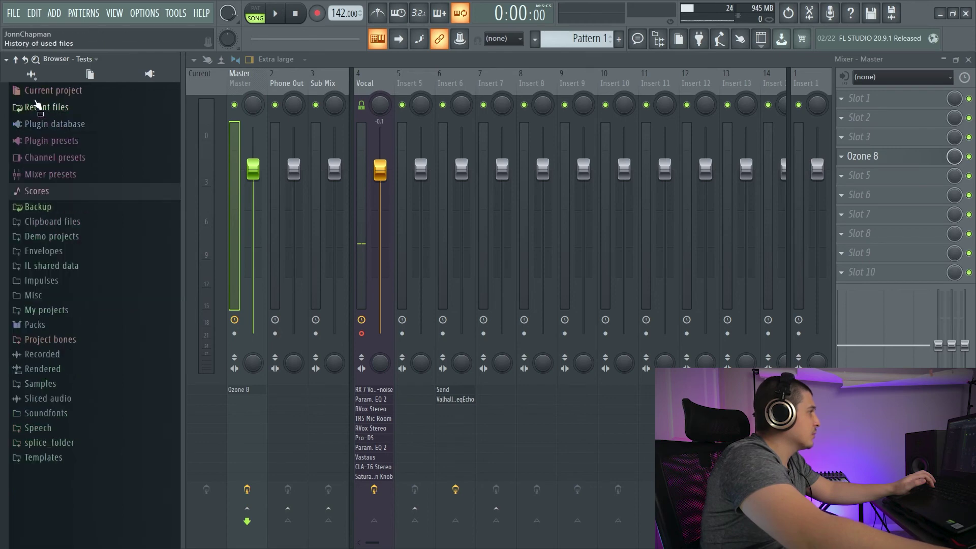
{"action": "left_click", "coordinate": [16, 59]}
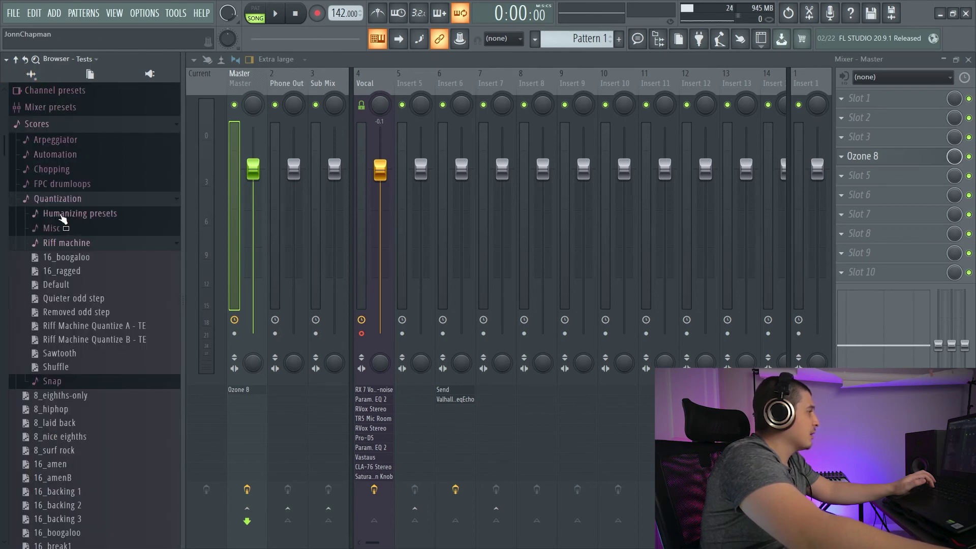
{"action": "scroll", "coordinate": [79, 203], "scroll_direction": "down", "scroll_amount": 12}
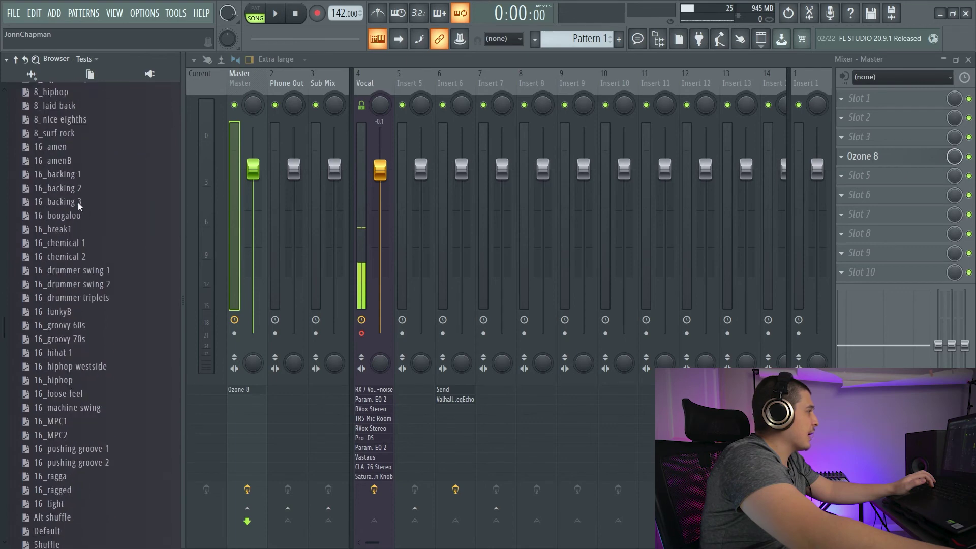
- Open the settings for the browser's extra search folders, examine the folder list, and close the settings
{"action": "scroll", "coordinate": [78, 200], "scroll_direction": "up", "scroll_amount": 10}
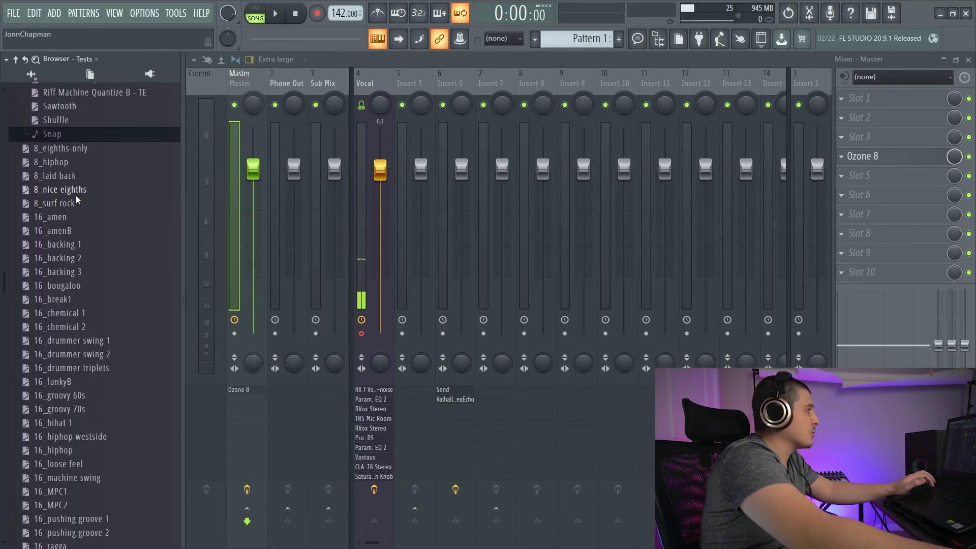
{"action": "scroll", "coordinate": [77, 199], "scroll_direction": "up", "scroll_amount": 3}
{"action": "left_click", "coordinate": [6, 59]}
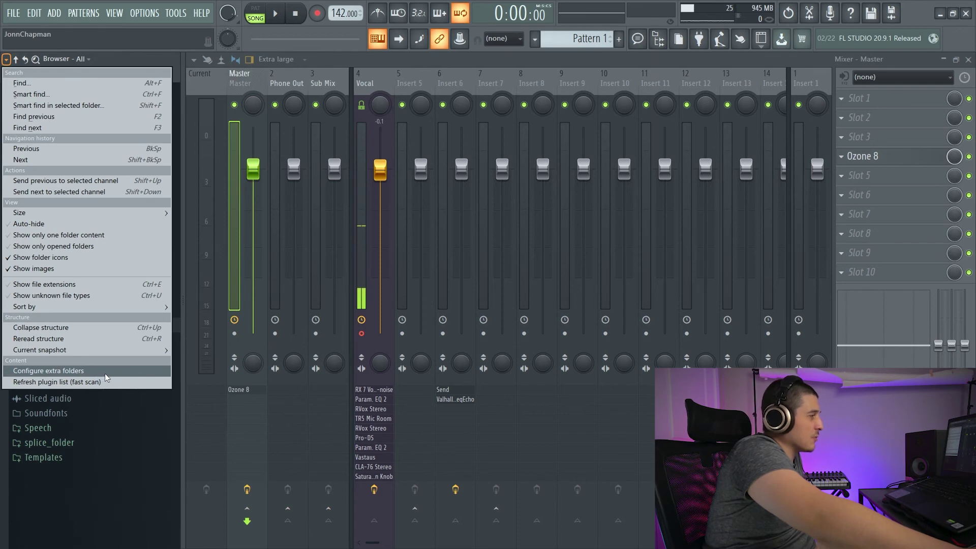
{"action": "left_click", "coordinate": [105, 371]}
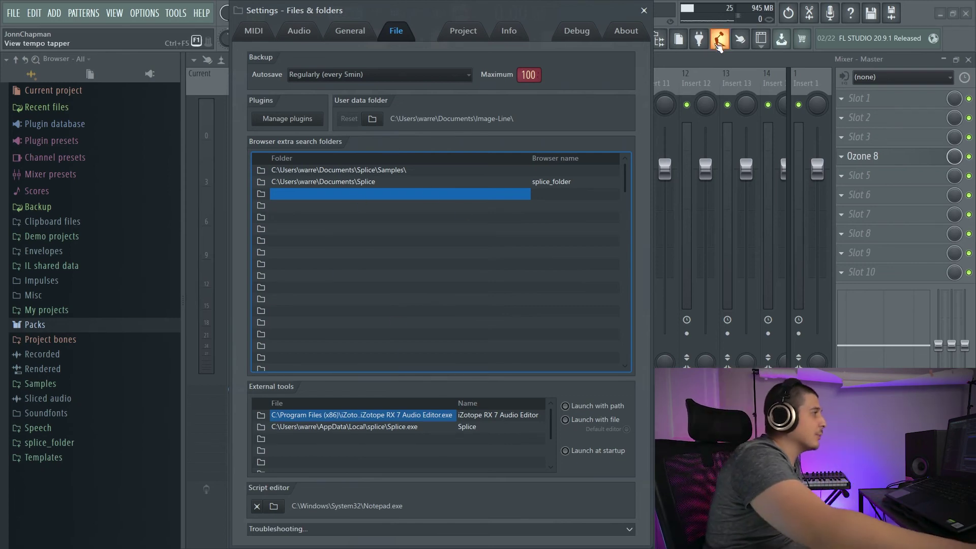
{"action": "left_click", "coordinate": [644, 10]}
- Check the plugin list refresh command, and switch the browser through Current project and Plugin database back to All
{"action": "left_click", "coordinate": [6, 59]}
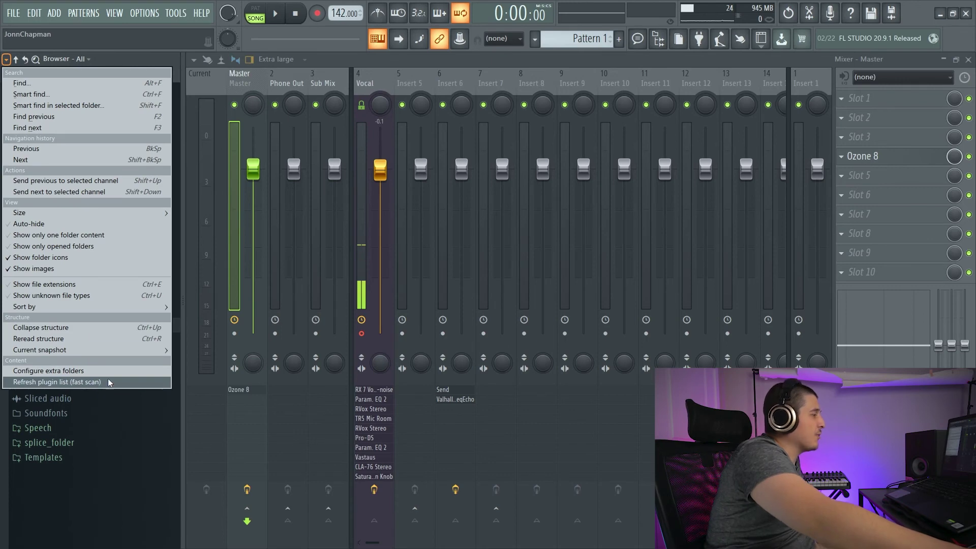
{"action": "left_click", "coordinate": [112, 60]}
{"action": "left_click", "coordinate": [89, 79]}
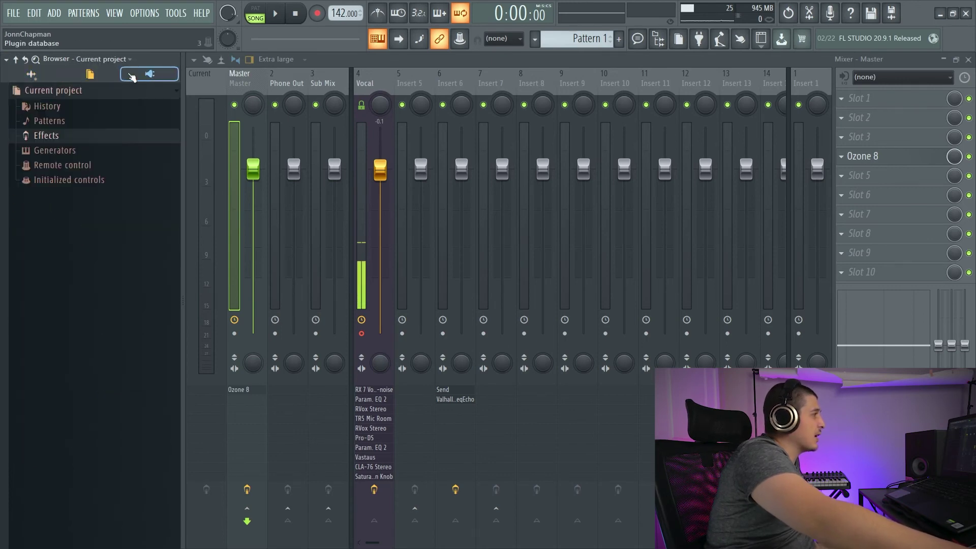
{"action": "left_click", "coordinate": [136, 76]}
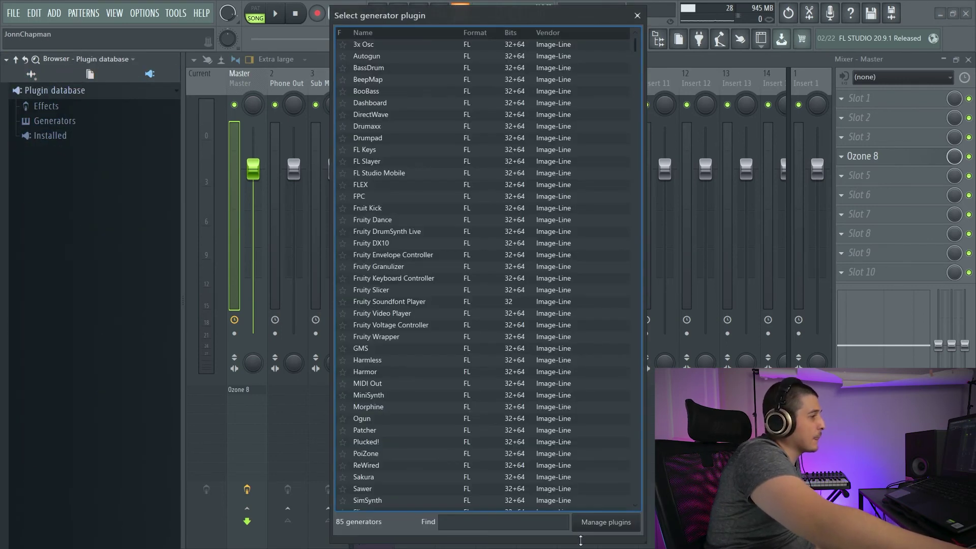
{"action": "left_click", "coordinate": [604, 522]}
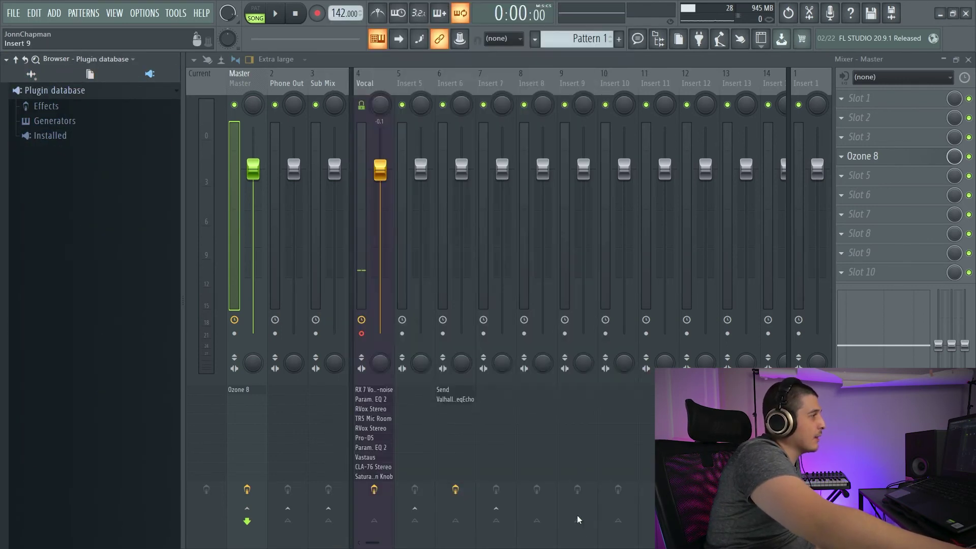
{"action": "left_click_drag", "start_coordinate": [112, 17], "coordinate": [170, 63]}
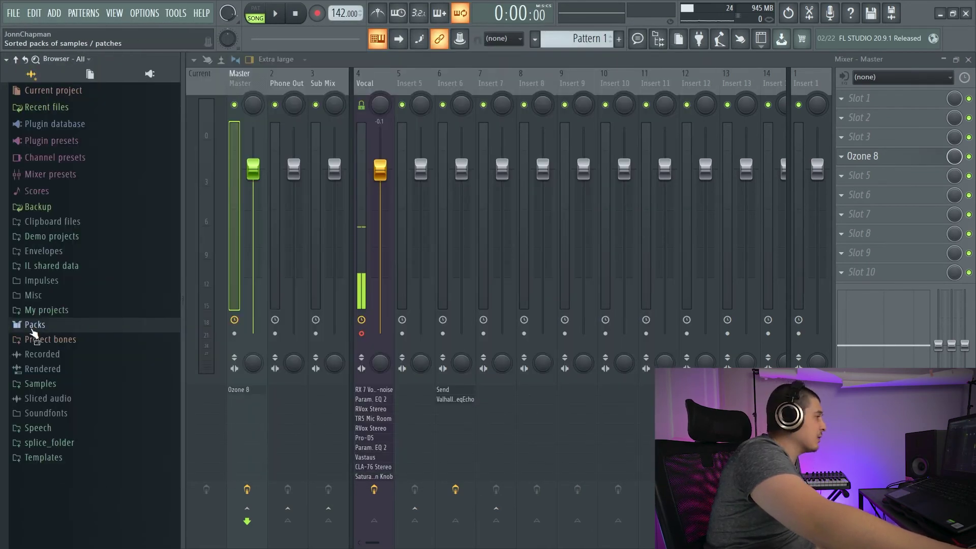
- Expand all subfolders of Packs, look through the expanded contents, and collapse the browser structure
{"action": "right_click", "coordinate": [32, 325]}
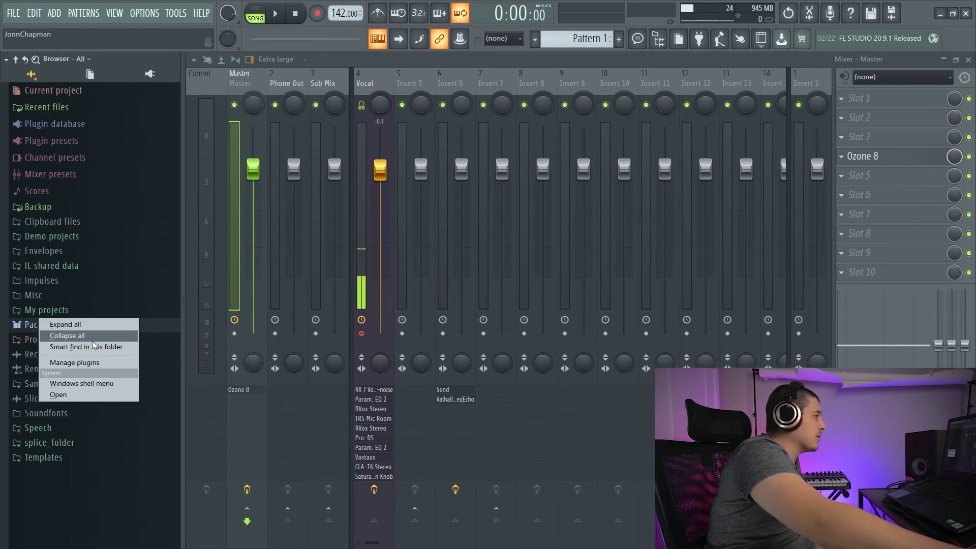
{"action": "left_click", "coordinate": [96, 325]}
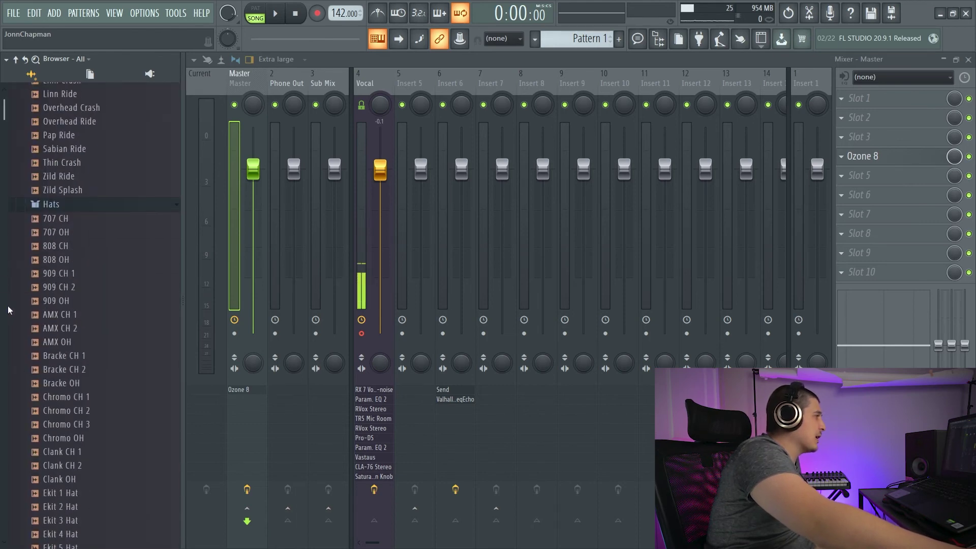
{"action": "left_click_drag", "start_coordinate": [2, 167], "coordinate": [13, 447]}
{"action": "left_click", "coordinate": [25, 60]}
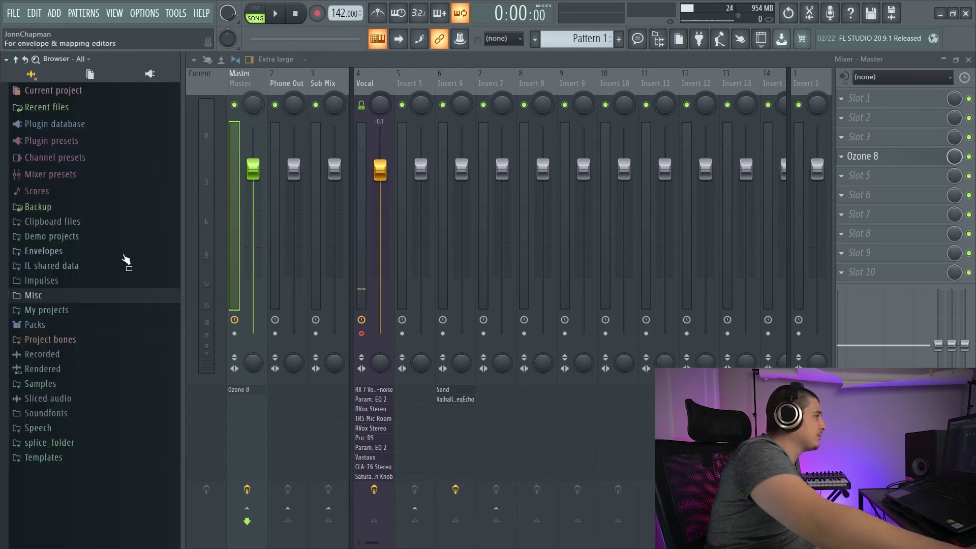
- Open the Keyboard folder in the Instruments pack, and collapse all folders under Packs
{"action": "left_click", "coordinate": [35, 324]}
{"action": "left_click", "coordinate": [56, 383]}
{"action": "left_click", "coordinate": [60, 428]}
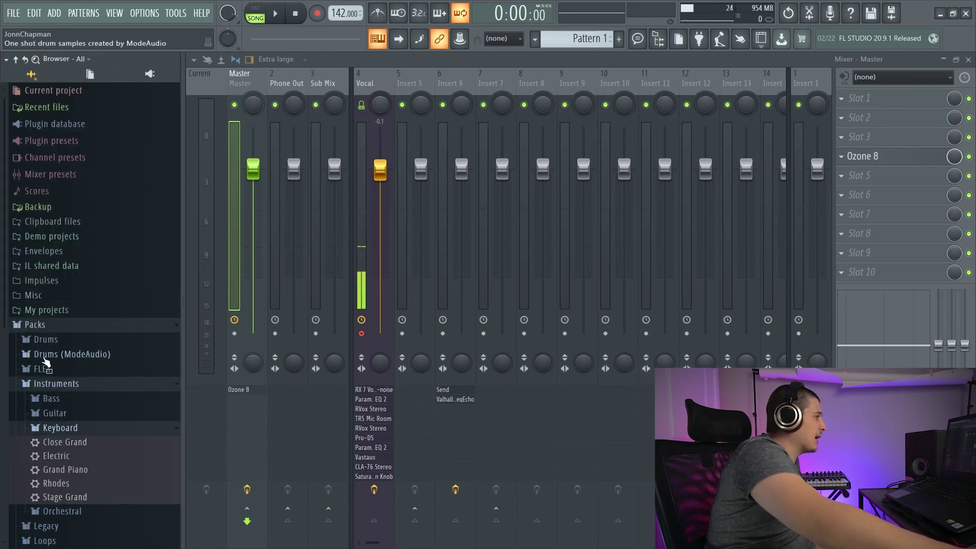
{"action": "right_click", "coordinate": [47, 323]}
{"action": "left_click", "coordinate": [80, 336]}
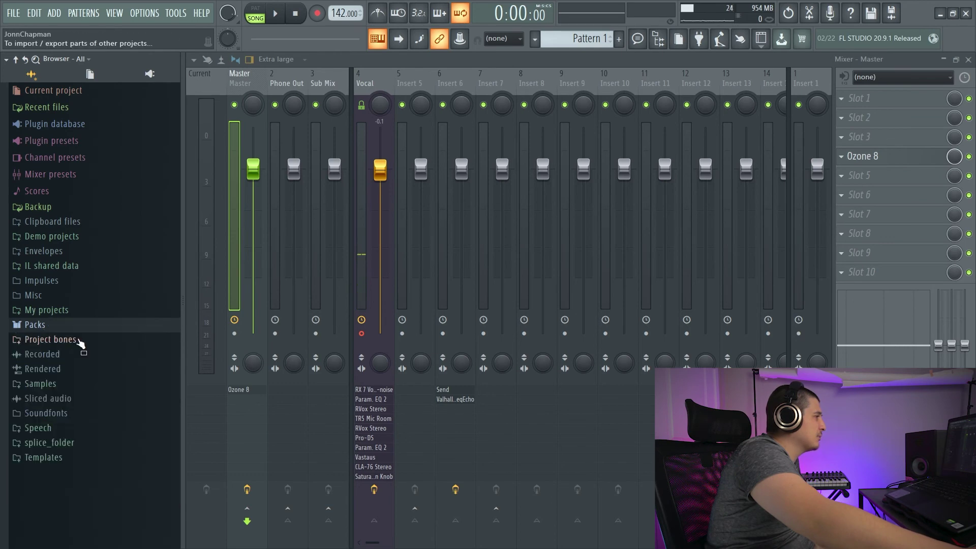
- Open the plugin manager from the Packs folder's options and close it again
{"action": "right_click", "coordinate": [40, 323]}
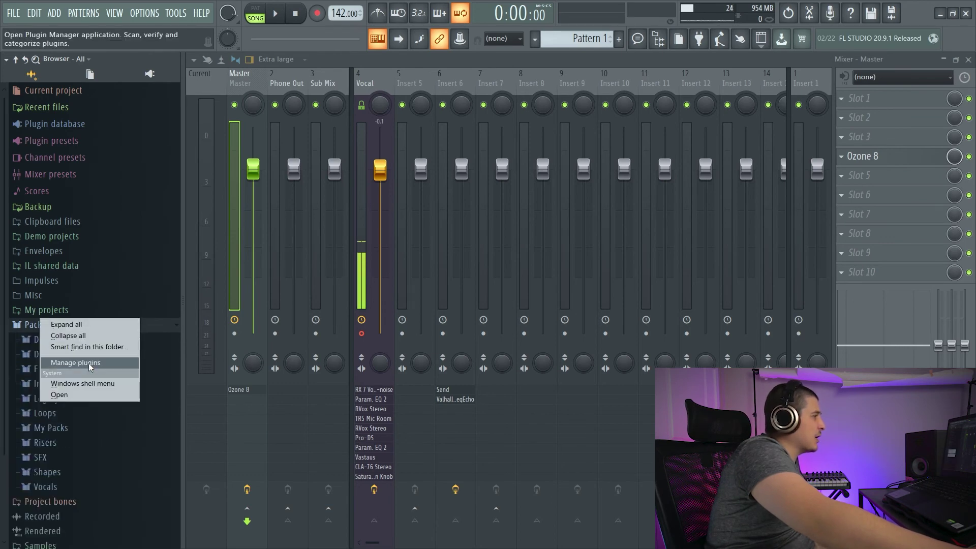
{"action": "left_click", "coordinate": [90, 364]}
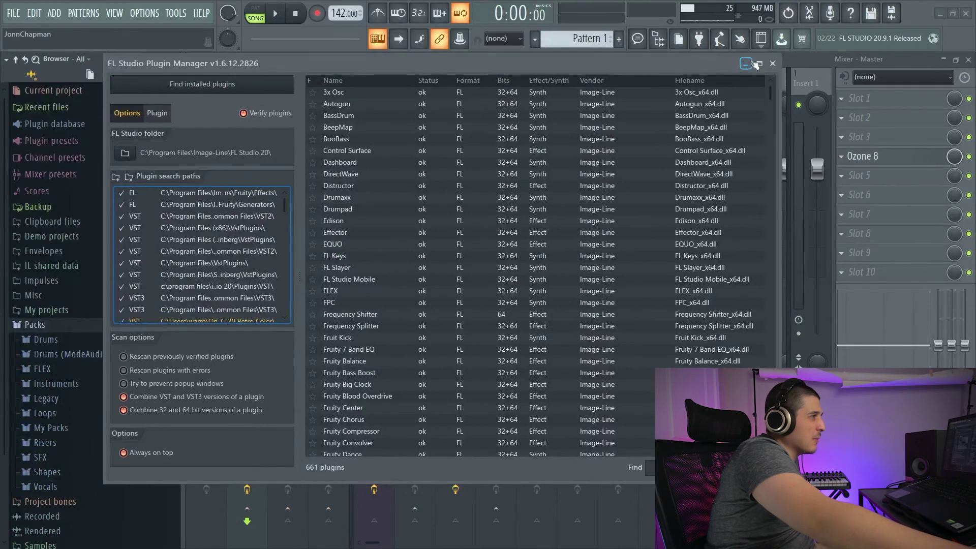
{"action": "left_click", "coordinate": [772, 63]}
- Bring up the Windows shell menu for the Instruments folder, and open that folder in the system file browser
{"action": "right_click", "coordinate": [60, 383]}
{"action": "left_click", "coordinate": [90, 444]}
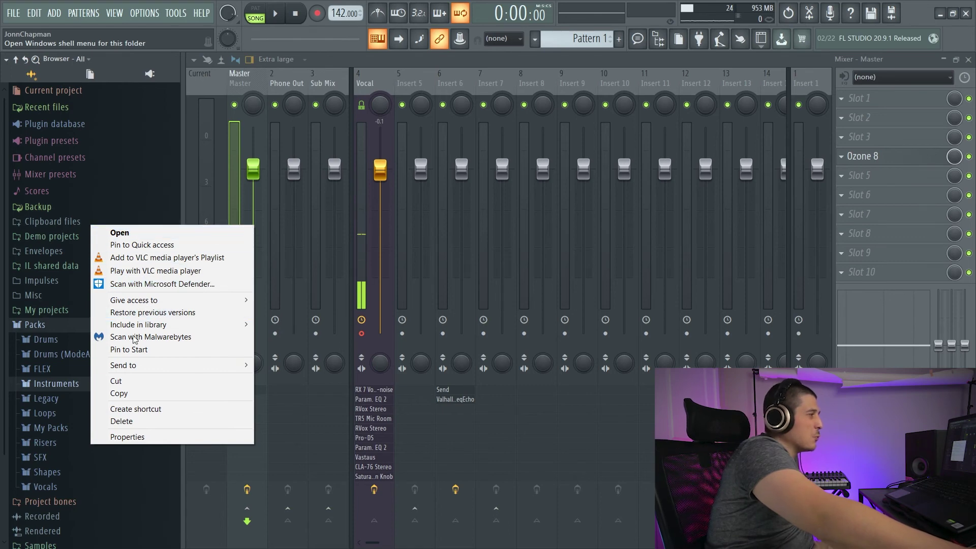
{"action": "right_click", "coordinate": [62, 379]}
{"action": "left_click", "coordinate": [96, 457]}
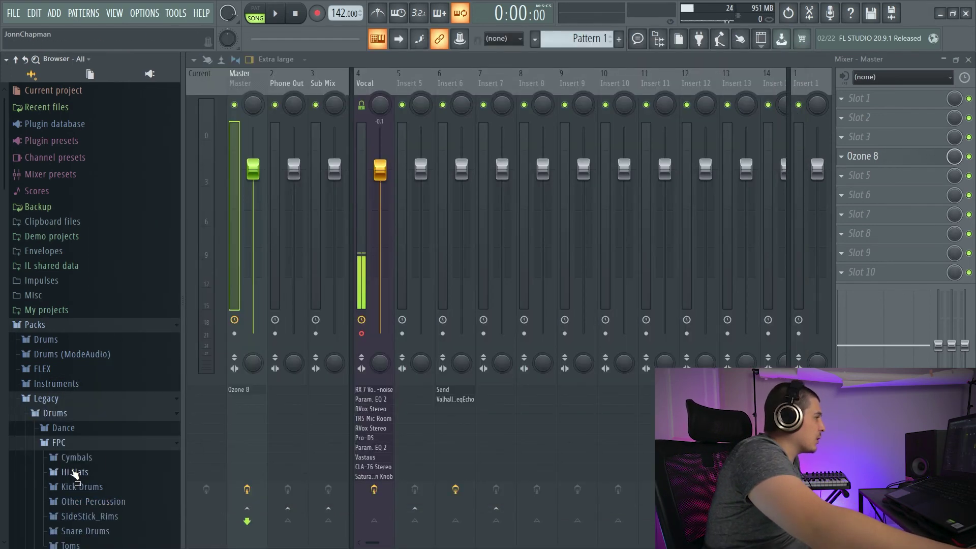
- Open the Hi Hats folder under Legacy's FPC drums, and examine the channel and audio editing options for FPC_CIHH_GCsta_003
{"action": "left_click", "coordinate": [74, 472]}
{"action": "right_click", "coordinate": [81, 500]}
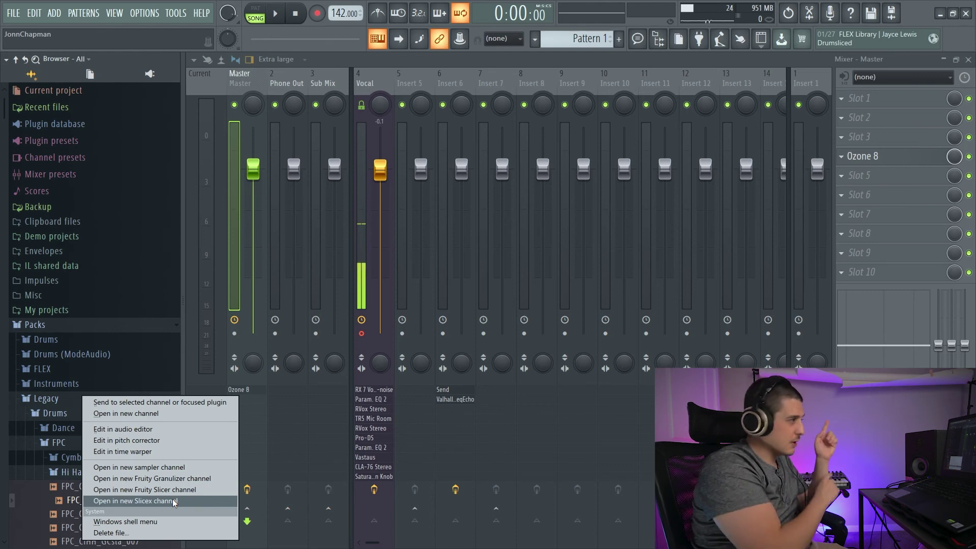
{"action": "left_click", "coordinate": [160, 430]}
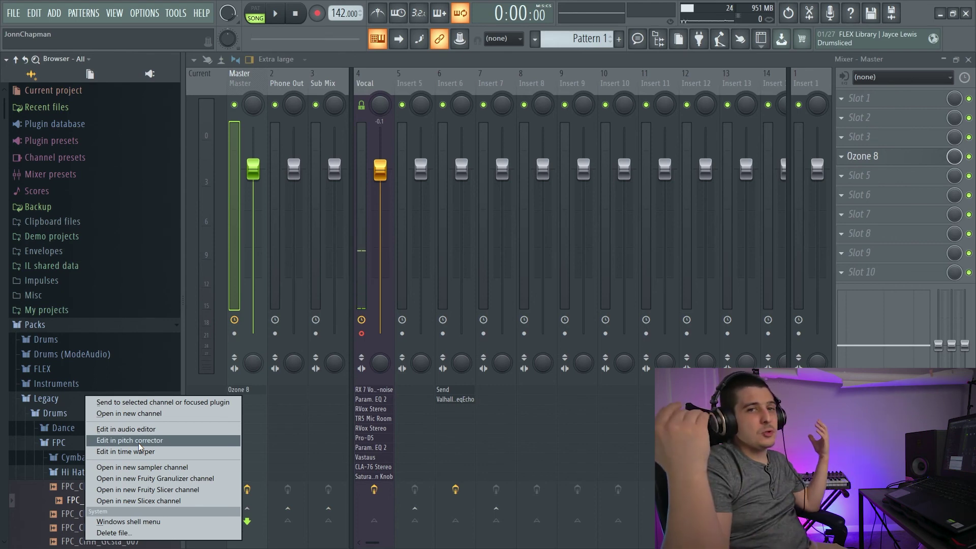
{"action": "left_click", "coordinate": [180, 401]}
- Display all channels in the channel rack, and open the settings of the Cymatics VYPR 90s Melody Loop 7 channel
{"action": "left_click_drag", "start_coordinate": [414, 242], "coordinate": [460, 226]}
{"action": "left_click", "coordinate": [322, 219]}
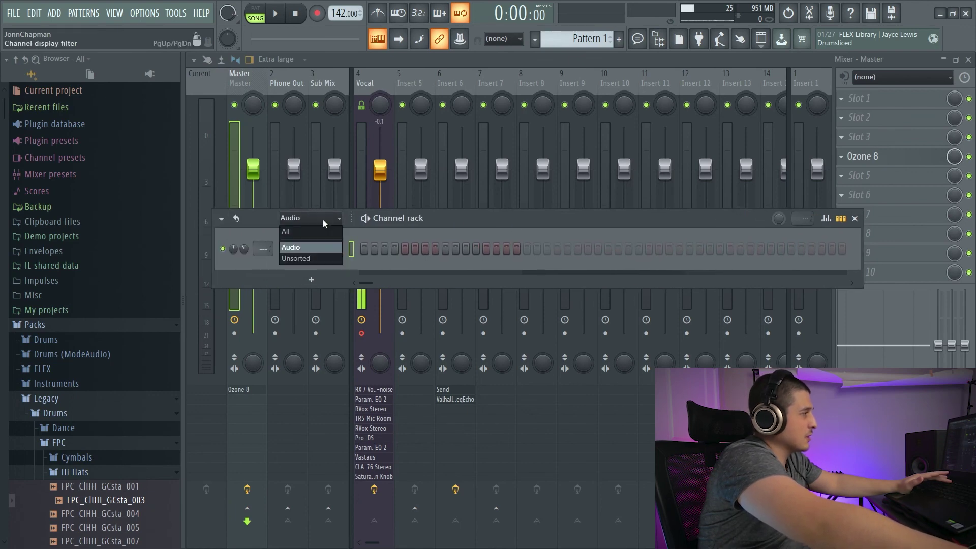
{"action": "left_click", "coordinate": [305, 231]}
{"action": "left_click", "coordinate": [319, 286]}
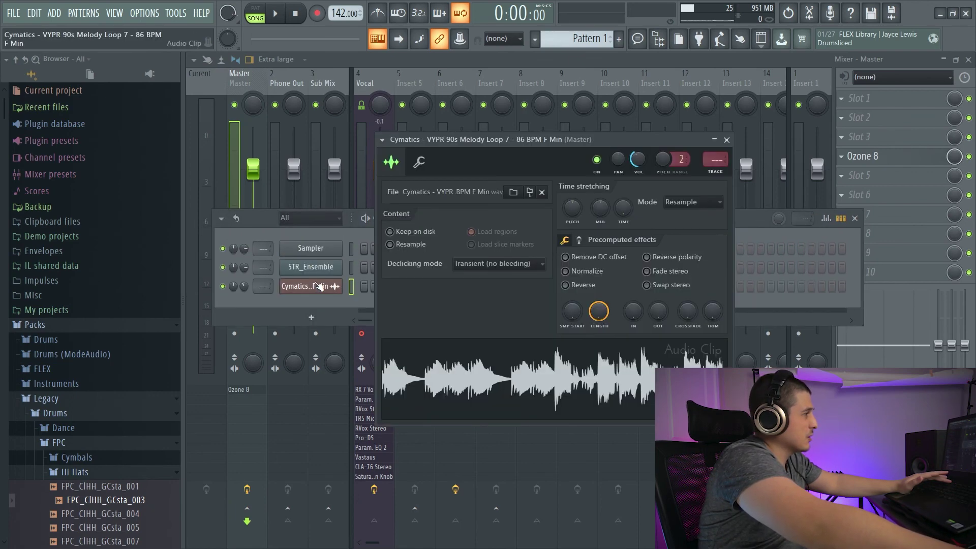
- Open FPC_CIHH_GCsta_003 in a new channel, and try the option to open it in a new sampler channel
{"action": "right_click", "coordinate": [112, 501]}
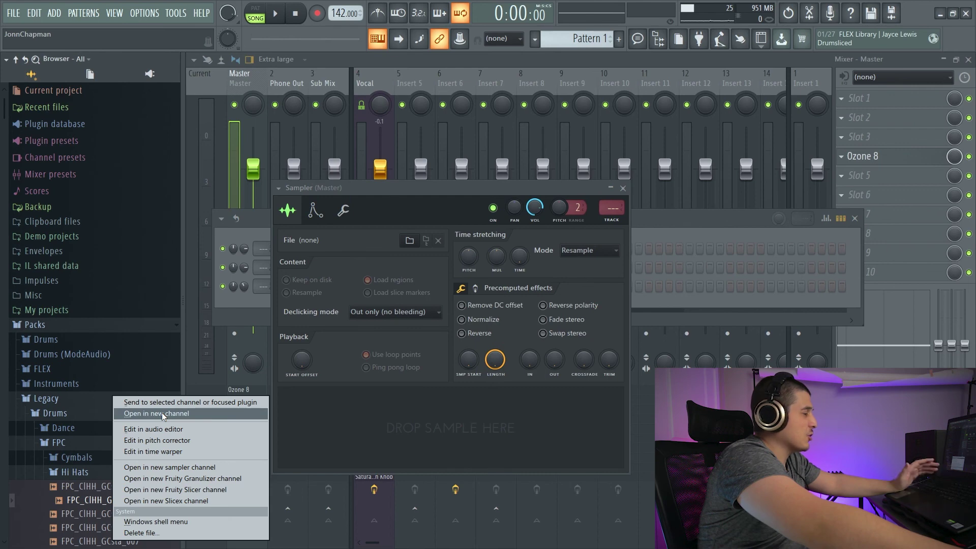
{"action": "left_click", "coordinate": [163, 414]}
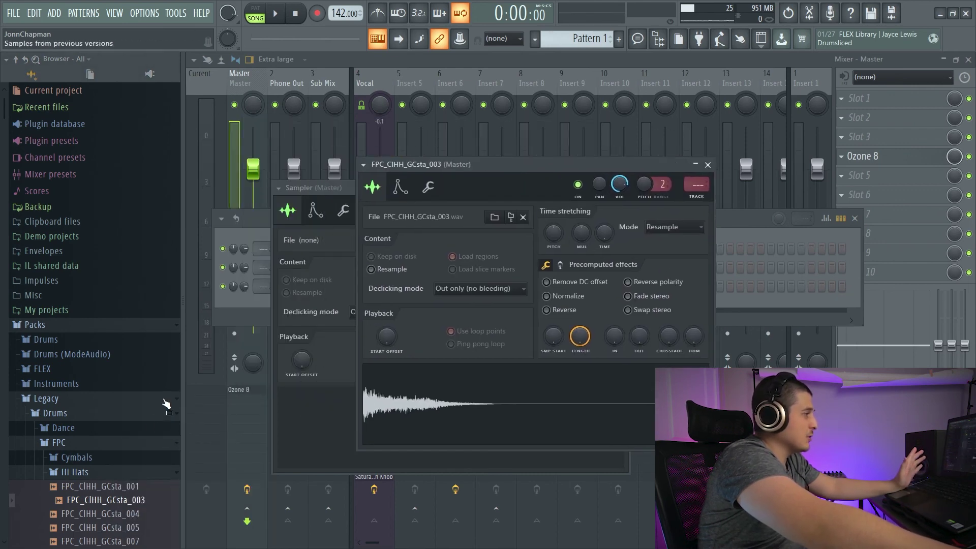
{"action": "right_click", "coordinate": [120, 500]}
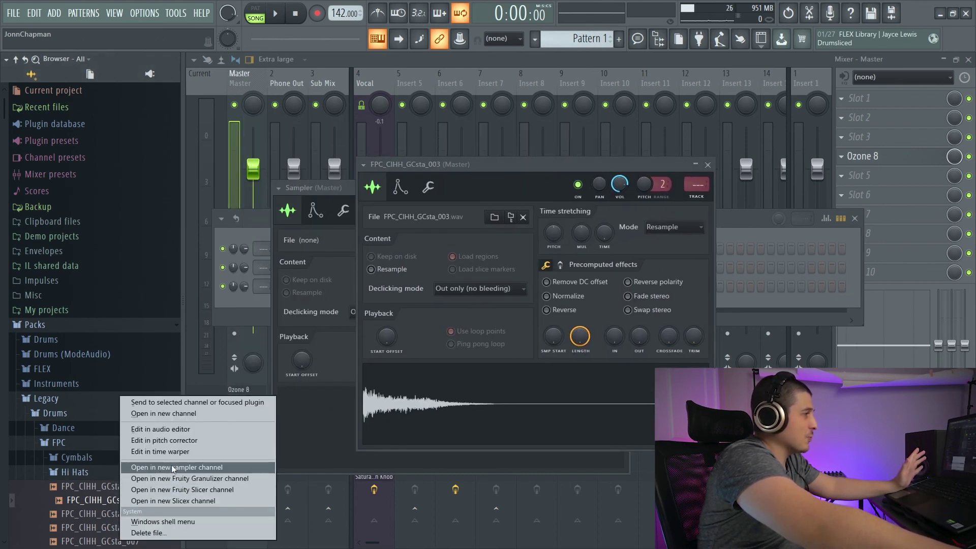
{"action": "left_click", "coordinate": [200, 467]}
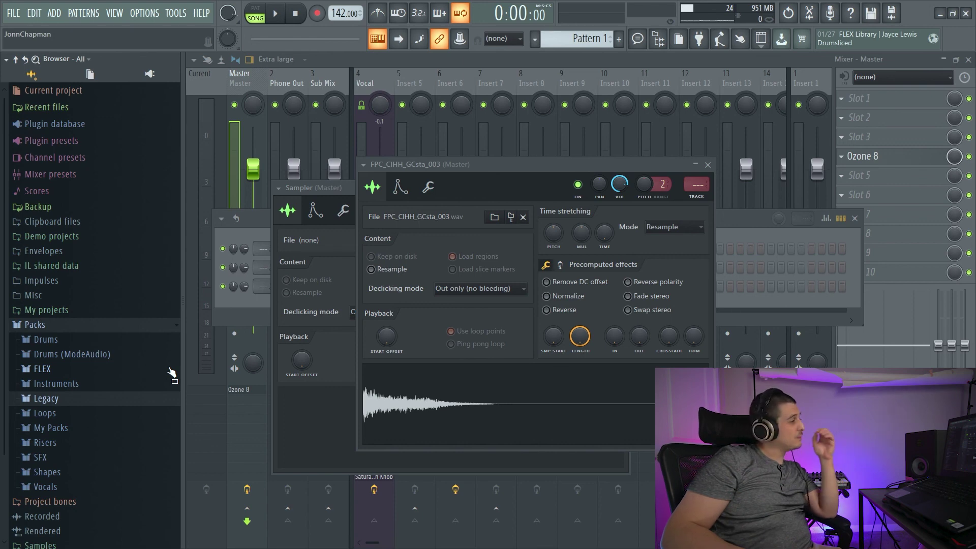
- Move the FPC_CIHH_GCsta_003 sampler window aside, and reopen Legacy to bring the Hi Hats samples into view
{"action": "left_click_drag", "start_coordinate": [455, 167], "coordinate": [513, 123]}
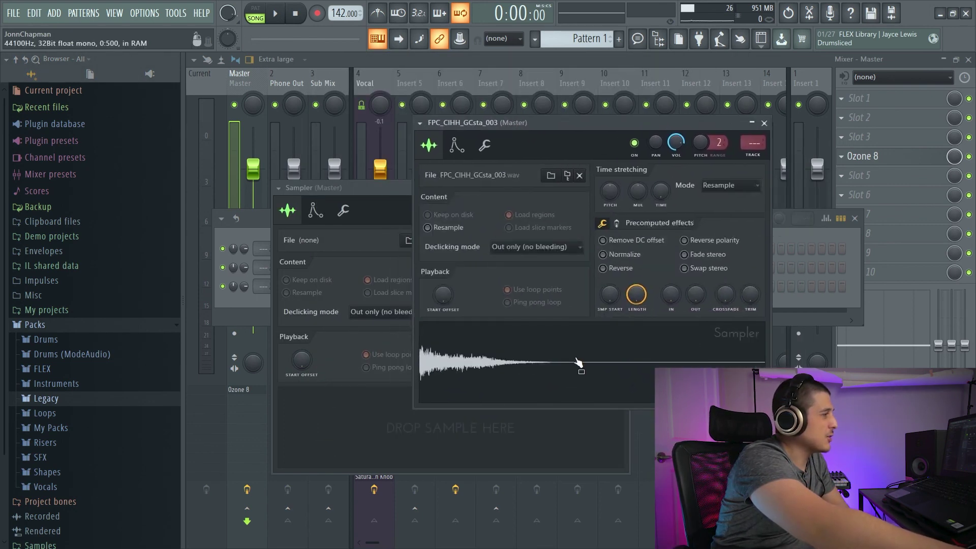
{"action": "left_click_drag", "start_coordinate": [624, 354], "coordinate": [92, 329]}
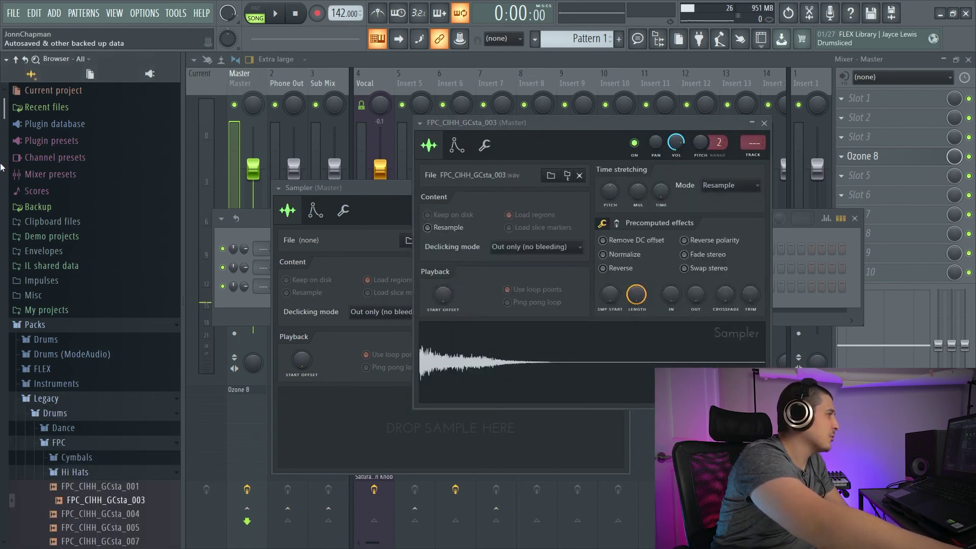
{"action": "left_click_drag", "start_coordinate": [5, 109], "coordinate": [7, 305]}
{"action": "scroll", "coordinate": [6, 309], "scroll_direction": "down", "scroll_amount": 1}
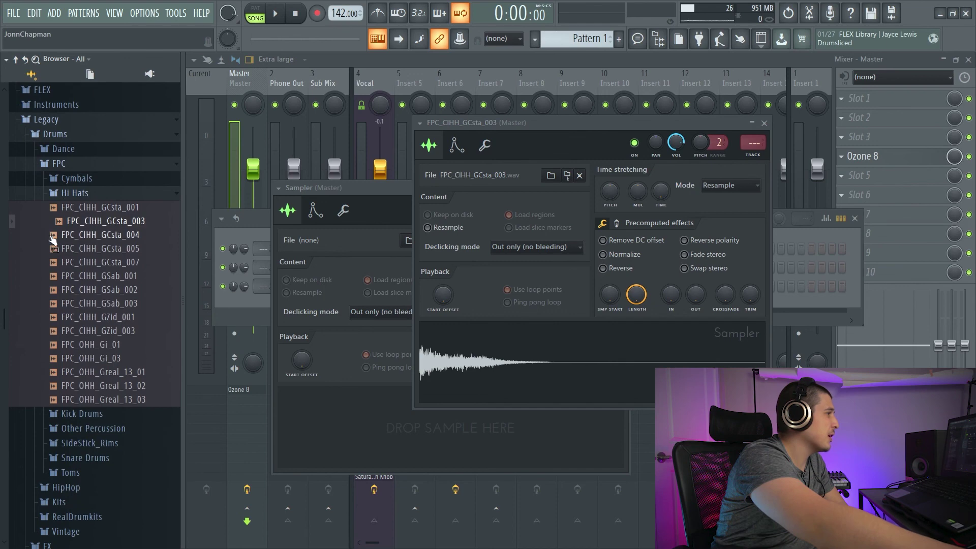